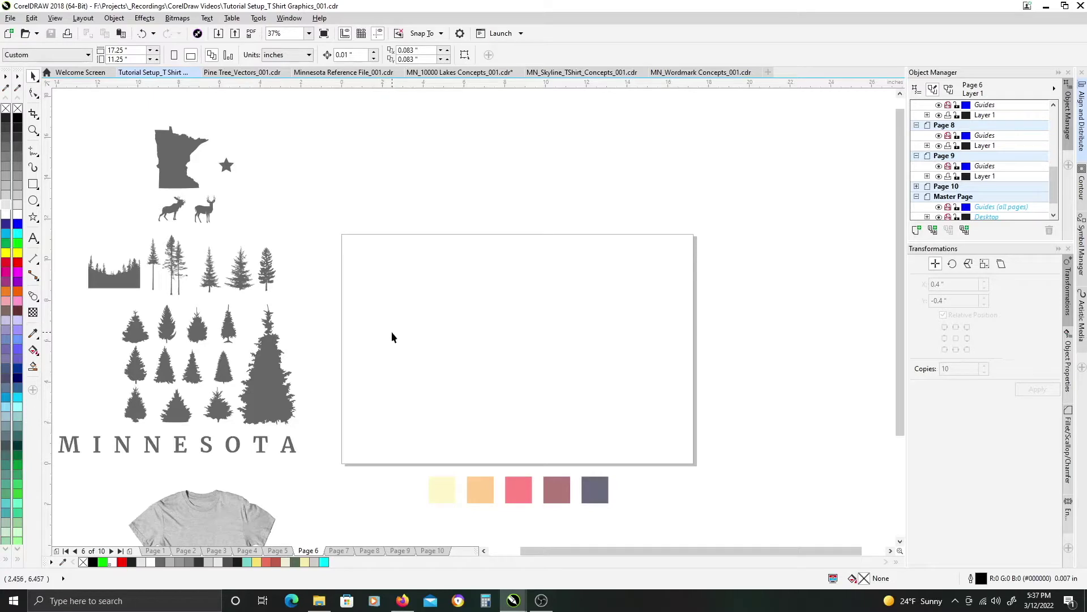
pyautogui.moveTo(399, 339); pyautogui.dragTo(413, 342)
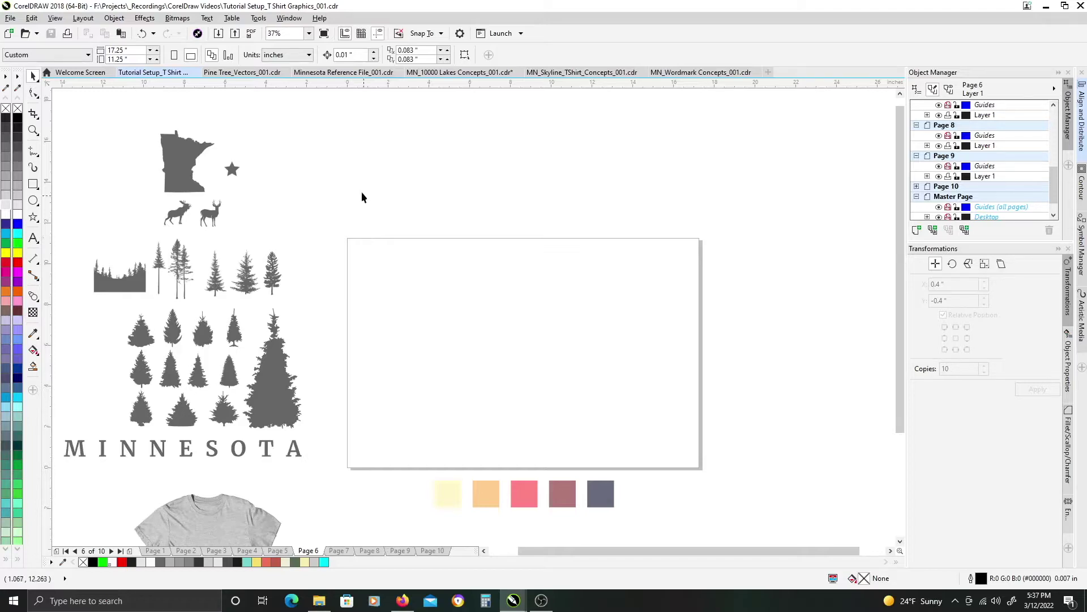
pyautogui.moveTo(337, 117); pyautogui.dragTo(62, 475)
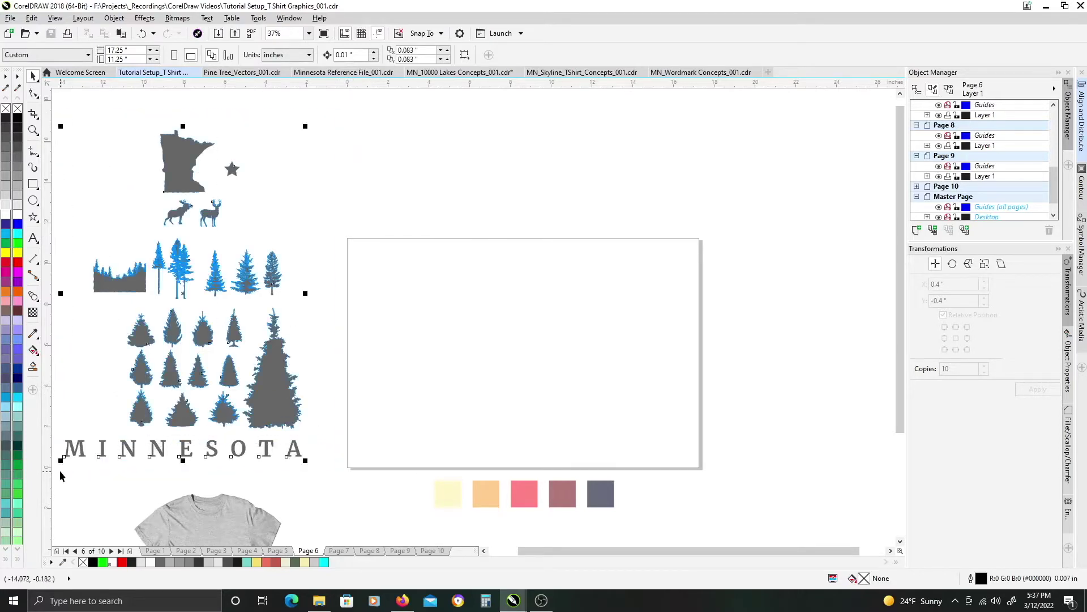
pyautogui.click(277, 209)
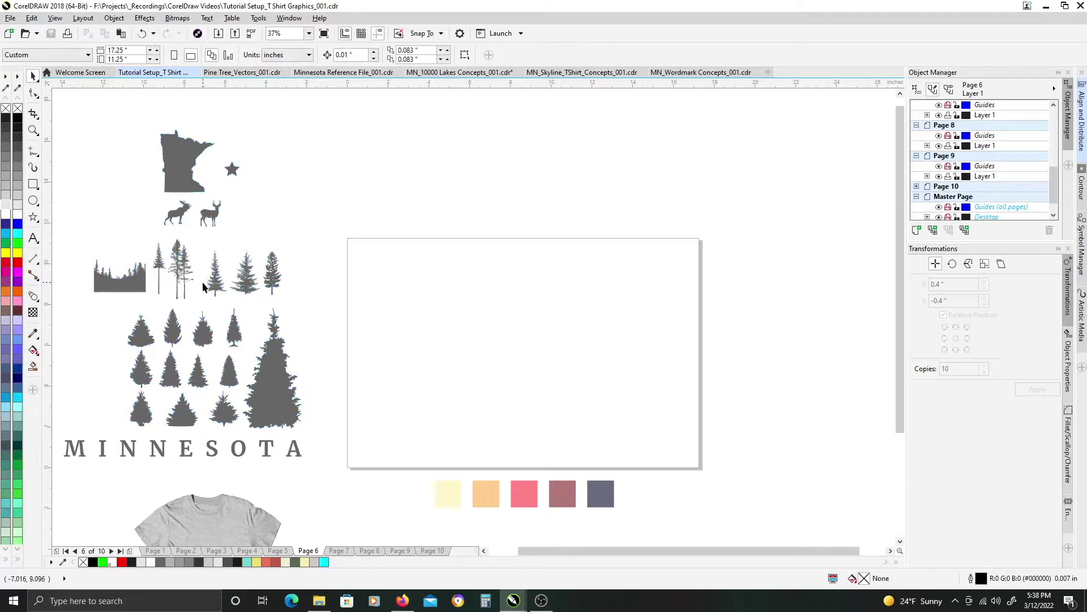
pyautogui.click(175, 328)
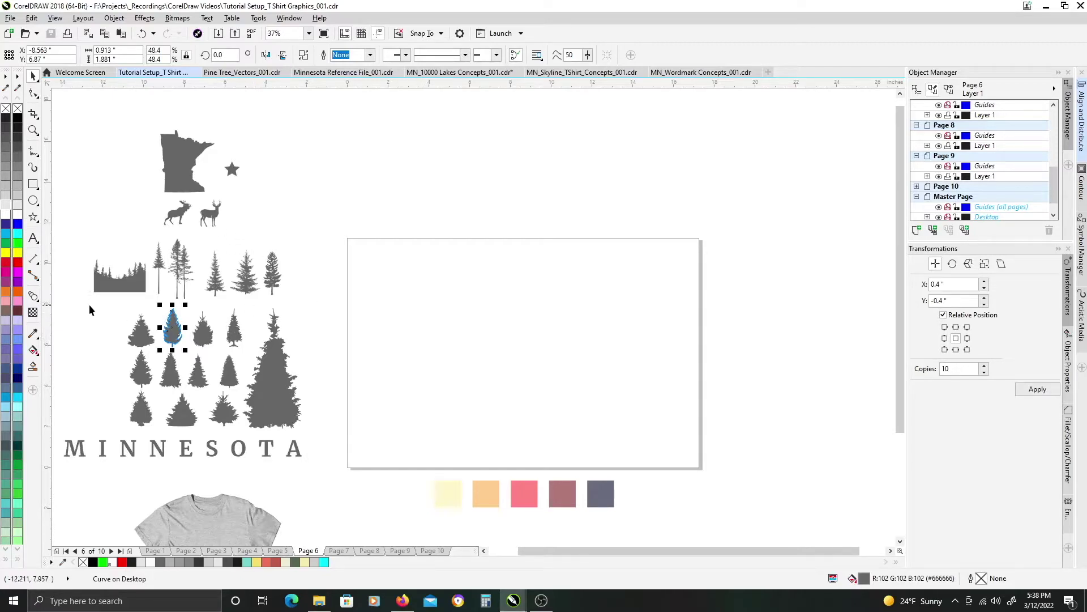
pyautogui.moveTo(90, 310); pyautogui.dragTo(329, 441)
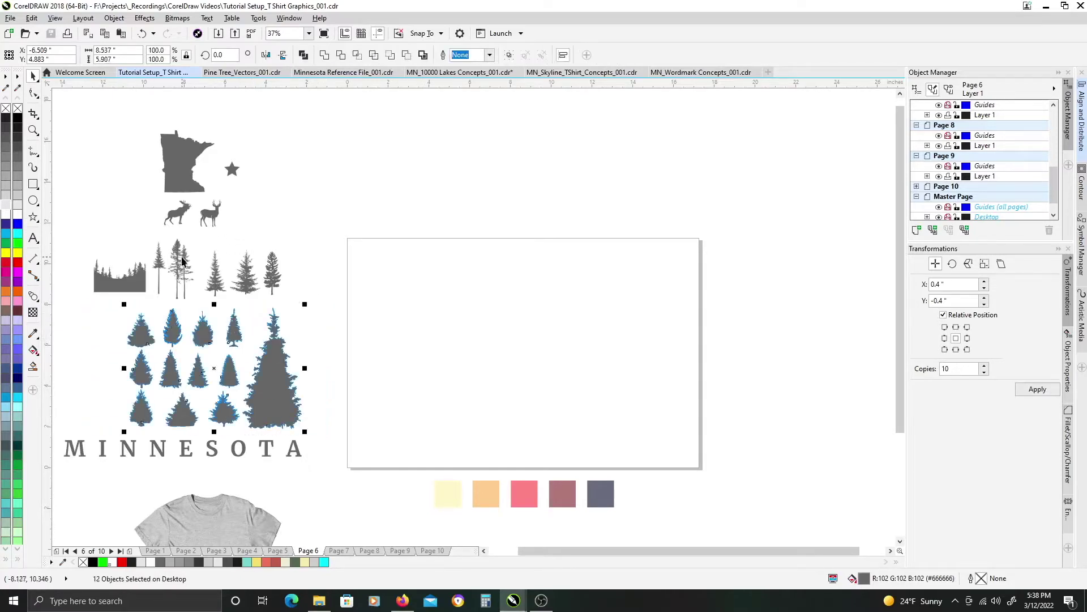
pyautogui.click(209, 213)
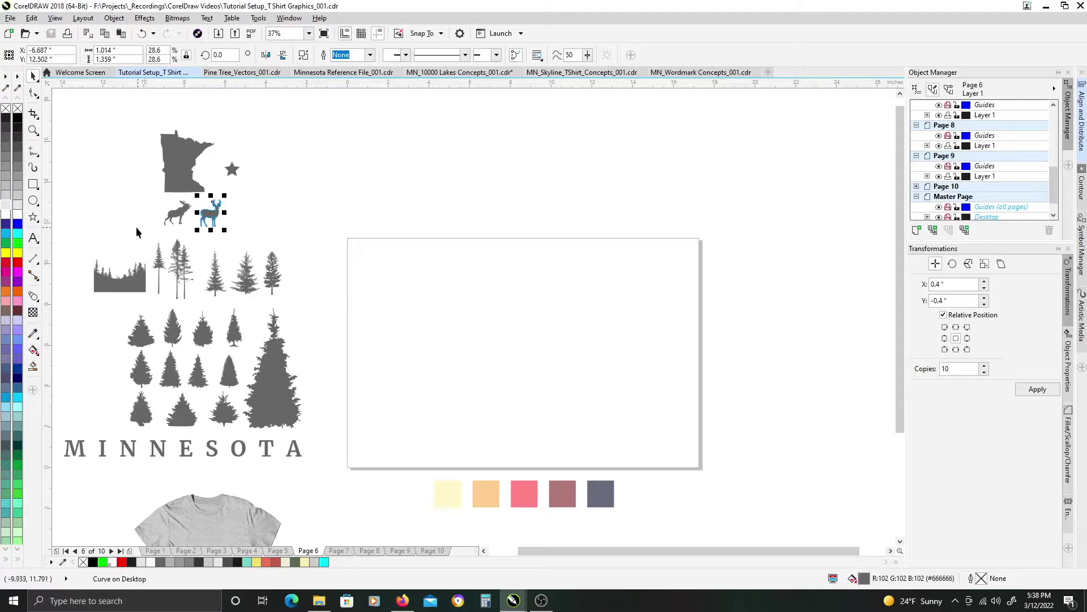
# Step: Draw a thin horizontal rectangle about 13.4 by 0.3 inches on the upper part of the page and center it horizontally
pyautogui.click(34, 186)
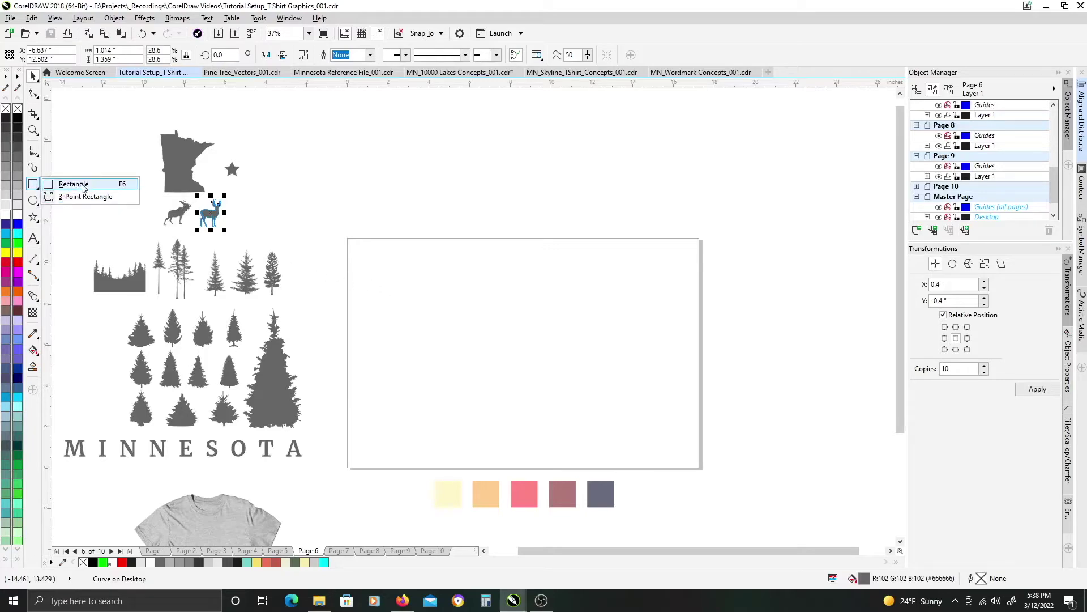
pyautogui.click(84, 185)
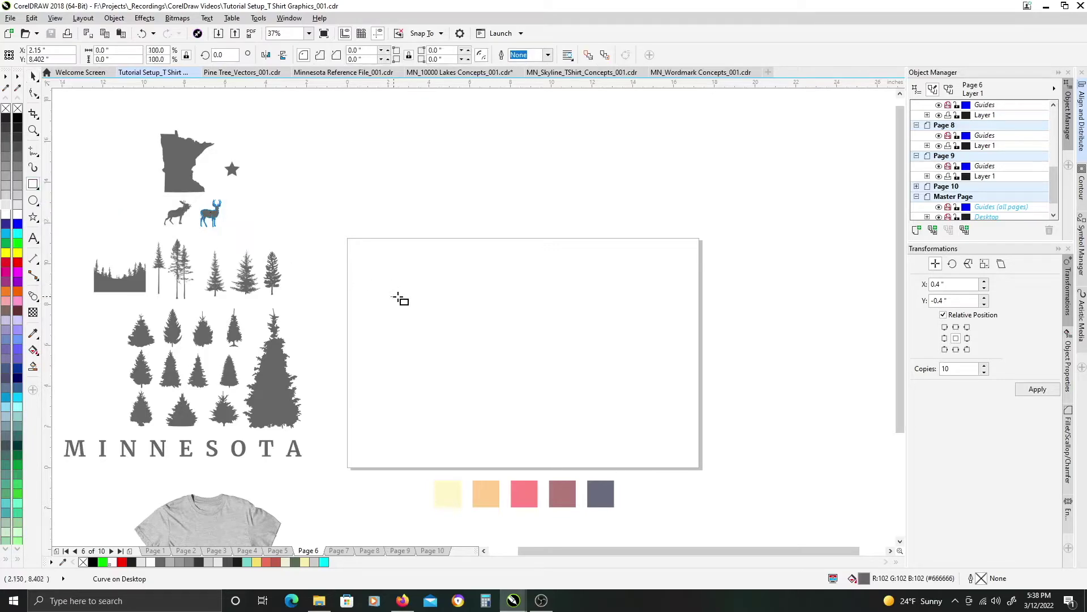
pyautogui.moveTo(395, 297); pyautogui.dragTo(667, 304)
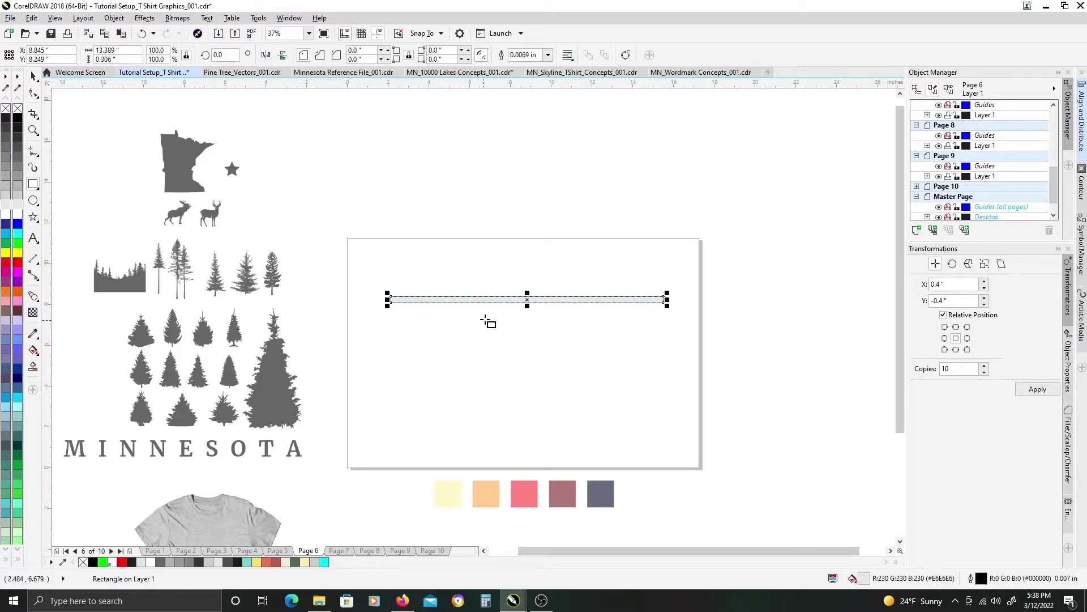
pyautogui.press('space')
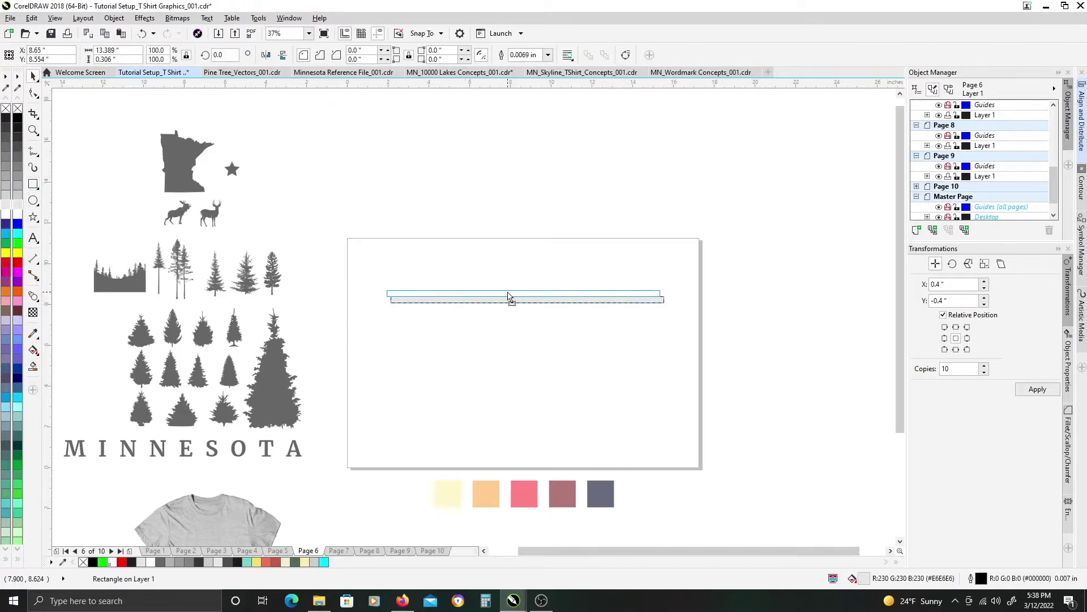
pyautogui.click(509, 296)
pyautogui.moveTo(515, 291)
pyautogui.mouseDown()
pyautogui.moveTo(524, 350)
pyautogui.moveTo(527, 293)
pyautogui.mouseUp()
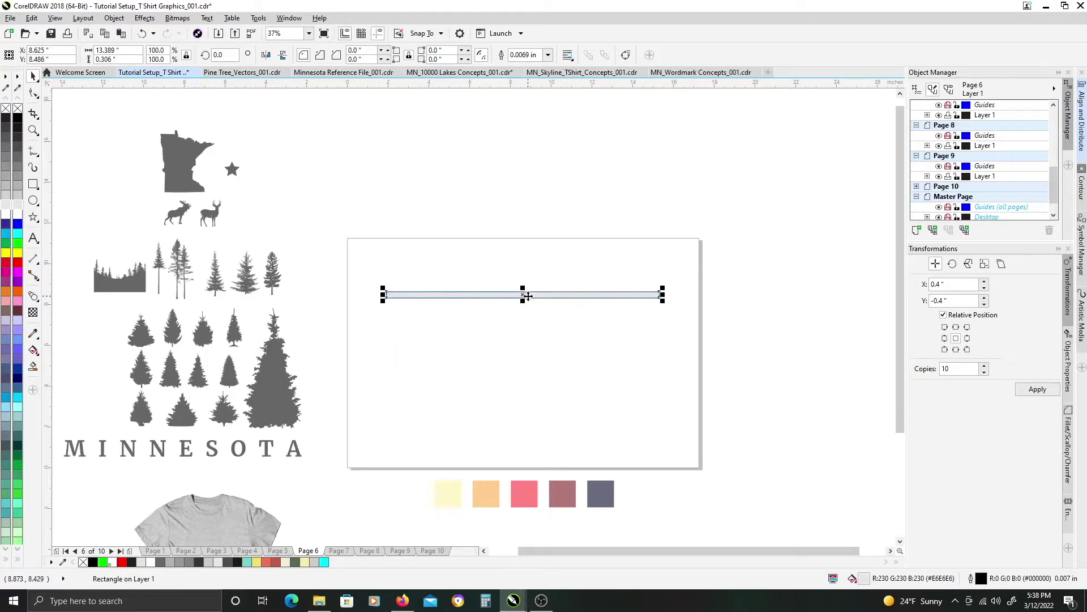
# Step: Place a copy of the thin rectangle about 3.5 inches below it and make the copy about 0.83 inch tall
pyautogui.scroll(2, 527, 295)
pyautogui.moveTo(521, 299); pyautogui.dragTo(529, 345)
pyautogui.scroll(-1, 538, 296)
pyautogui.scroll(2, 534, 355)
# Step: Blend the thin upper rectangle into the thicker lower one with 3 intermediate steps
pyautogui.click(34, 296)
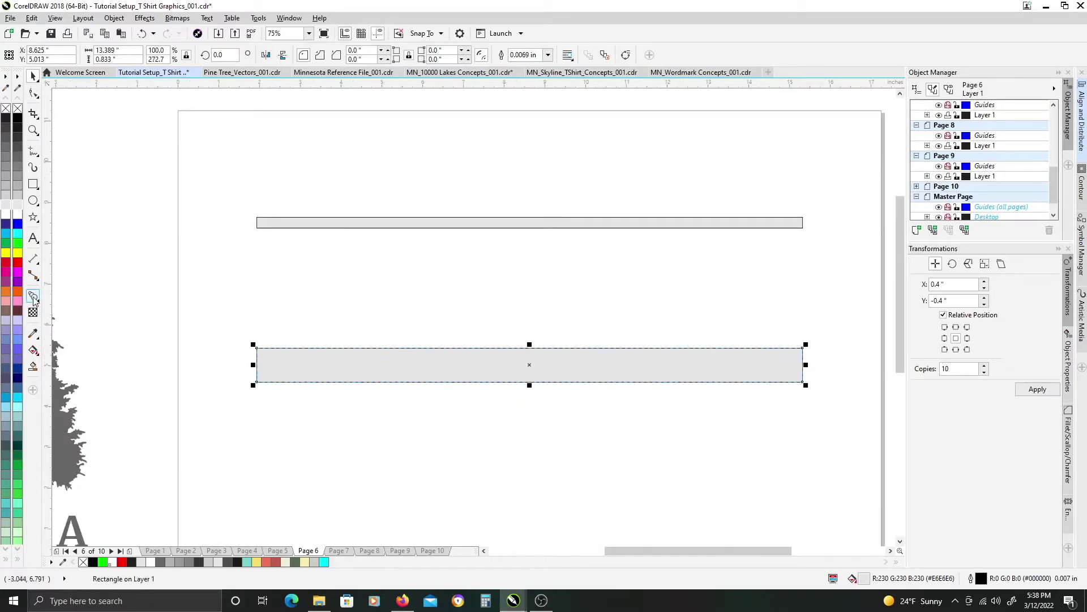
pyautogui.moveTo(450, 224); pyautogui.dragTo(503, 365)
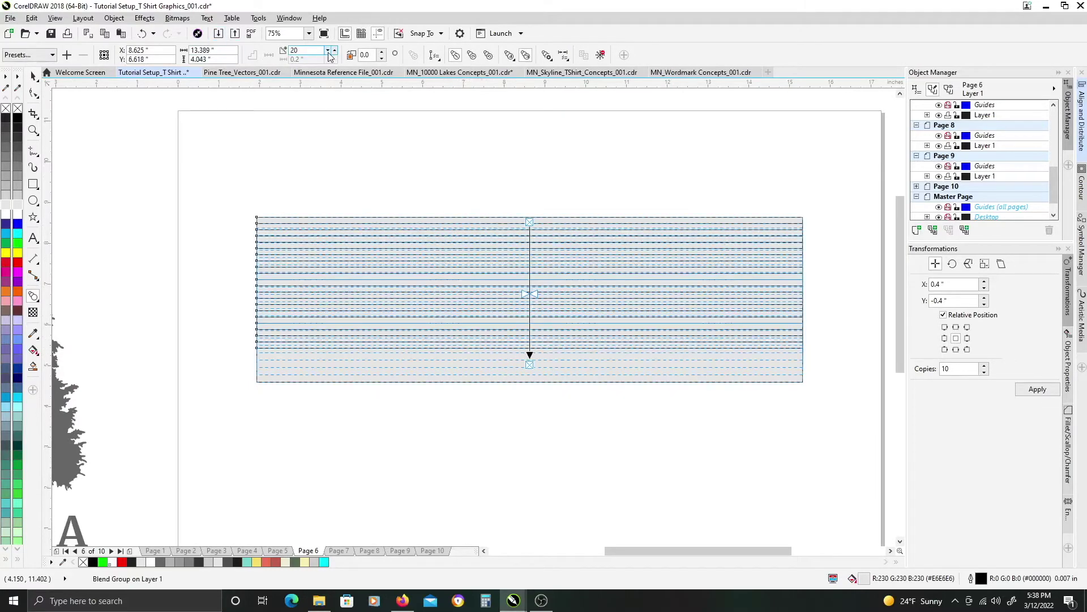
pyautogui.moveTo(328, 55); pyautogui.dragTo(329, 55)
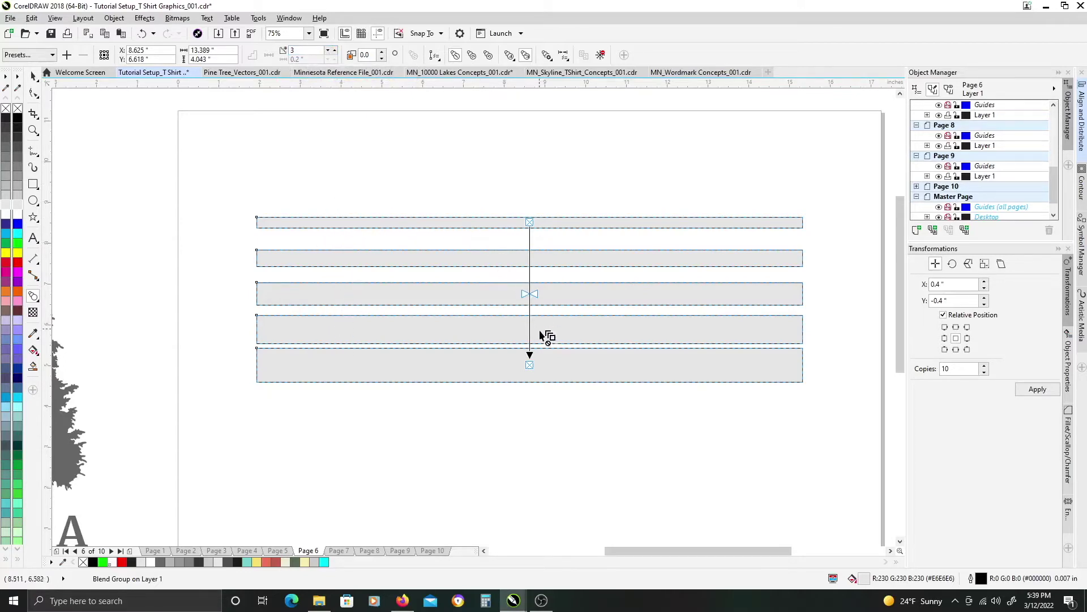
# Step: Stretch the blend's lowest control rectangle upward to a height of about 1.1 inches
pyautogui.click(32, 76)
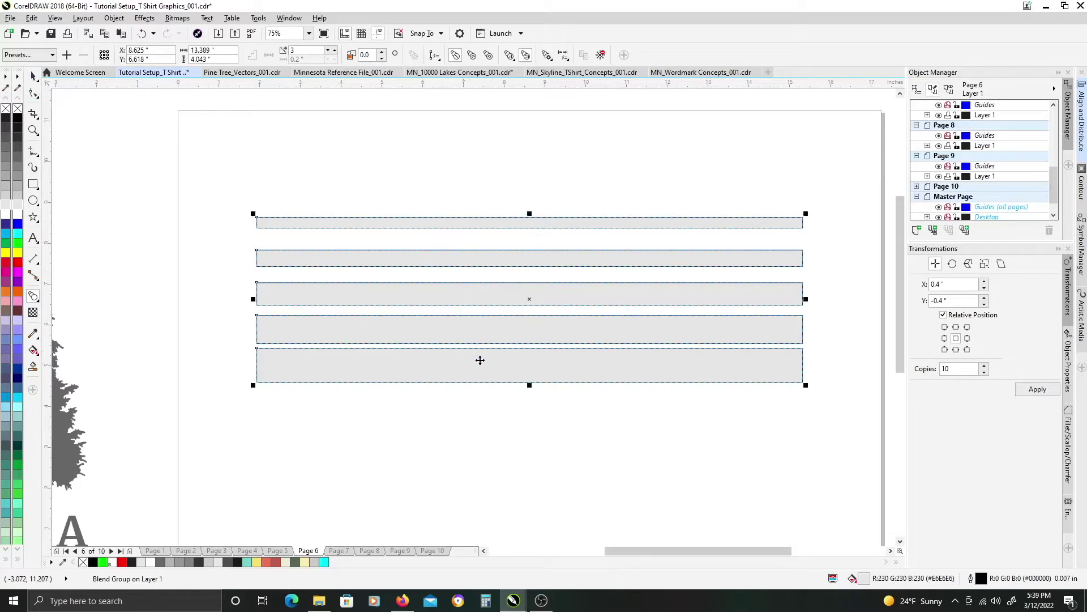
pyautogui.click(543, 365)
pyautogui.keyDown('ctrl'); pyautogui.click(532, 358); pyautogui.keyUp('ctrl')
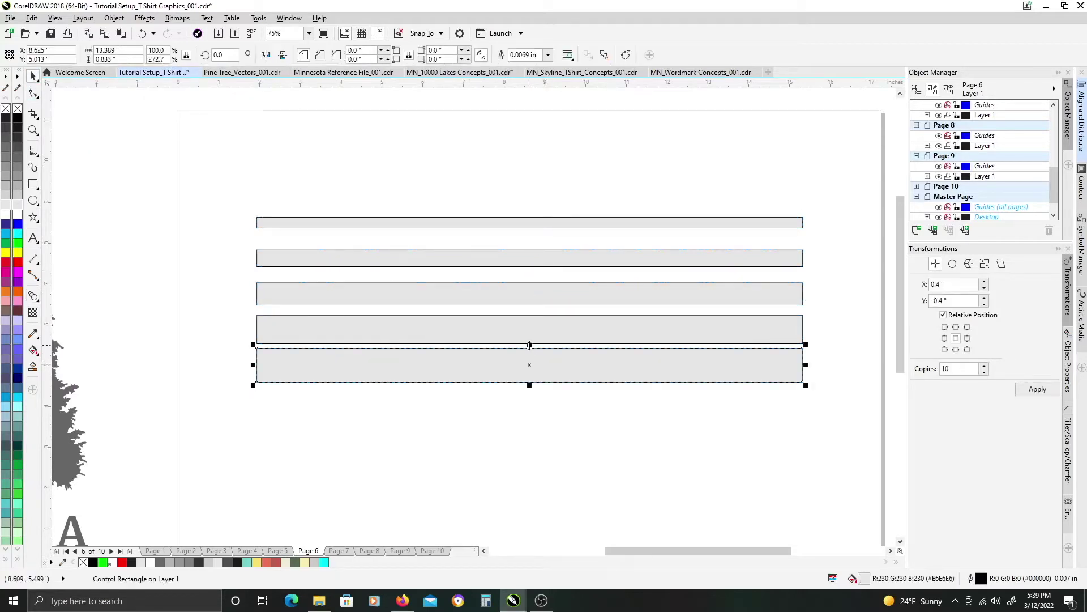
pyautogui.moveTo(530, 347); pyautogui.dragTo(529, 334)
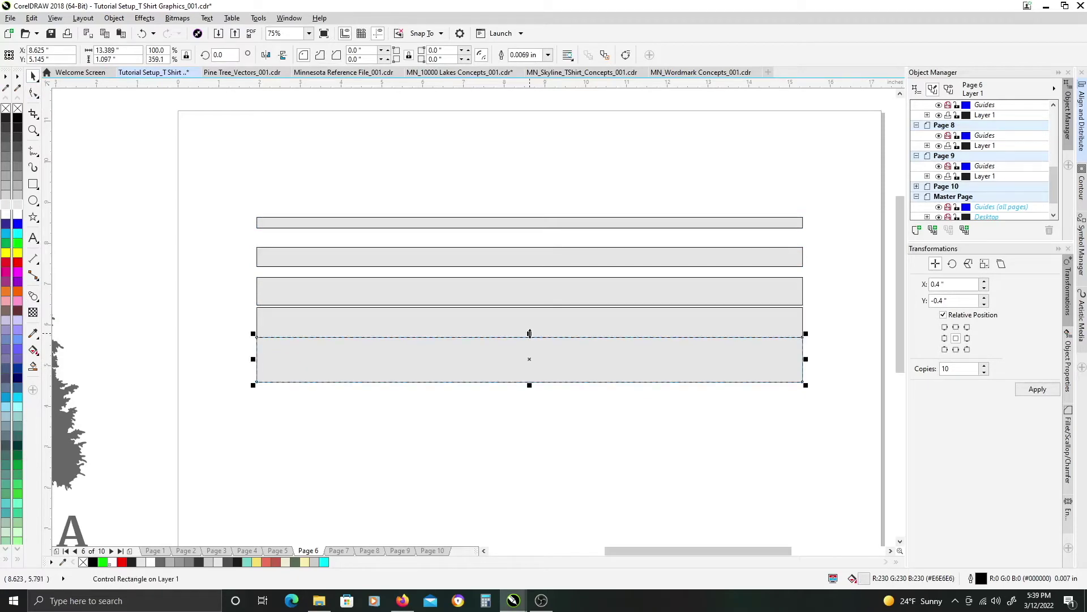
# Step: Break the blend group apart into separate objects
pyautogui.click(518, 288)
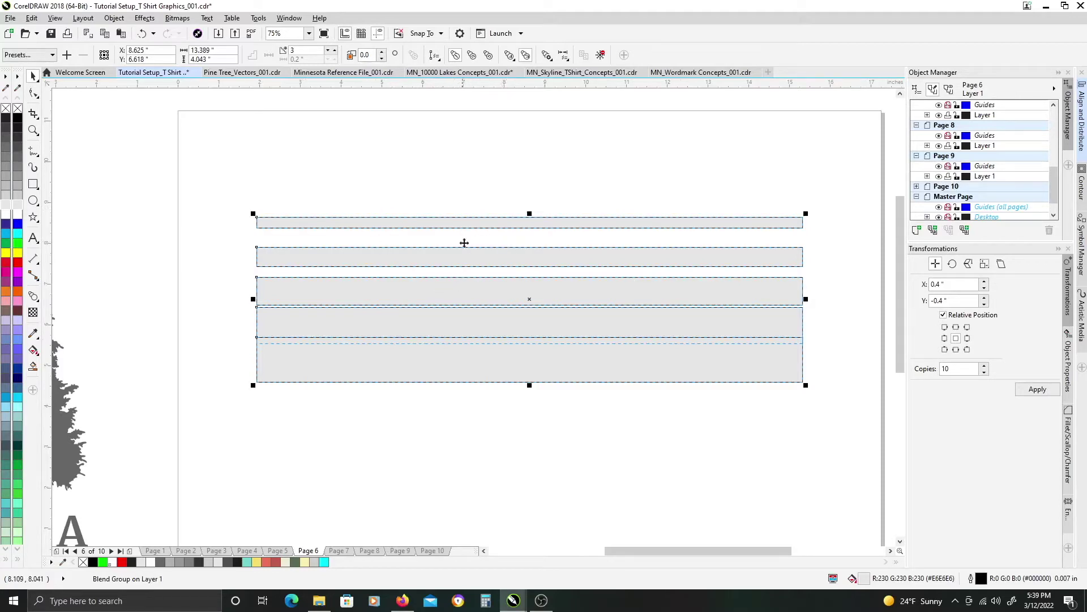
pyautogui.click(437, 261)
pyautogui.hotkey('ctrl', 'k')
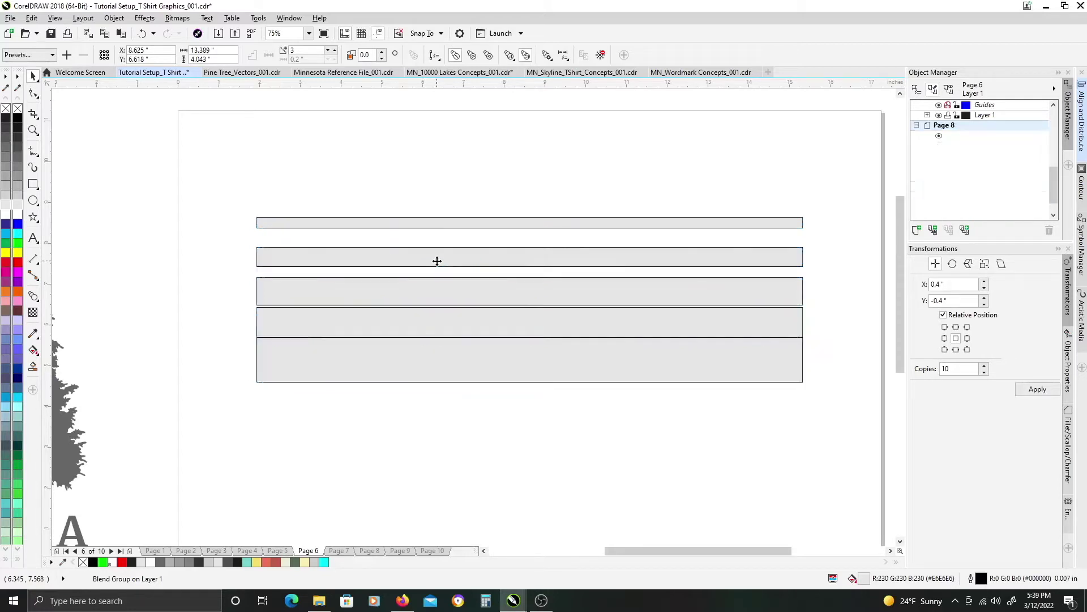
pyautogui.click(491, 155)
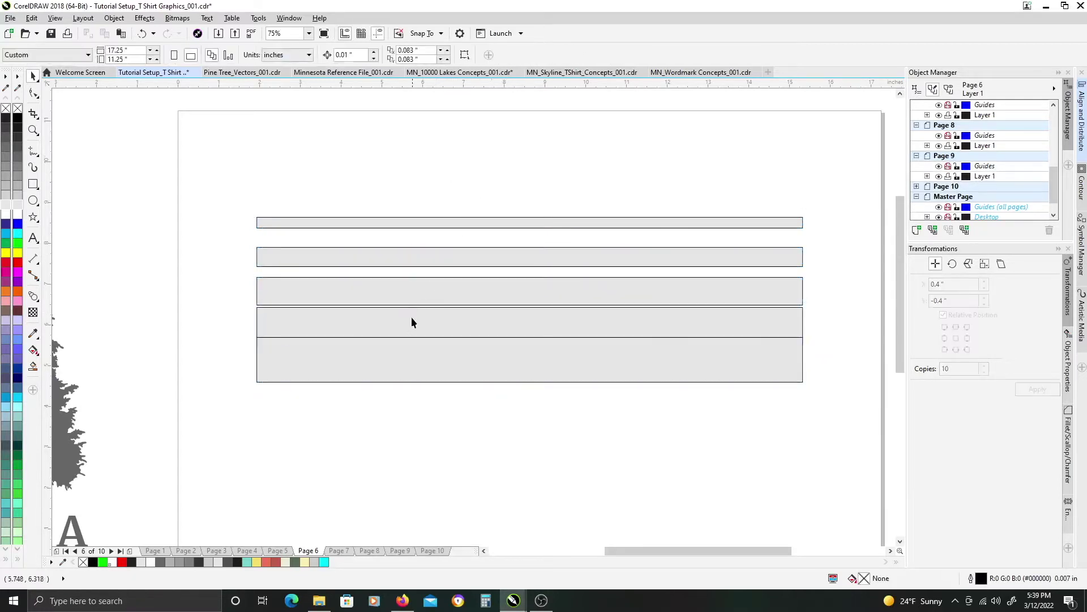
# Step: Ungroup the three intermediate bars and weld the two overlapping lowest bars into one shape
pyautogui.click(411, 319)
pyautogui.keyDown('shift'); pyautogui.click(417, 362); pyautogui.keyUp('shift')
pyautogui.click(374, 267)
pyautogui.click(384, 56)
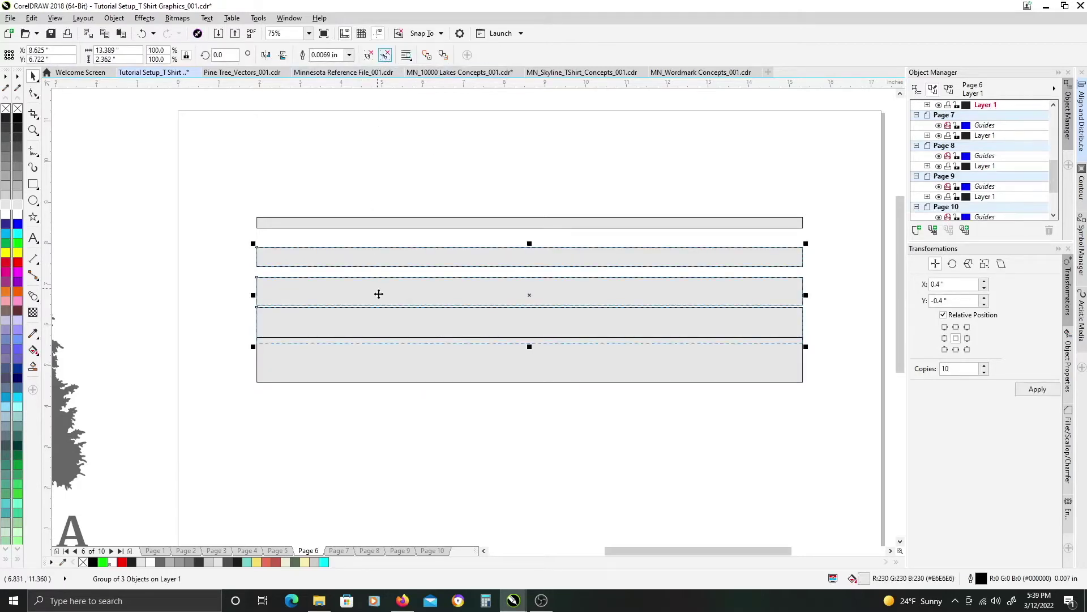
pyautogui.click(384, 356)
pyautogui.keyDown('shift'); pyautogui.click(376, 321); pyautogui.keyUp('shift')
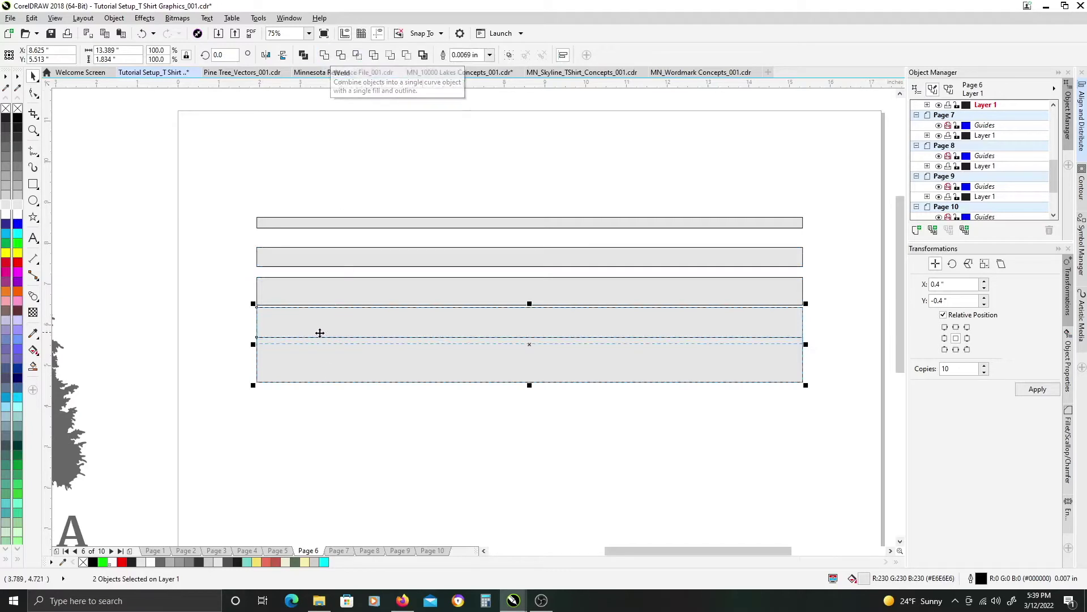
pyautogui.click(326, 56)
# Step: Delete the extra nodes on both side edges of the welded bar, leaving only its four corners
pyautogui.press('F10')
pyautogui.moveTo(253, 346); pyautogui.dragTo(247, 354)
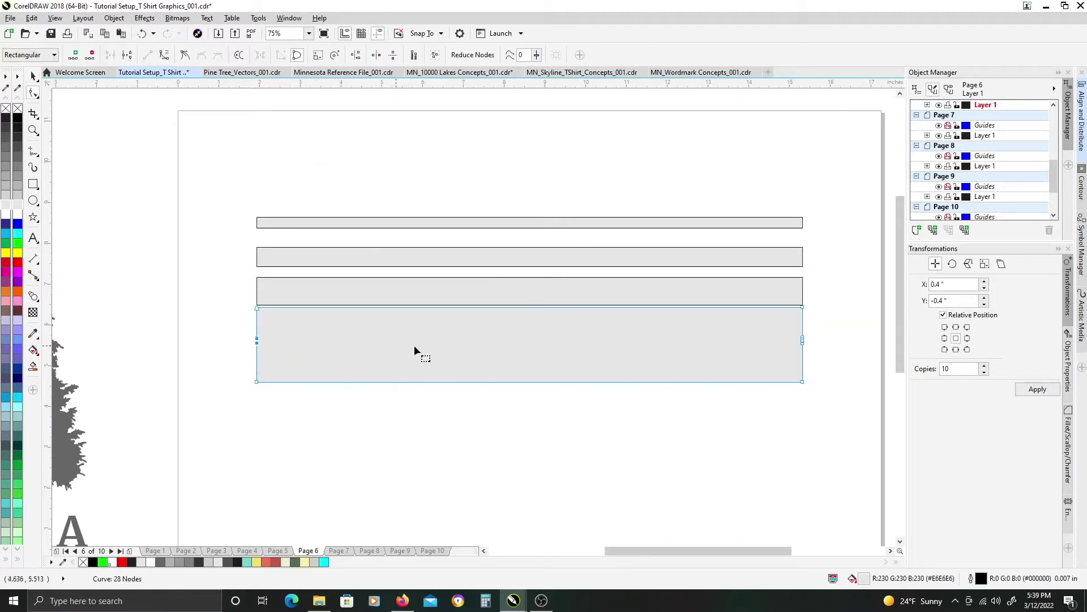
pyautogui.press('Delete')
pyautogui.moveTo(777, 322); pyautogui.dragTo(827, 359)
pyautogui.press('Delete')
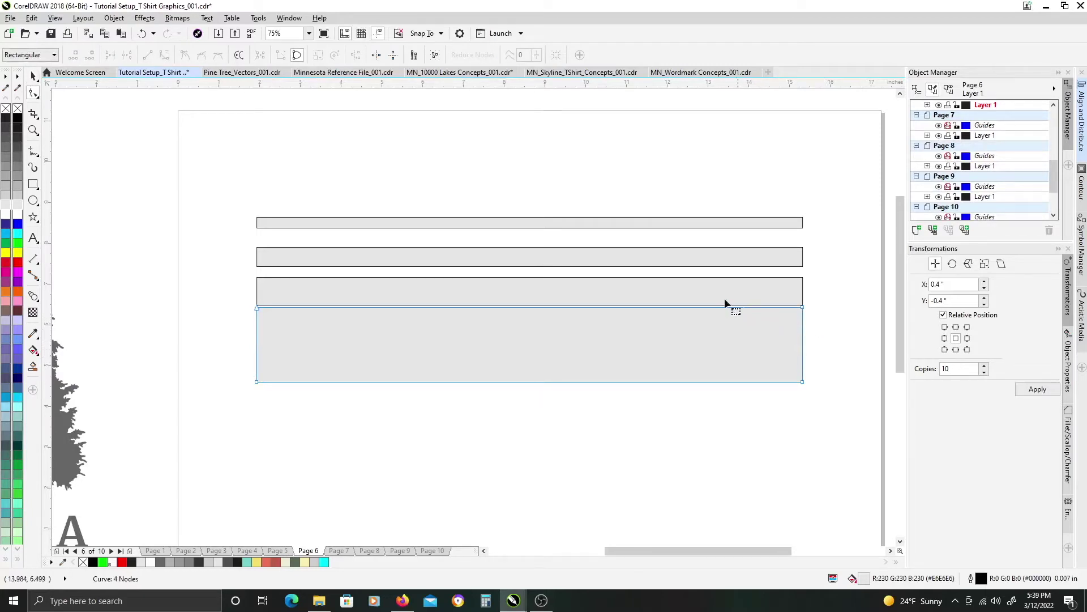
pyautogui.press('space')
# Step: Distribute all four bars with equal vertical spacing between them
pyautogui.moveTo(832, 426); pyautogui.dragTo(213, 190)
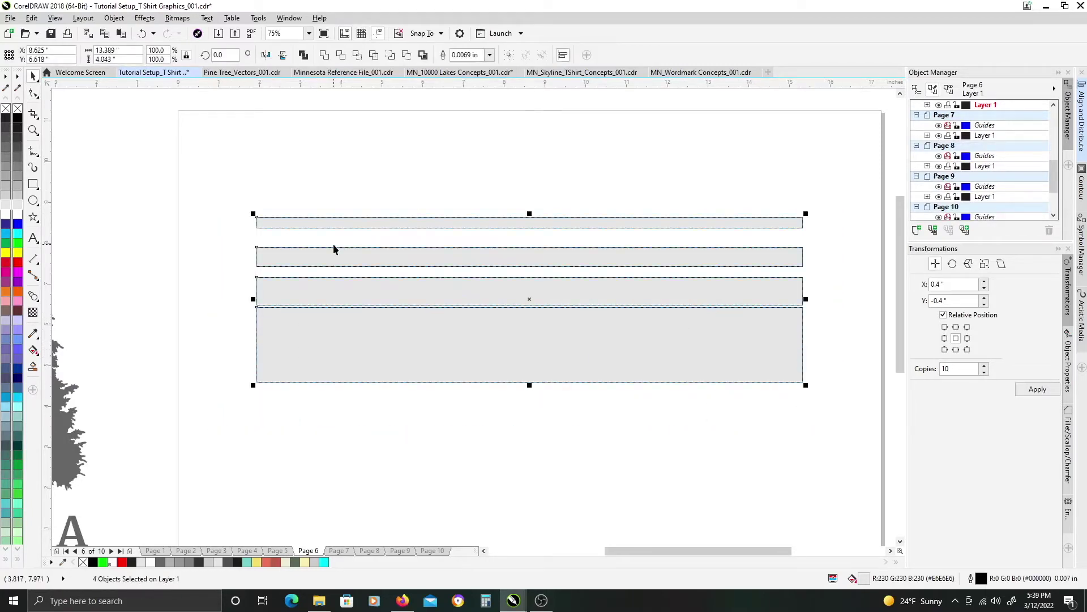
pyautogui.click(1081, 116)
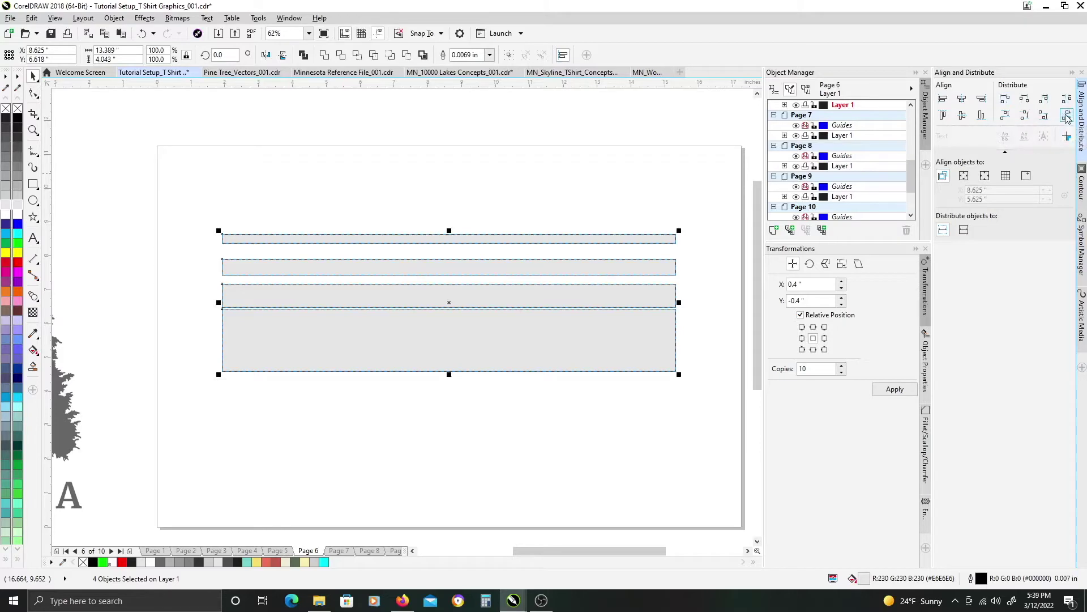
pyautogui.click(1067, 119)
pyautogui.click(435, 201)
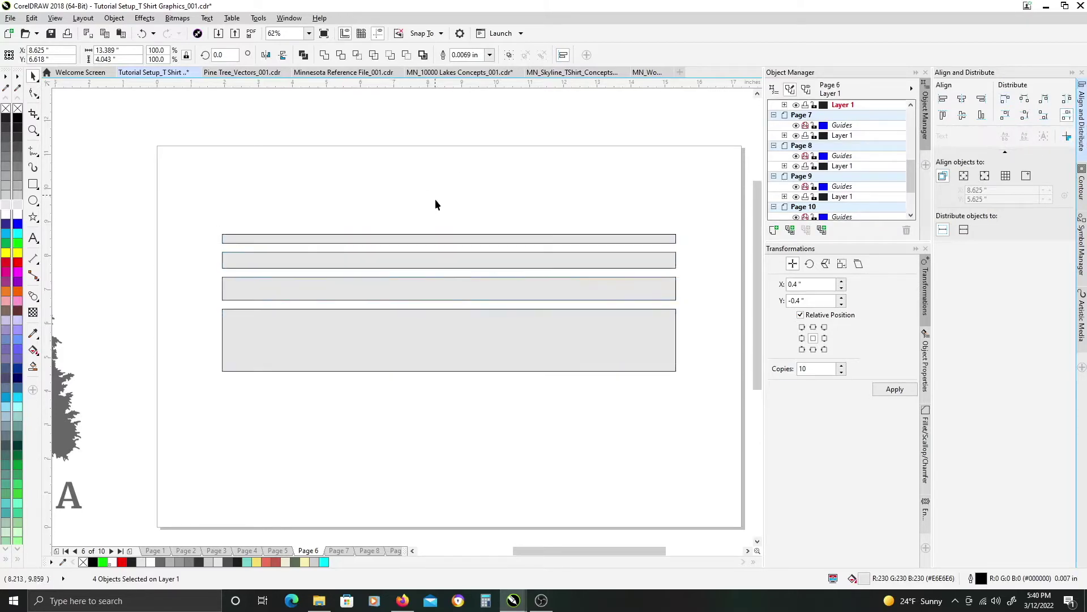
pyautogui.scroll(3, 434, 272)
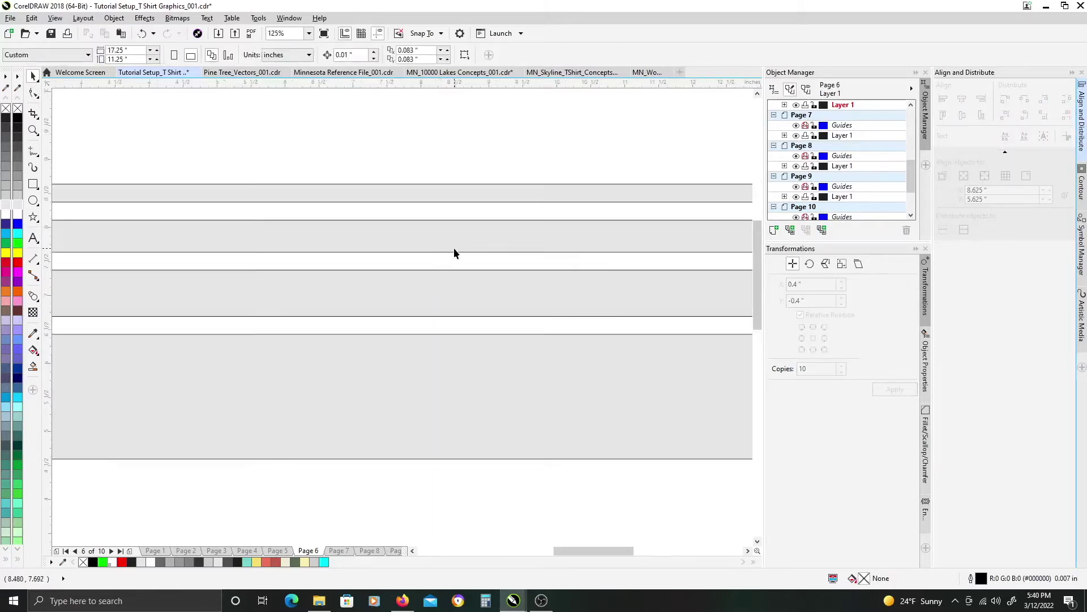
pyautogui.scroll(-2, 453, 248)
pyautogui.scroll(2, 440, 234)
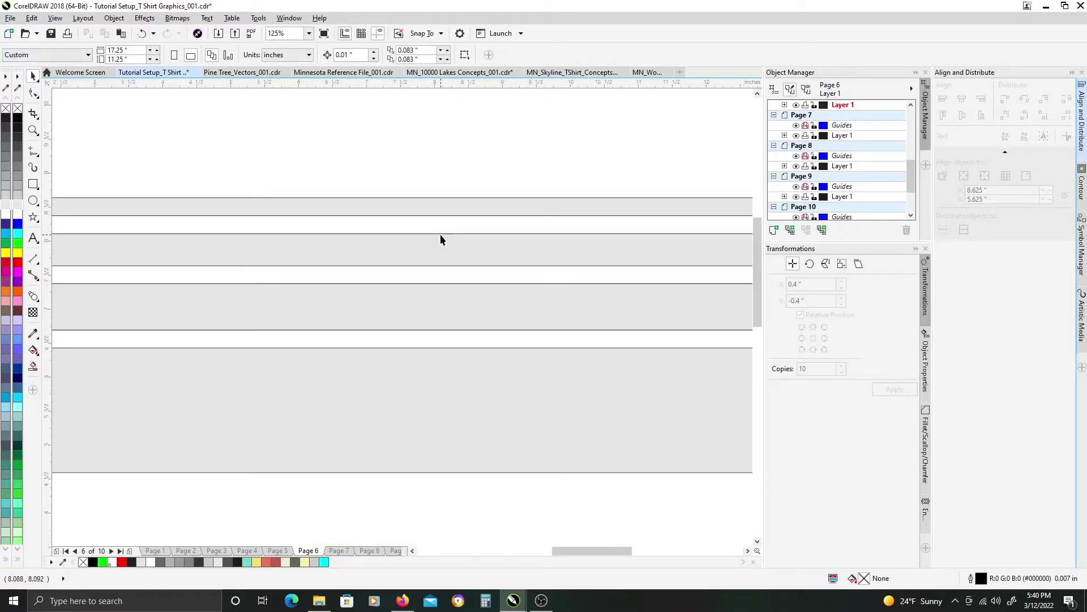
pyautogui.scroll(-2, 450, 242)
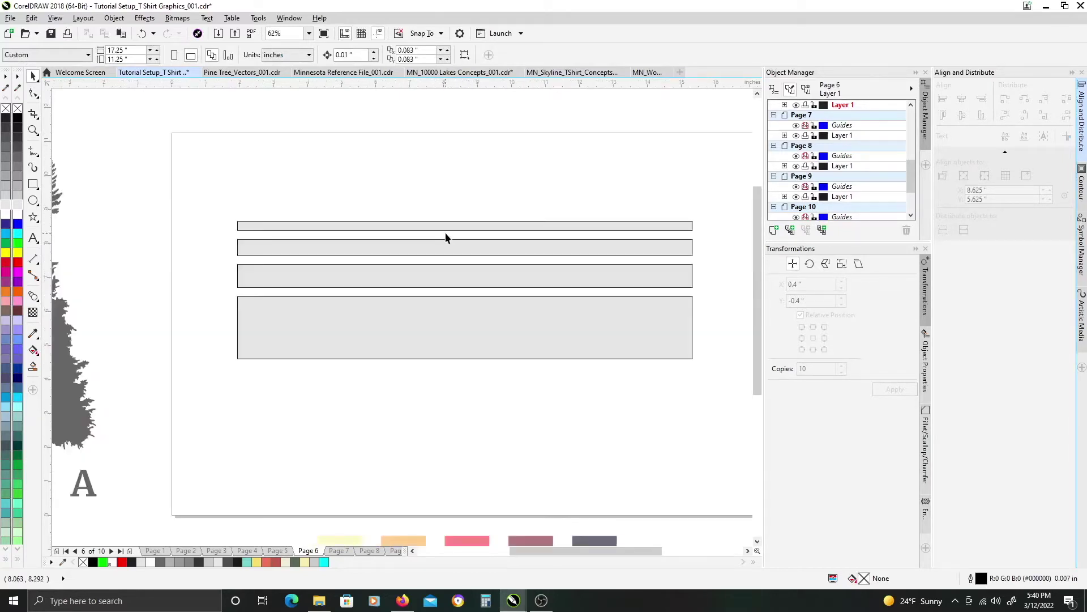
# Step: Undo the spacing, node deletion, weld, ungrouping and break-apart to restore the blend group
pyautogui.hotkey('ctrl', 'z')
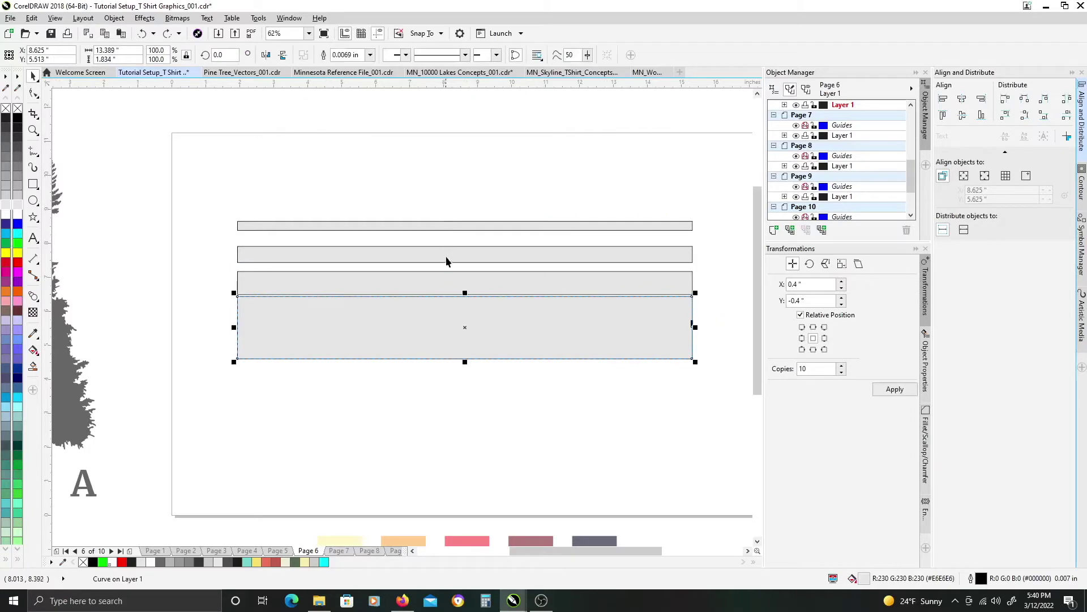
pyautogui.hotkey('ctrl', 'z')
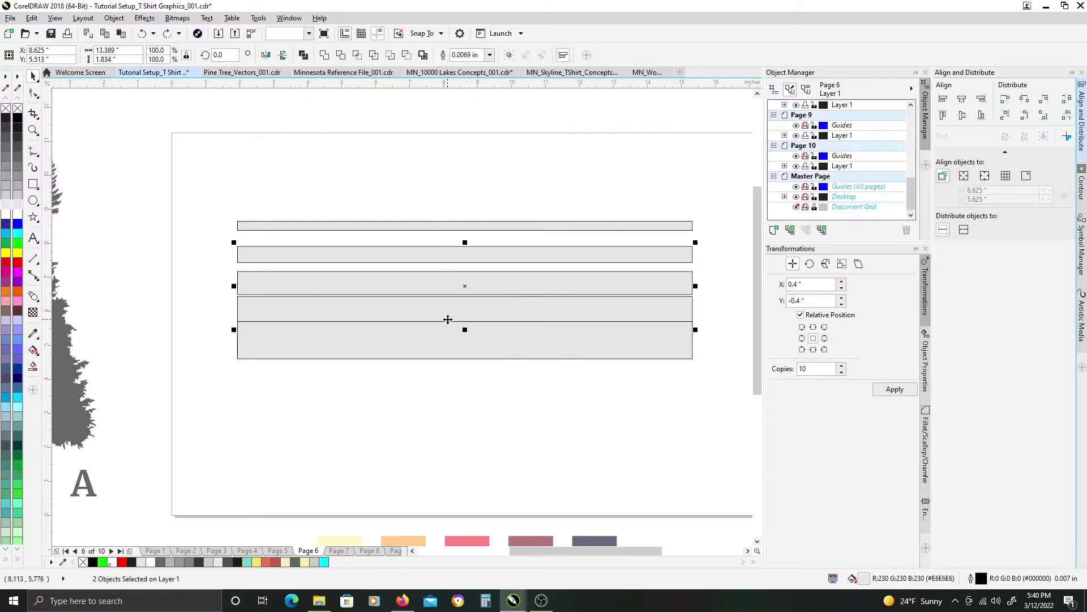
pyautogui.hotkey('ctrl', 'z')
pyautogui.hotkey('ctrl', 'z')
pyautogui.click(461, 192)
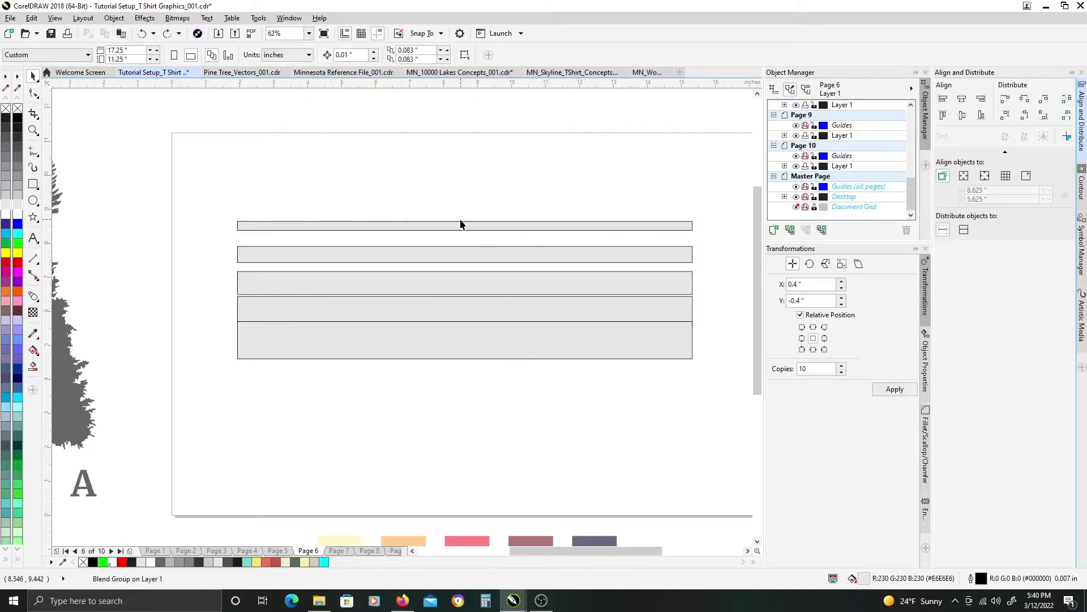
# Step: Thicken the thin top control bar of the blend slightly, to about 0.305 inches tall
pyautogui.click(461, 223)
pyautogui.click(447, 260)
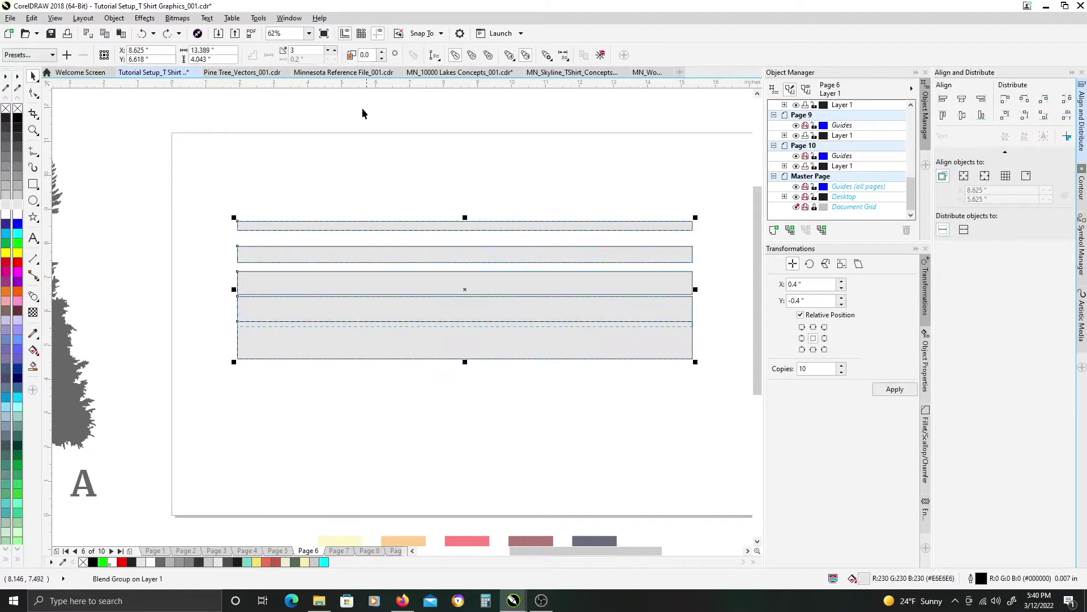
pyautogui.scroll(1, 453, 250)
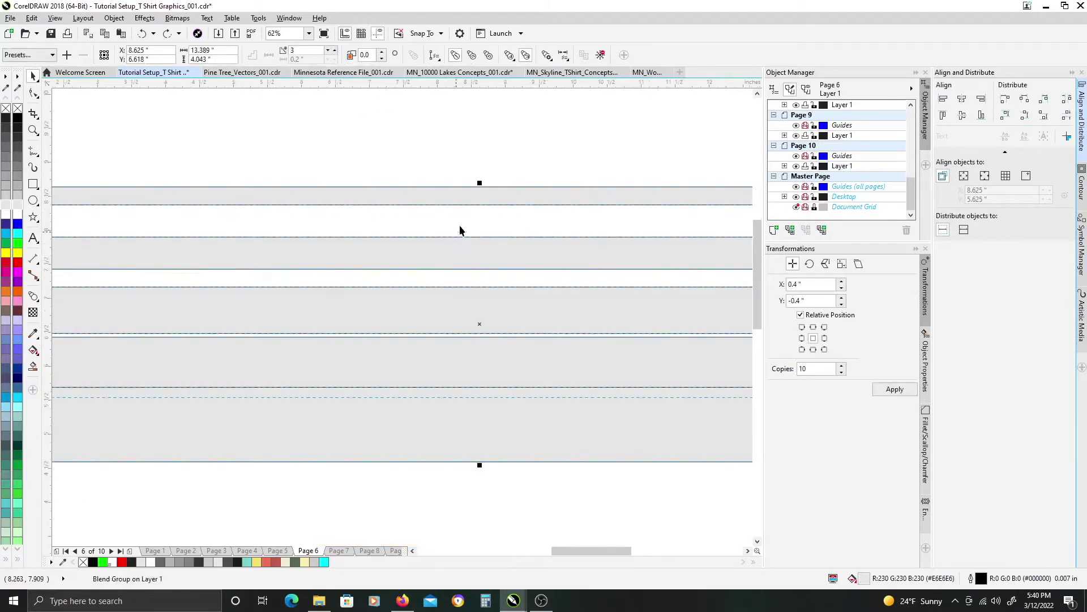
pyautogui.click(476, 200)
pyautogui.moveTo(480, 210); pyautogui.dragTo(482, 212)
pyautogui.scroll(-3, 481, 212)
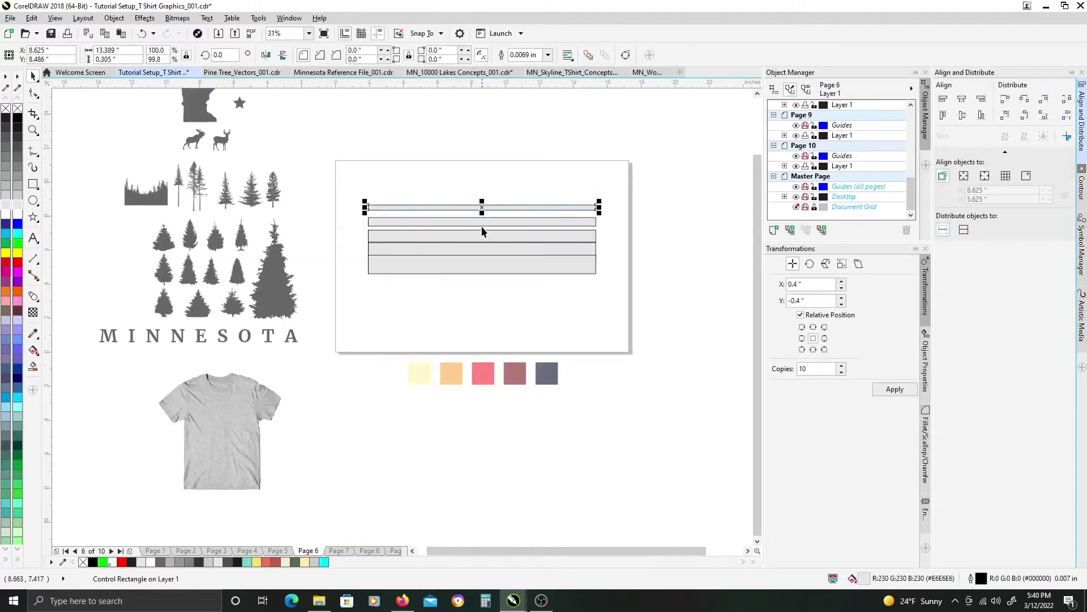
pyautogui.scroll(1, 480, 226)
# Step: Break the blend group apart into its control bars and the group of intermediate bars
pyautogui.click(469, 214)
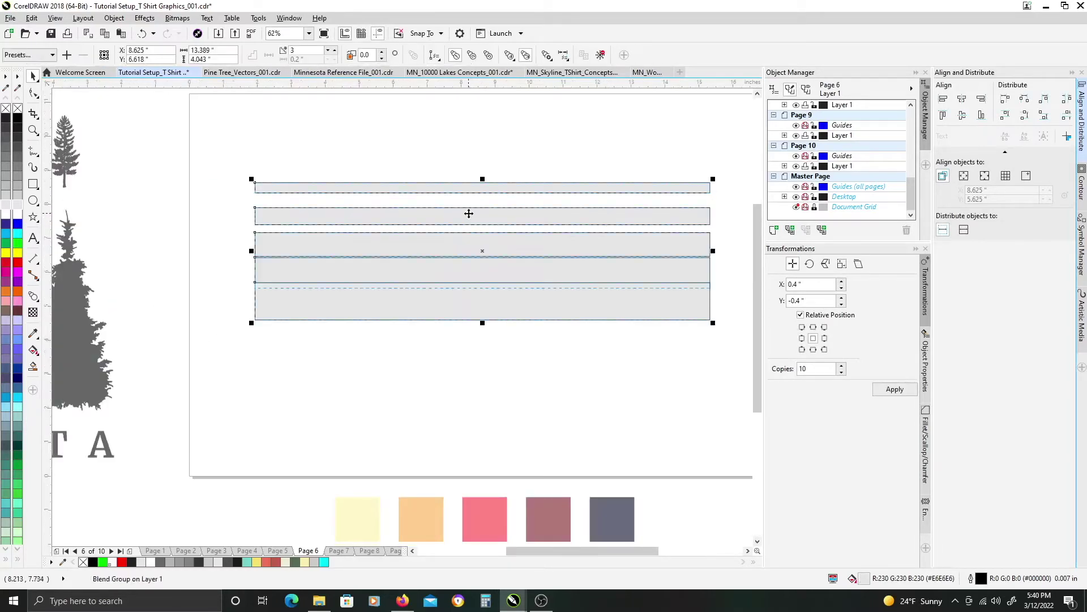
pyautogui.hotkey('ctrl', 'k')
pyautogui.click(436, 148)
# Step: Ungroup the intermediate bars and weld the two overlapping lowest bars into a single shape
pyautogui.click(405, 255)
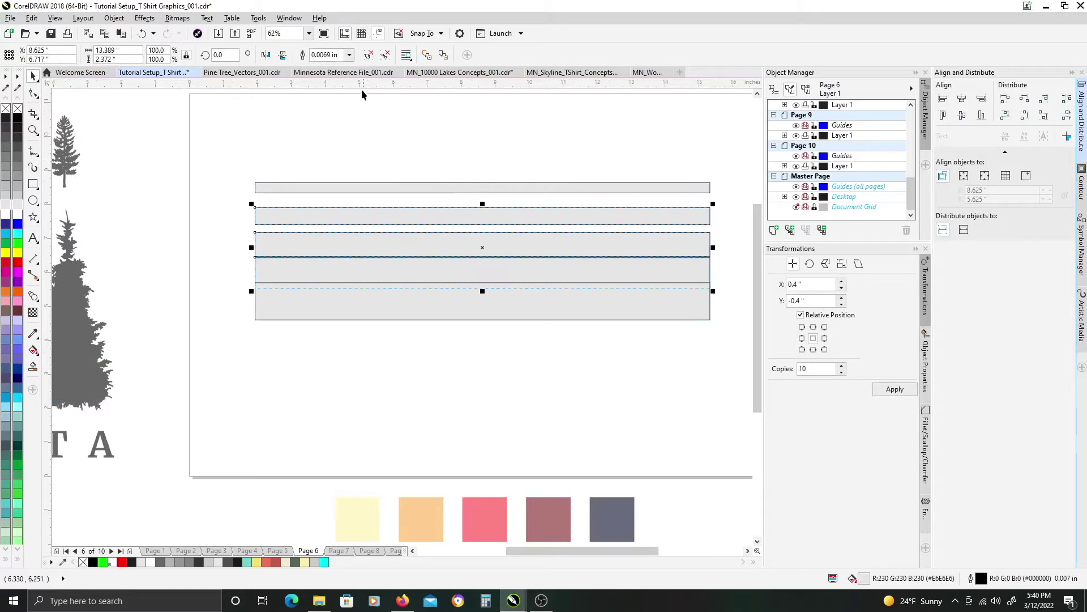
pyautogui.click(369, 55)
pyautogui.moveTo(230, 355); pyautogui.dragTo(447, 343)
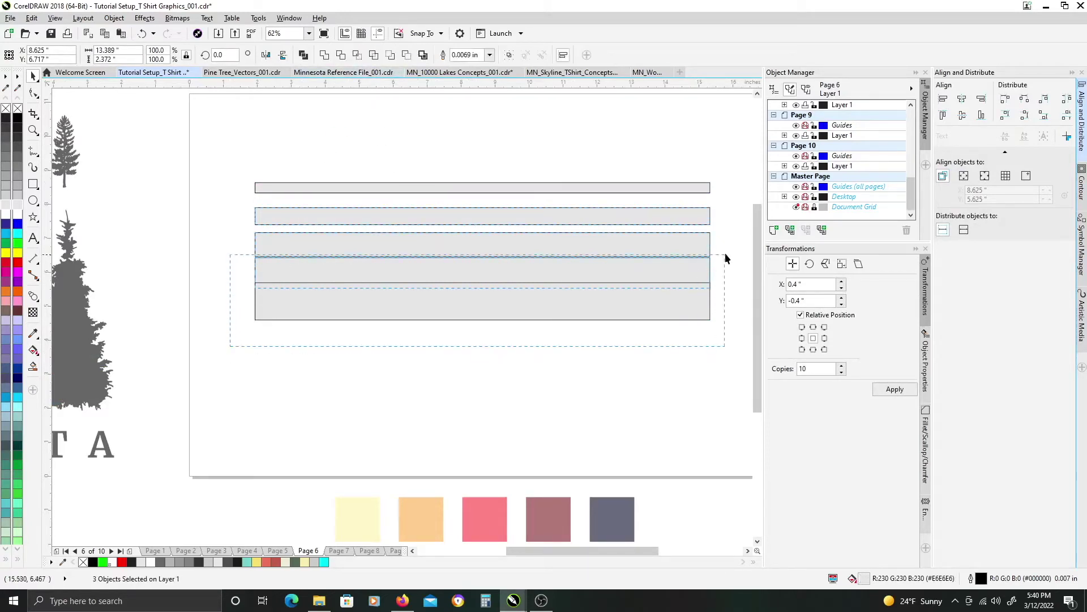
pyautogui.moveTo(726, 254); pyautogui.dragTo(725, 255)
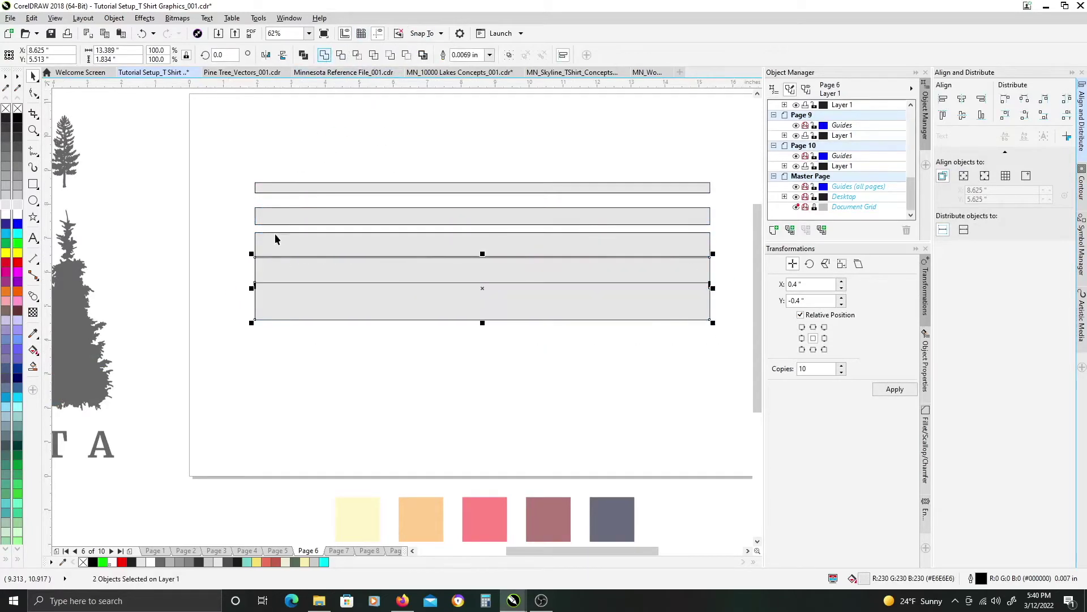
# Step: Remove the surplus nodes from both side edges of the welded bar, keeping only its corner nodes
pyautogui.doubleClick(264, 271)
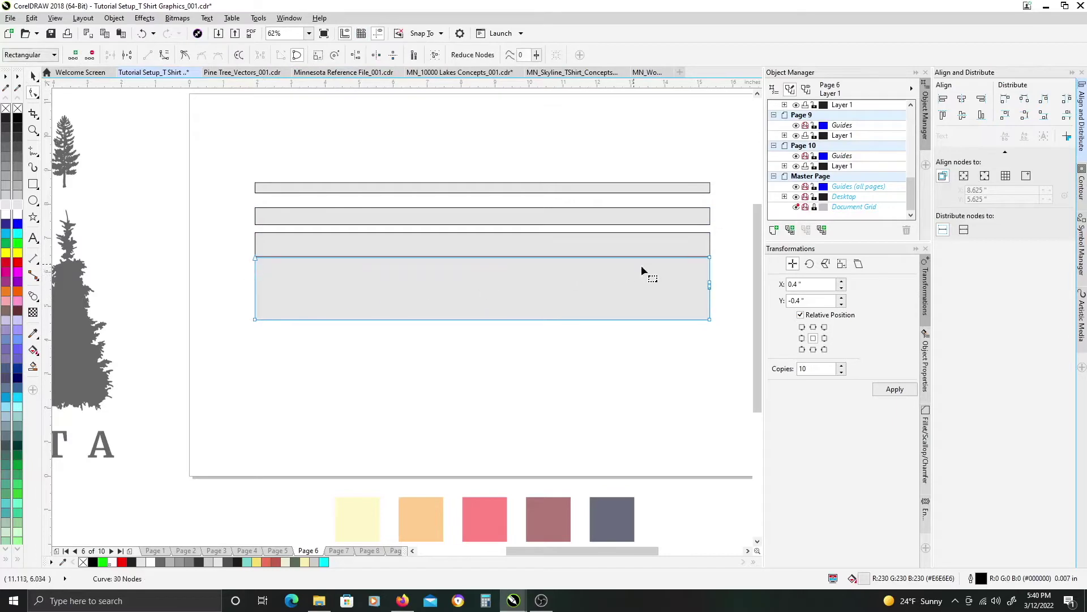
pyautogui.press('Delete')
pyautogui.moveTo(729, 299); pyautogui.dragTo(702, 270)
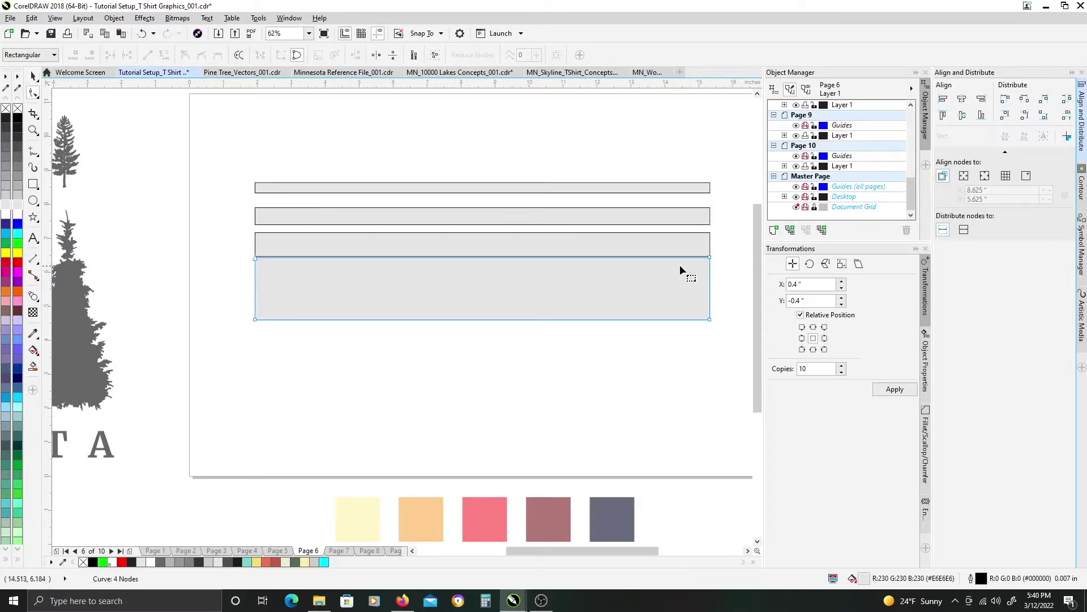
pyautogui.press('space')
# Step: Select all four bars and distribute them with equal vertical spacing
pyautogui.moveTo(729, 359); pyautogui.dragTo(173, 145)
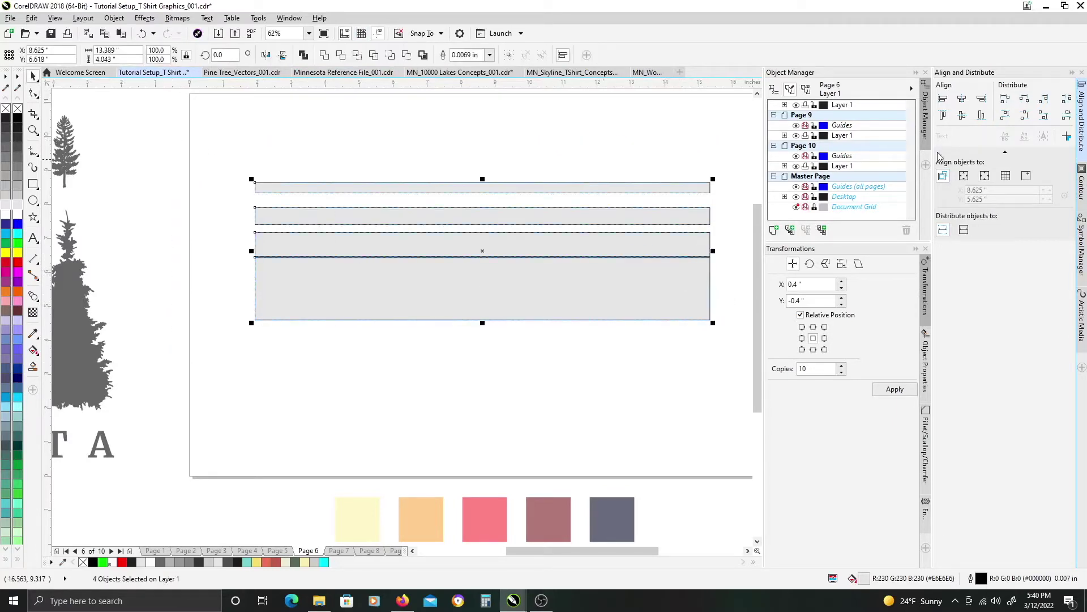
pyautogui.click(1067, 115)
pyautogui.click(501, 156)
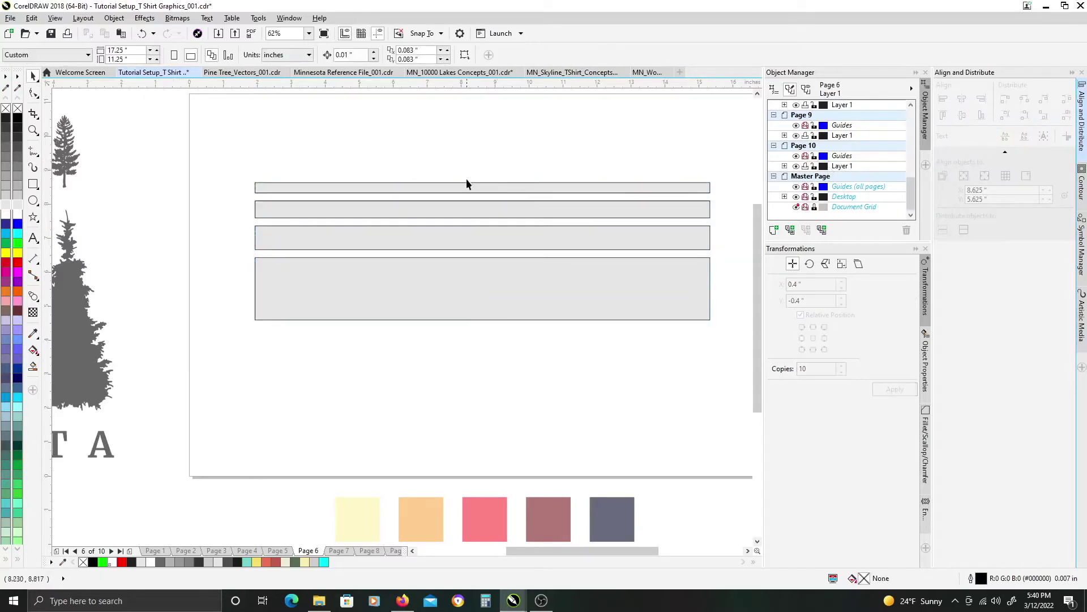
# Step: Nudge the thin top bar down slightly and redistribute all four bars with equal vertical gaps
pyautogui.click(464, 187)
pyautogui.press('Down')
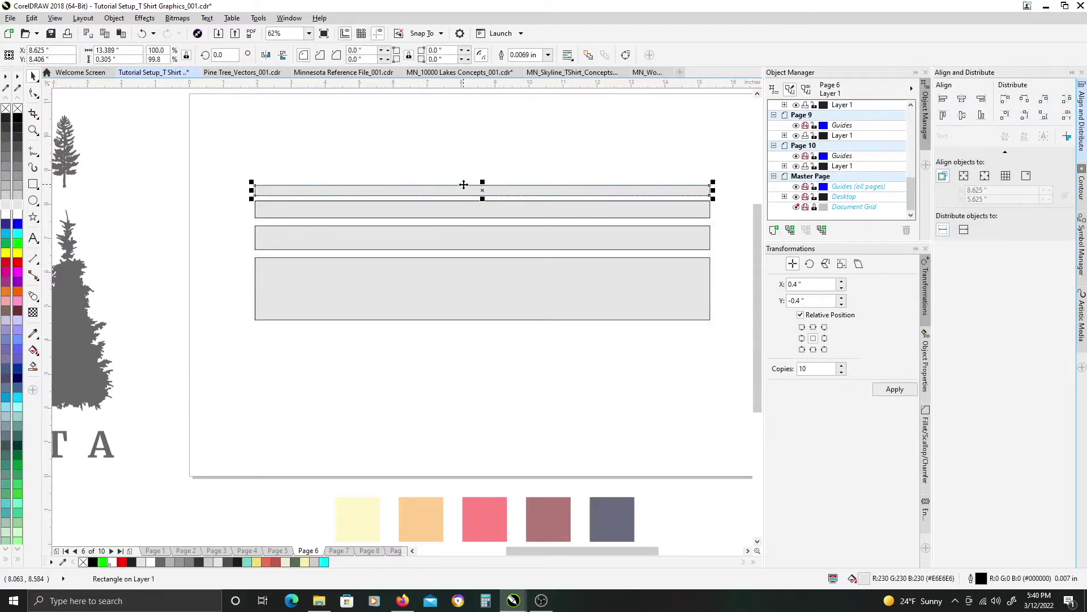
pyautogui.moveTo(228, 152); pyautogui.dragTo(763, 400)
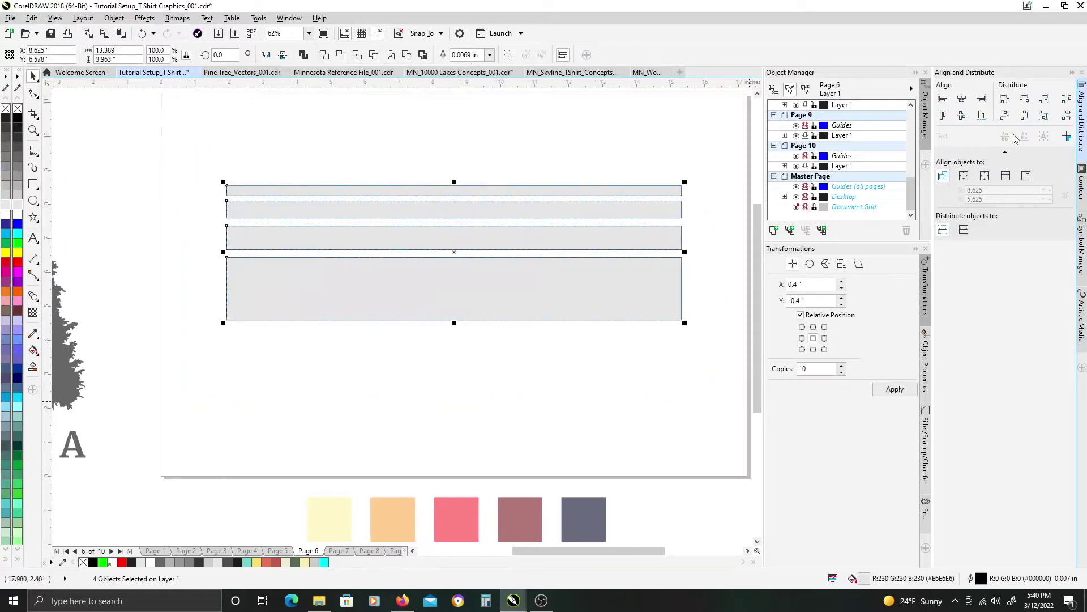
pyautogui.click(1067, 115)
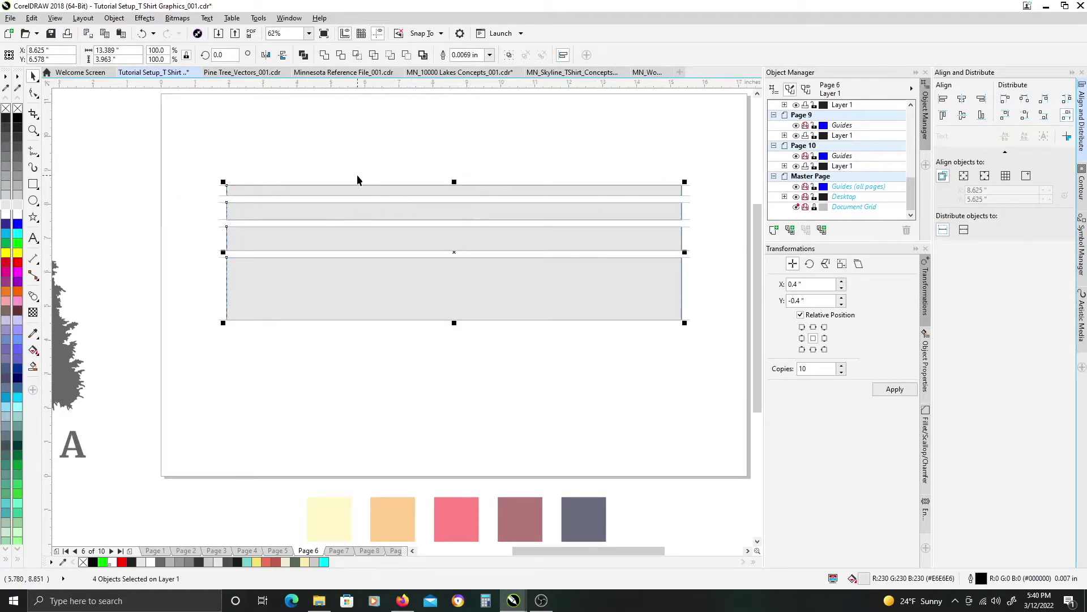
# Step: Group the four bars and center the group on the page
pyautogui.hotkey('ctrl', 'g')
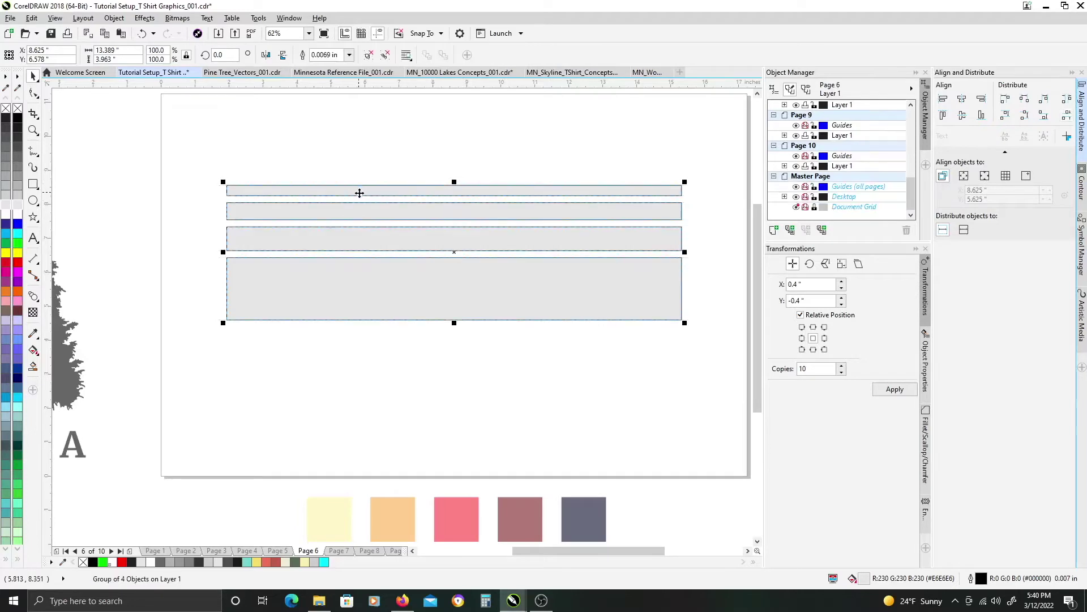
pyautogui.press('p')
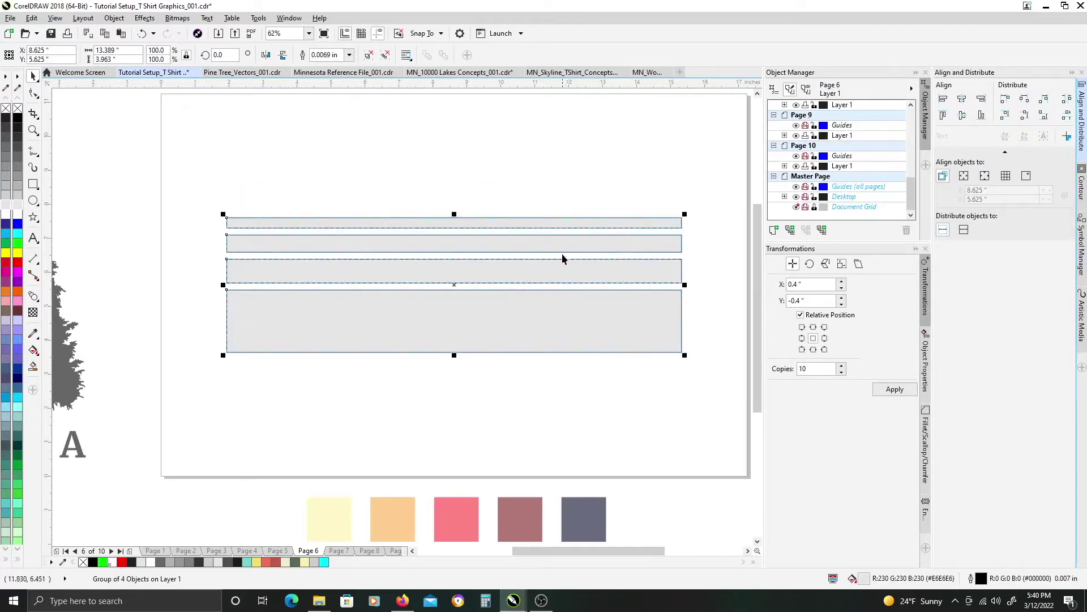
# Step: Collapse the Align and Distribute docker and ungroup the four centered bars
pyautogui.click(1074, 72)
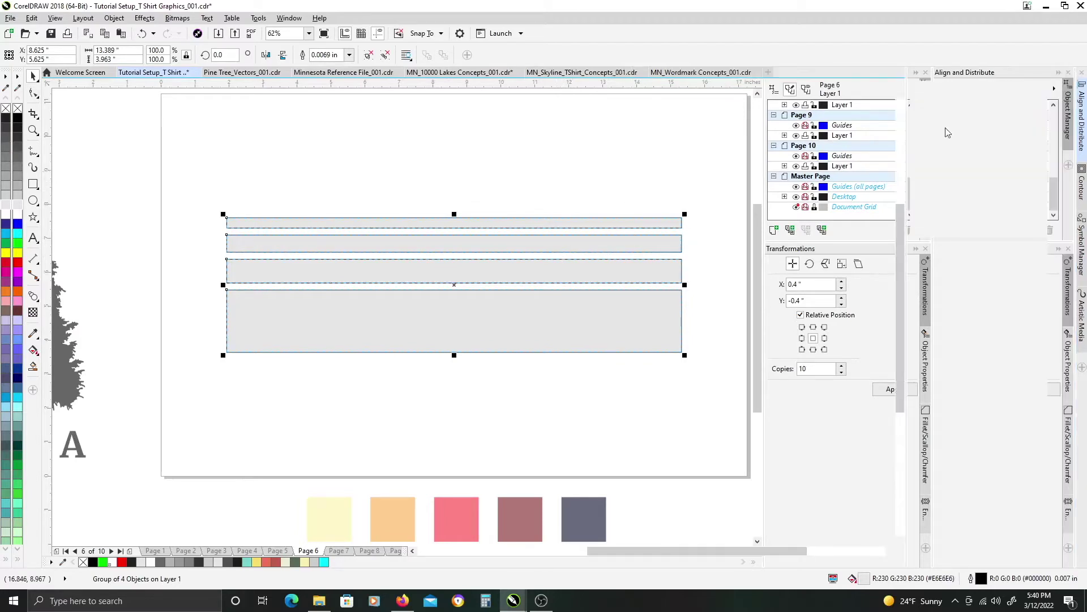
pyautogui.click(369, 58)
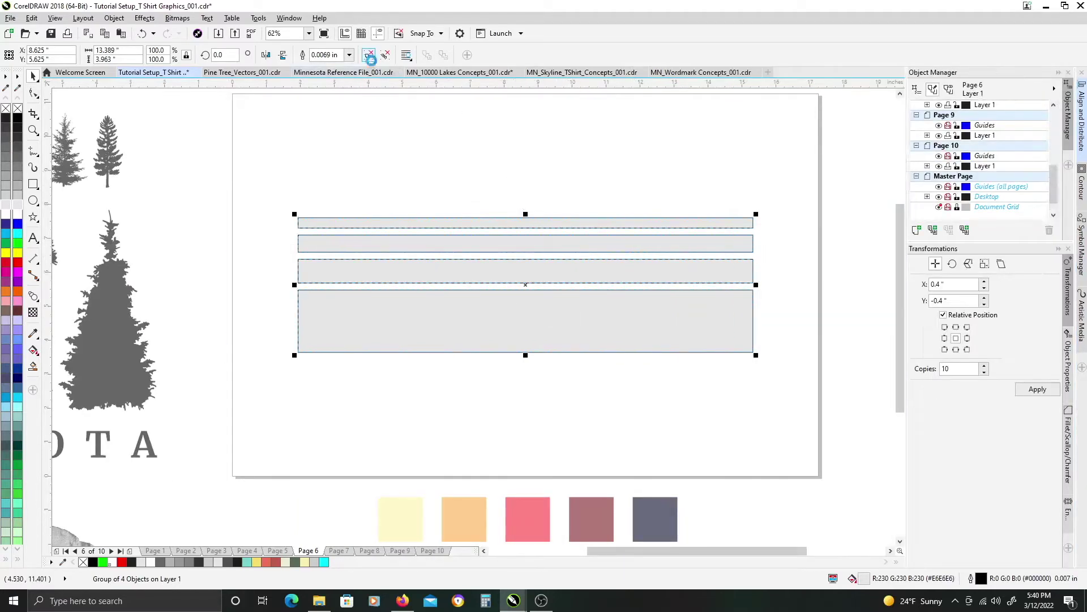
pyautogui.click(512, 199)
# Step: Copy the pale yellow swatch's fill to the top bar and the orange swatch's fill to the second bar
pyautogui.moveTo(606, 349); pyautogui.dragTo(650, 313)
pyautogui.moveTo(590, 415); pyautogui.dragTo(526, 380)
pyautogui.moveTo(331, 362); pyautogui.dragTo(753, 507)
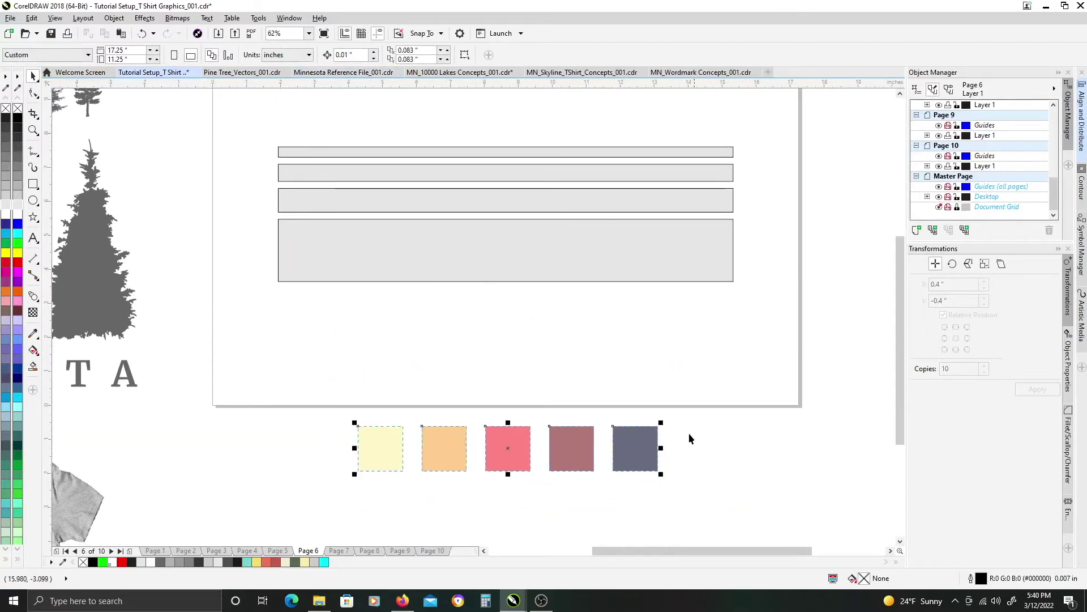
pyautogui.moveTo(538, 380); pyautogui.dragTo(536, 402)
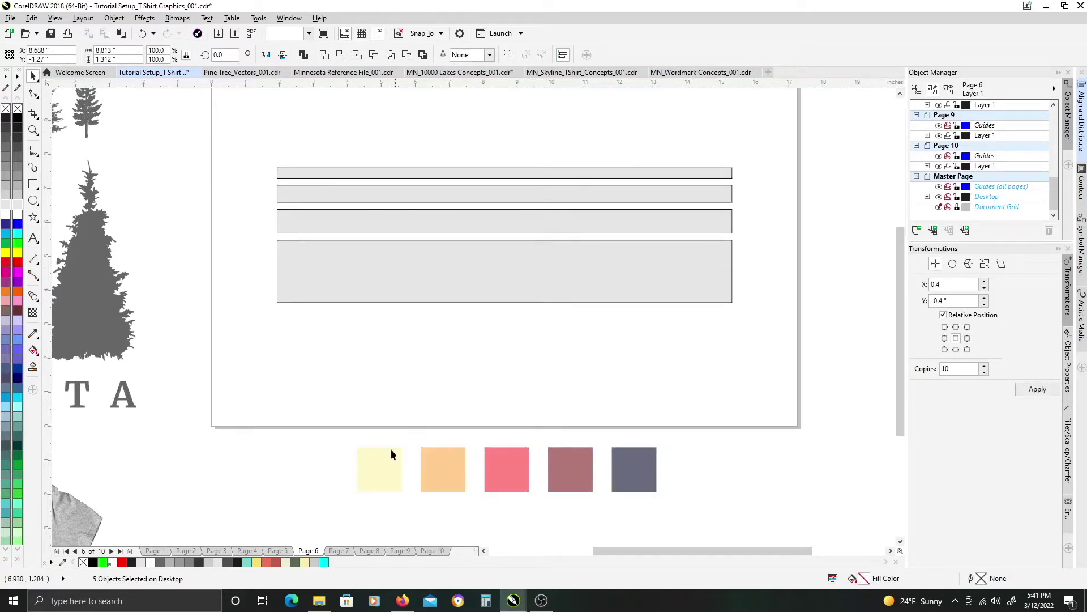
pyautogui.click(372, 471)
pyautogui.moveTo(373, 472); pyautogui.dragTo(387, 177)
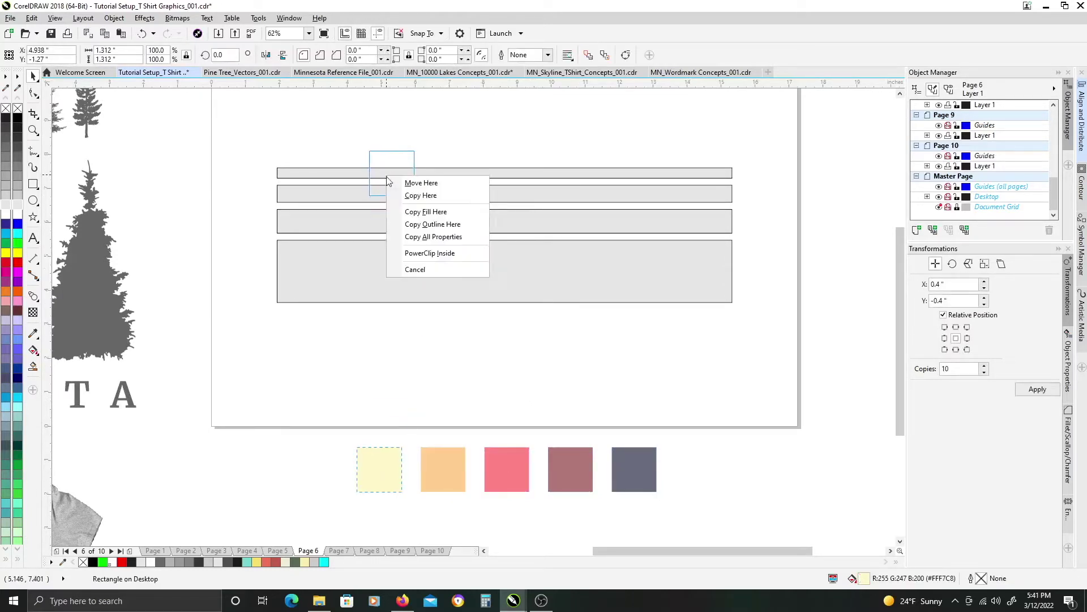
pyautogui.click(422, 211)
pyautogui.moveTo(436, 467); pyautogui.dragTo(404, 195)
pyautogui.click(446, 233)
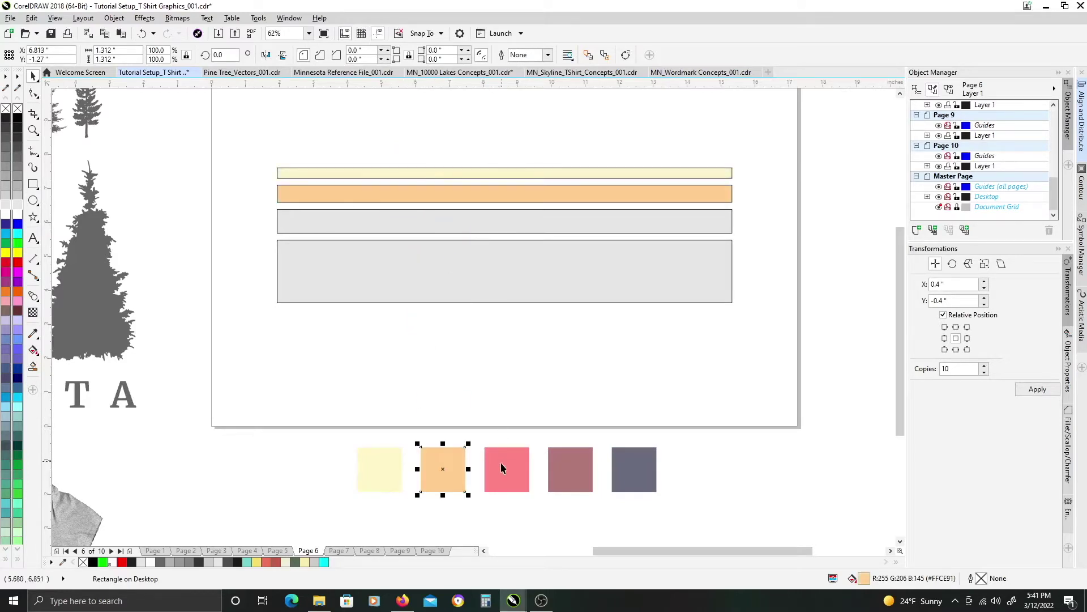
# Step: Copy the pink swatch's fill to the third bar and the mauve swatch's fill to the thick bottom bar
pyautogui.moveTo(500, 462); pyautogui.dragTo(446, 222)
pyautogui.click(490, 258)
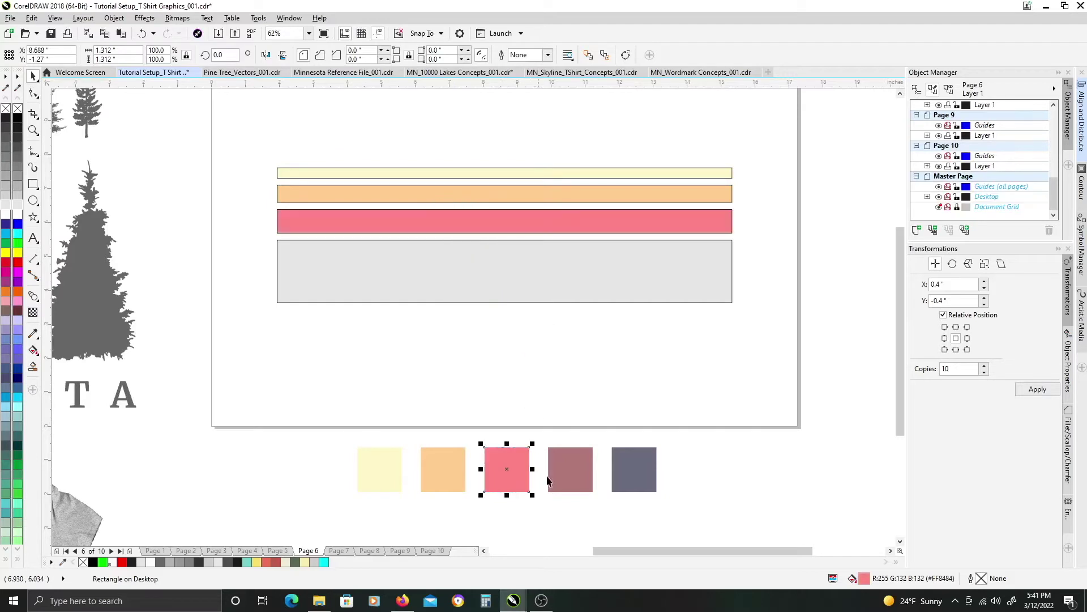
pyautogui.moveTo(564, 468); pyautogui.dragTo(515, 276)
pyautogui.click(547, 311)
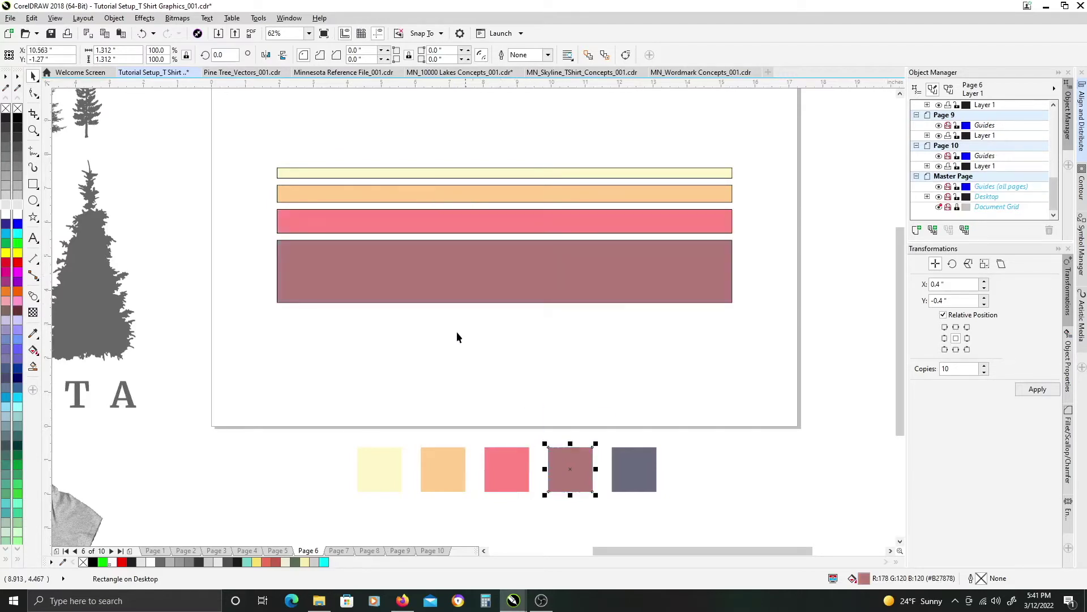
pyautogui.click(456, 333)
# Step: Place a copy of the twelve pine tree silhouettes from beside the page over the colored bars
pyautogui.scroll(-3, 481, 344)
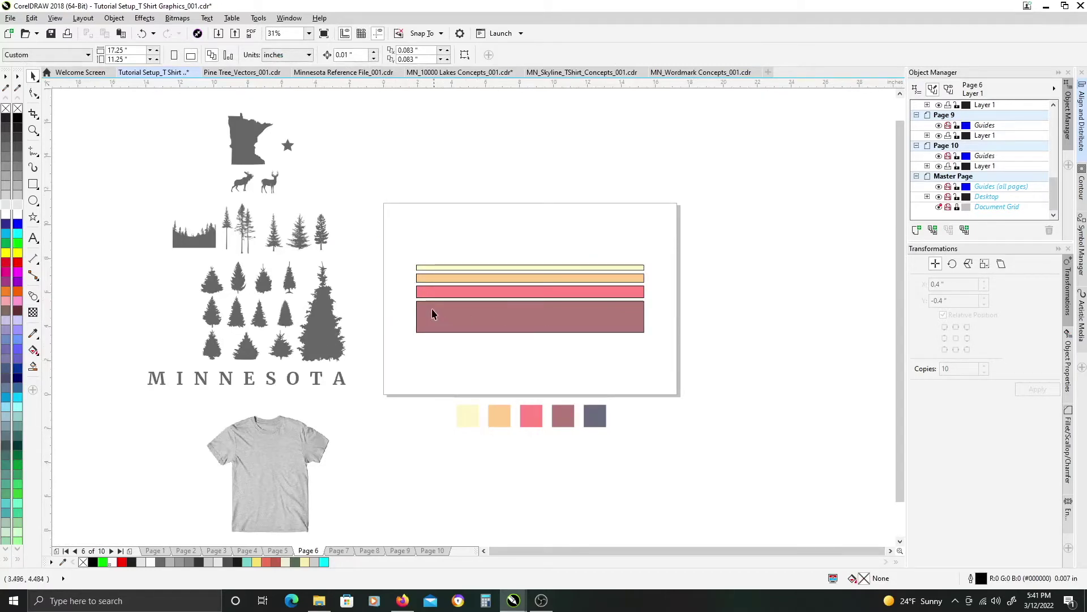
pyautogui.scroll(2, 476, 326)
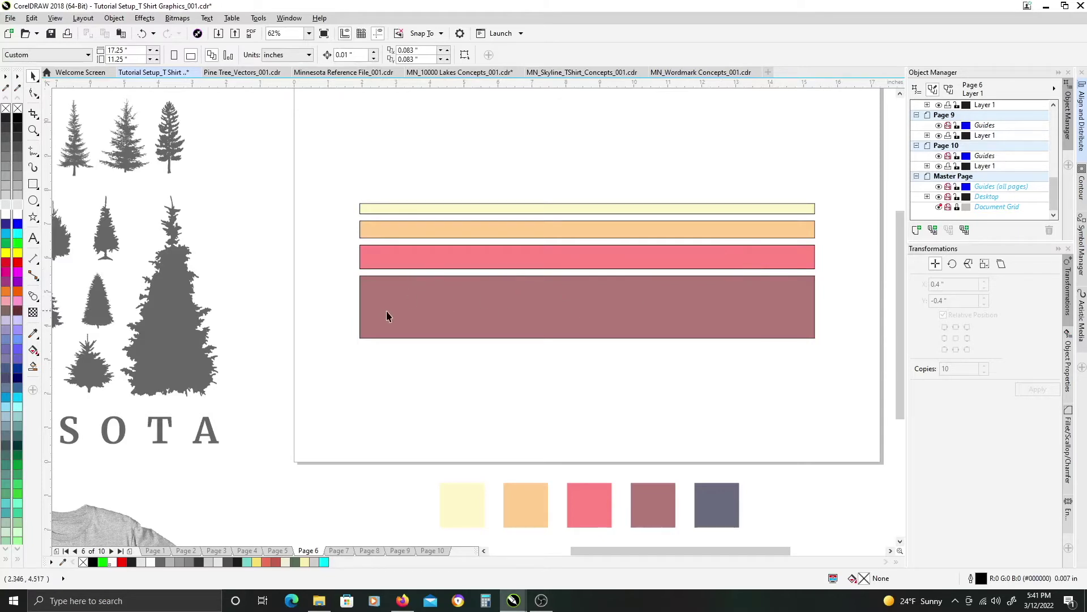
pyautogui.scroll(-2, 351, 309)
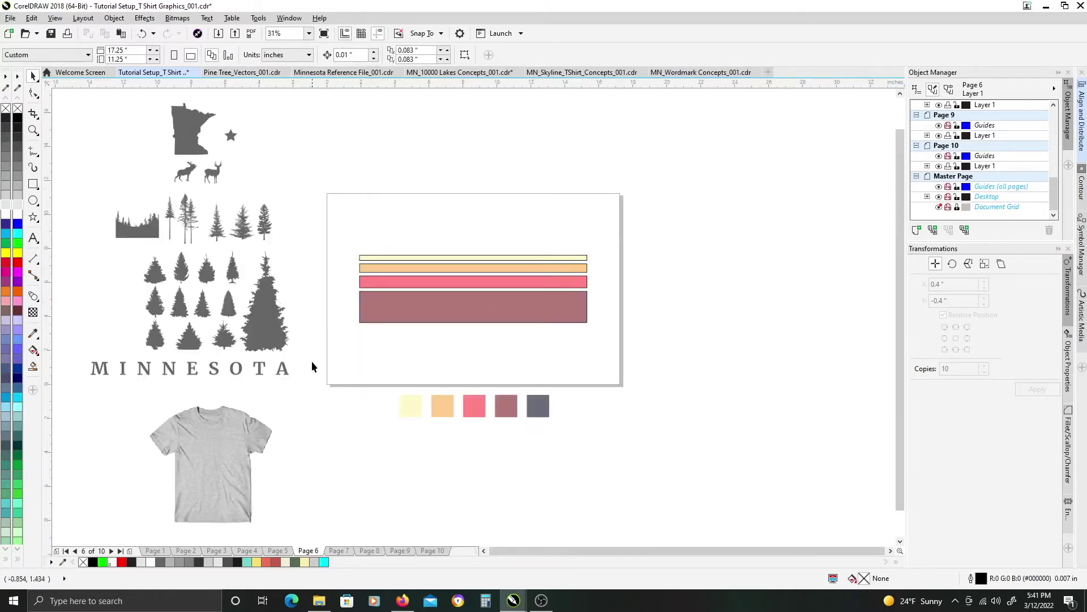
pyautogui.moveTo(102, 264); pyautogui.dragTo(110, 238)
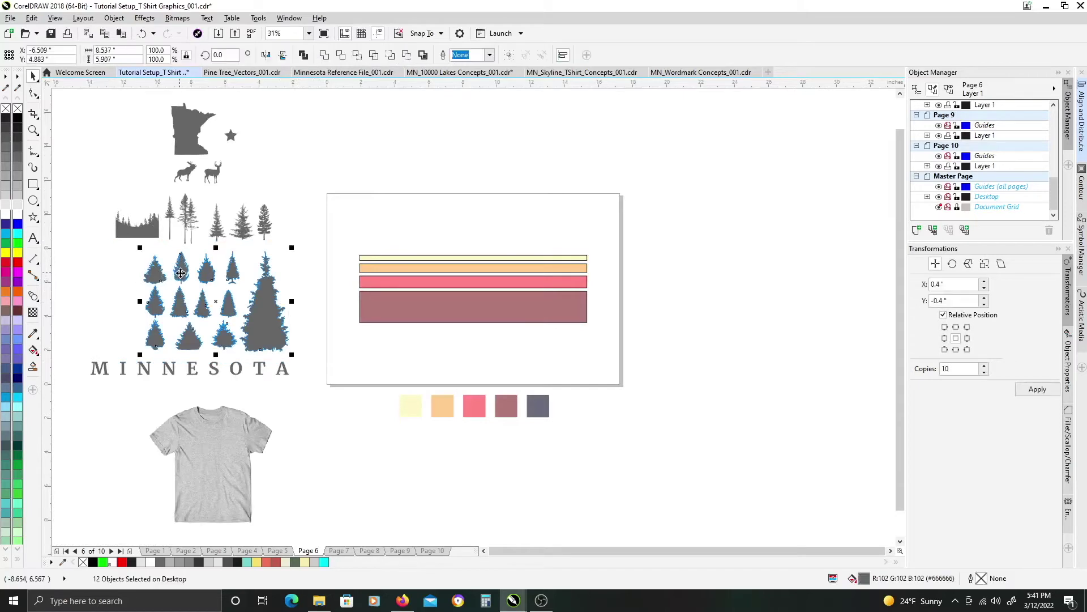
pyautogui.moveTo(180, 273); pyautogui.dragTo(485, 306)
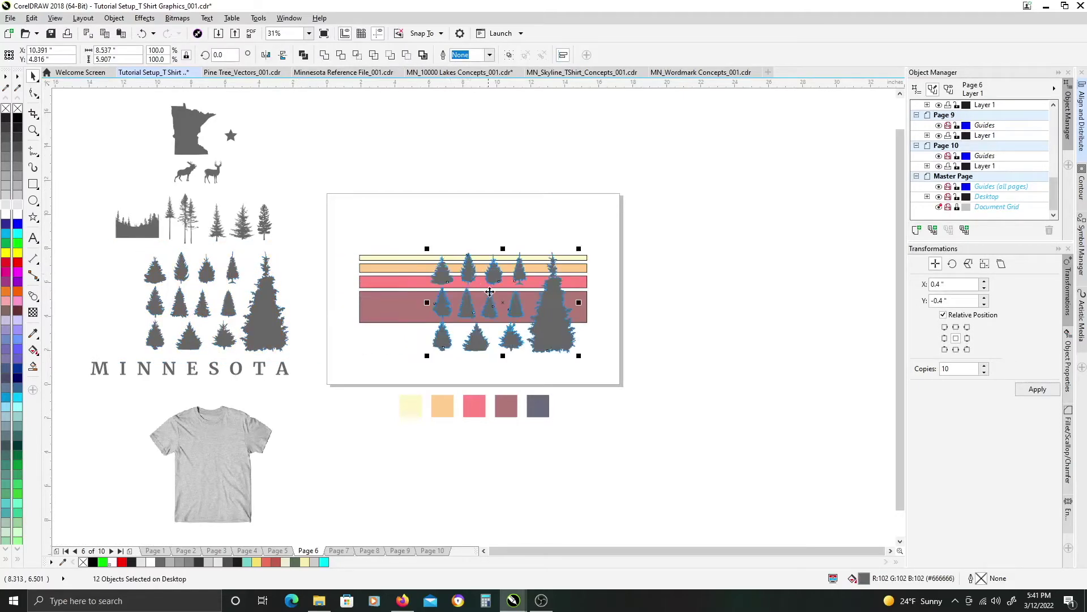
pyautogui.scroll(2, 485, 306)
# Step: Scale the copied large tree down to about 1.69 by 3.47 inches and stand its base near the mauve bar's lower edge
pyautogui.click(620, 322)
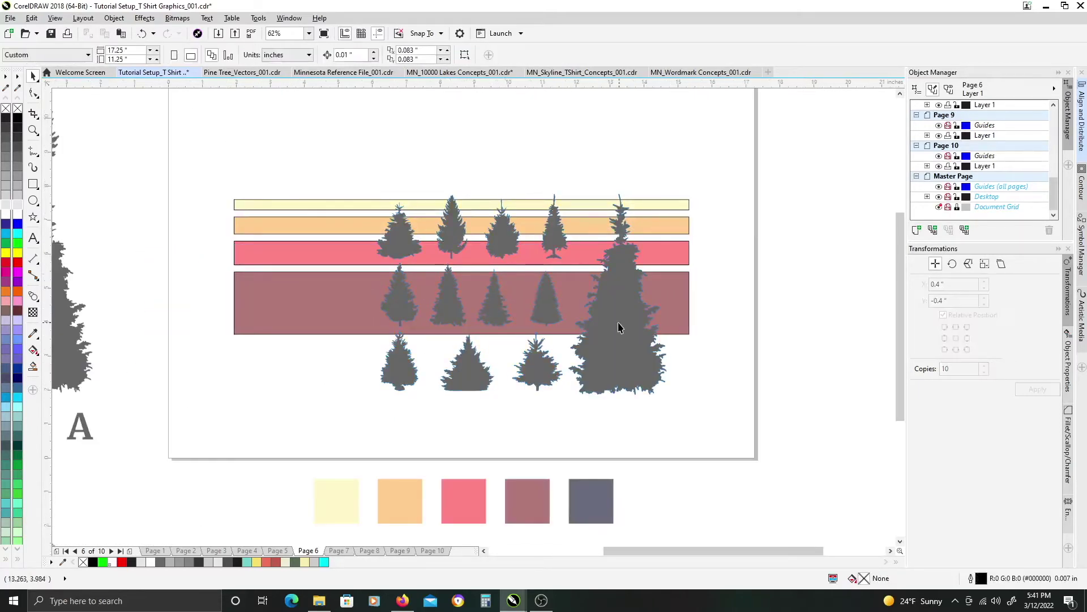
pyautogui.moveTo(671, 196); pyautogui.dragTo(654, 224)
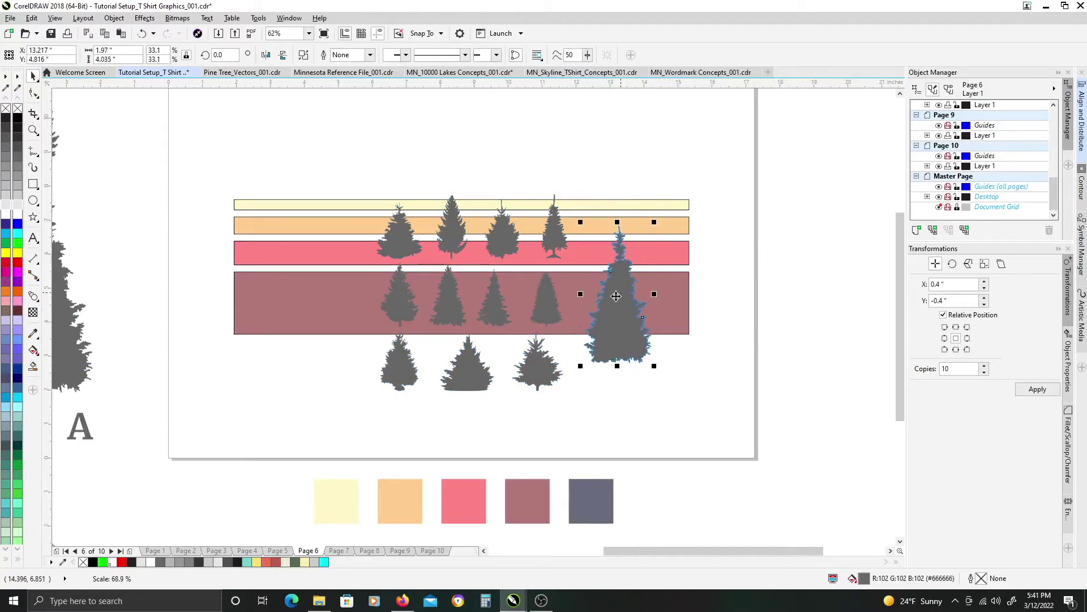
pyautogui.moveTo(614, 303); pyautogui.dragTo(602, 297)
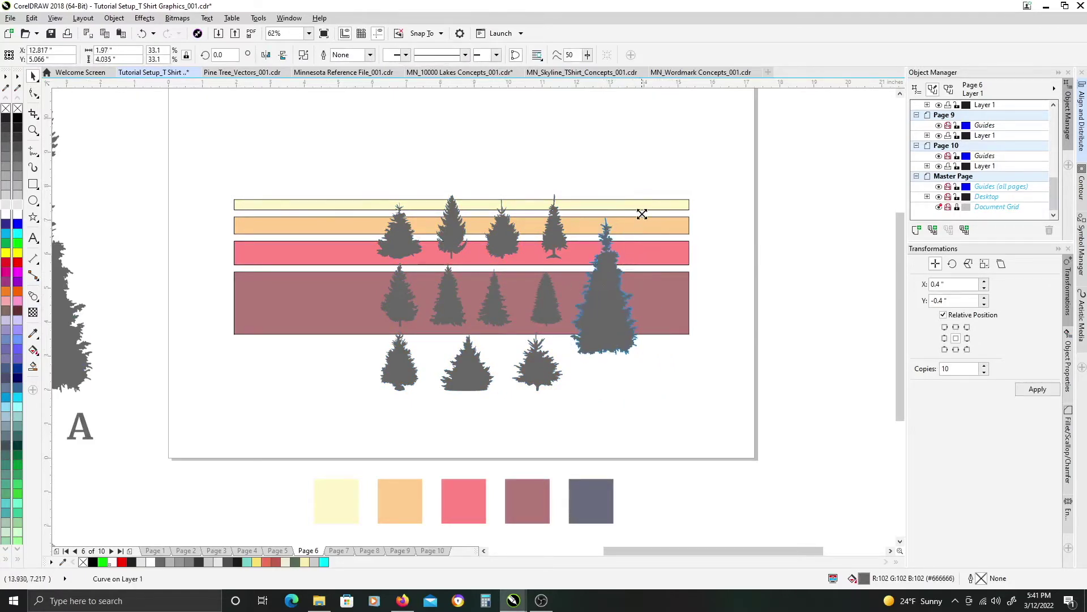
pyautogui.moveTo(641, 214); pyautogui.dragTo(635, 236)
pyautogui.moveTo(602, 293); pyautogui.dragTo(597, 278)
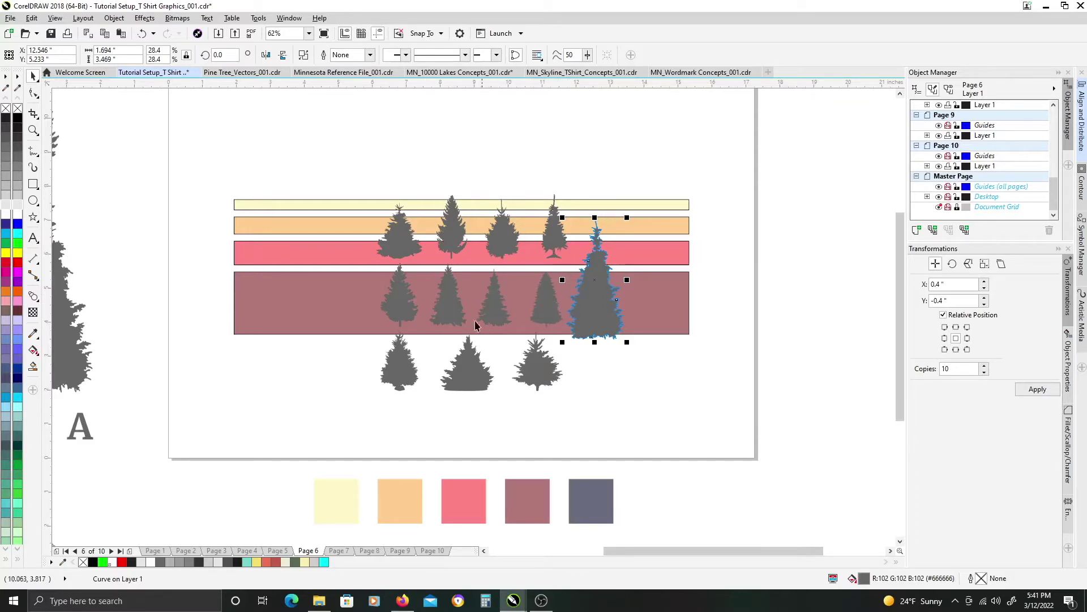
# Step: Move the lowest row of three small trees up beside the large tree, with their bases near the mauve bar's lower edge
pyautogui.moveTo(589, 417); pyautogui.dragTo(350, 328)
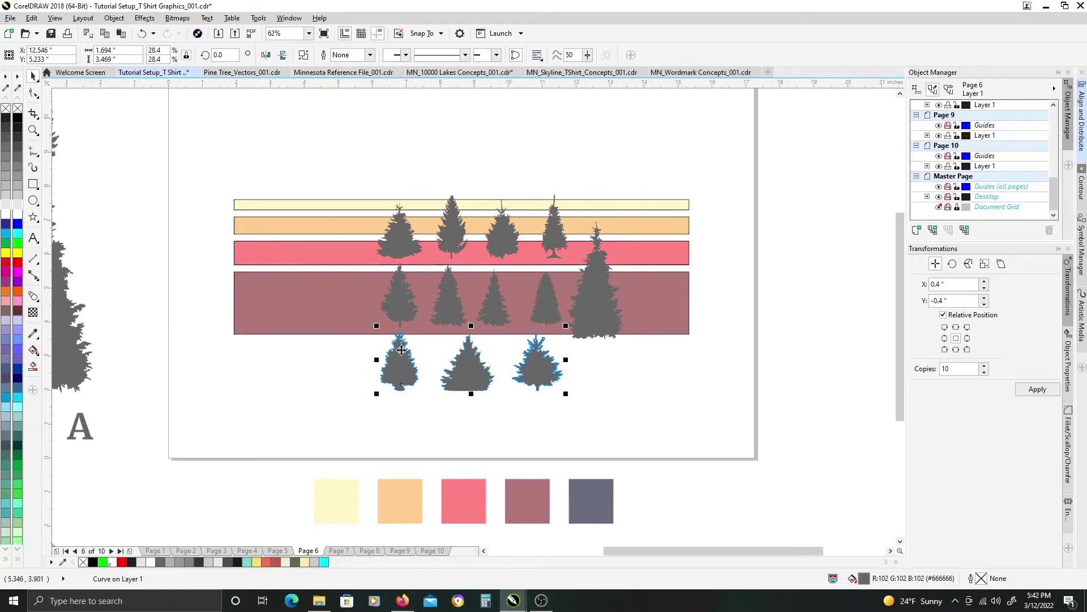
pyautogui.moveTo(471, 387); pyautogui.dragTo(580, 333)
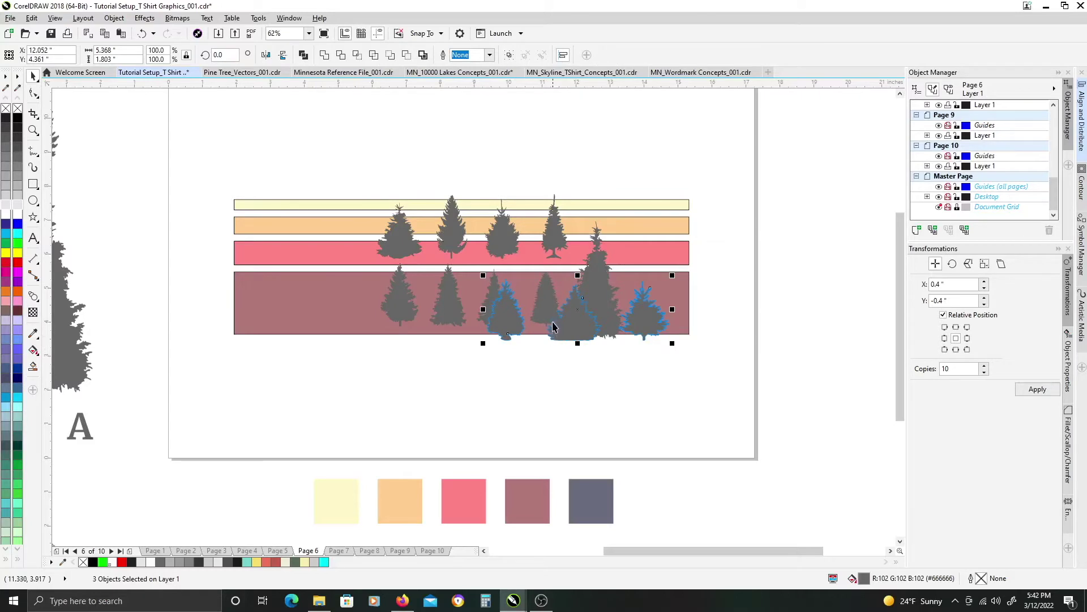
# Step: Bring the upper row of four trees down onto the mauve bar and give the trees a red outline
pyautogui.moveTo(542, 315); pyautogui.dragTo(608, 378)
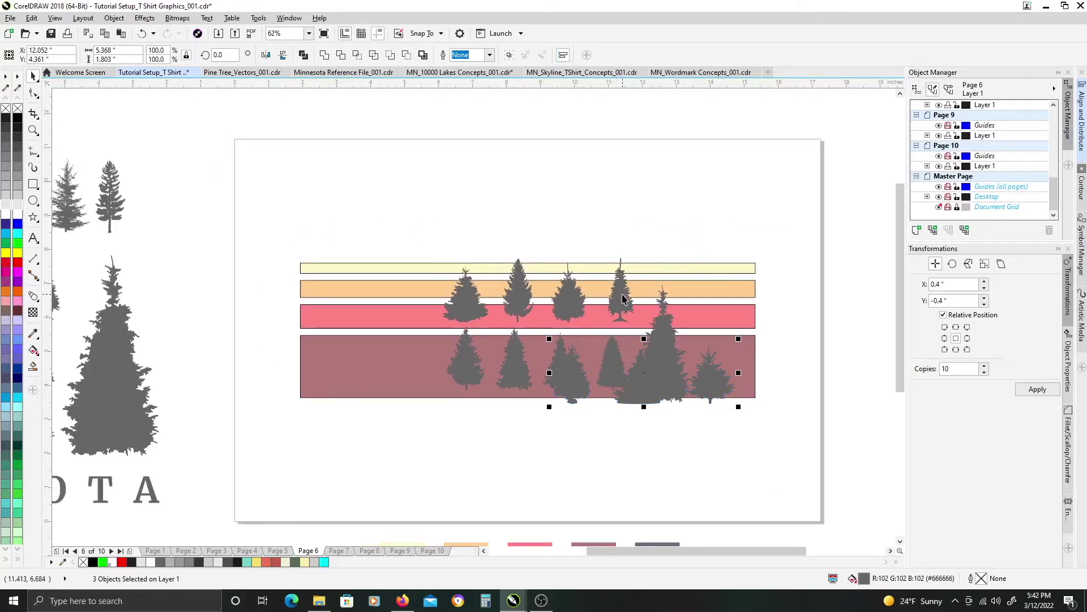
pyautogui.moveTo(623, 299); pyautogui.dragTo(690, 365)
pyautogui.moveTo(572, 293); pyautogui.dragTo(599, 368)
pyautogui.moveTo(466, 300); pyautogui.dragTo(436, 377)
pyautogui.moveTo(518, 294); pyautogui.dragTo(780, 385)
pyautogui.rightClick(122, 561)
# Step: Rearrange the trees around the tallest one at the mauve bar's right end, enlarging its right neighbor to about 1.75 by 2.96 inches
pyautogui.click(665, 357)
pyautogui.scroll(1, 711, 379)
pyautogui.moveTo(809, 302); pyautogui.dragTo(837, 247)
pyautogui.moveTo(707, 374); pyautogui.dragTo(571, 428)
pyautogui.moveTo(521, 334); pyautogui.dragTo(727, 342)
pyautogui.moveTo(666, 317); pyautogui.dragTo(520, 339)
pyautogui.moveTo(571, 419); pyautogui.dragTo(683, 340)
pyautogui.moveTo(624, 269); pyautogui.dragTo(609, 253)
pyautogui.moveTo(786, 233); pyautogui.dragTo(798, 220)
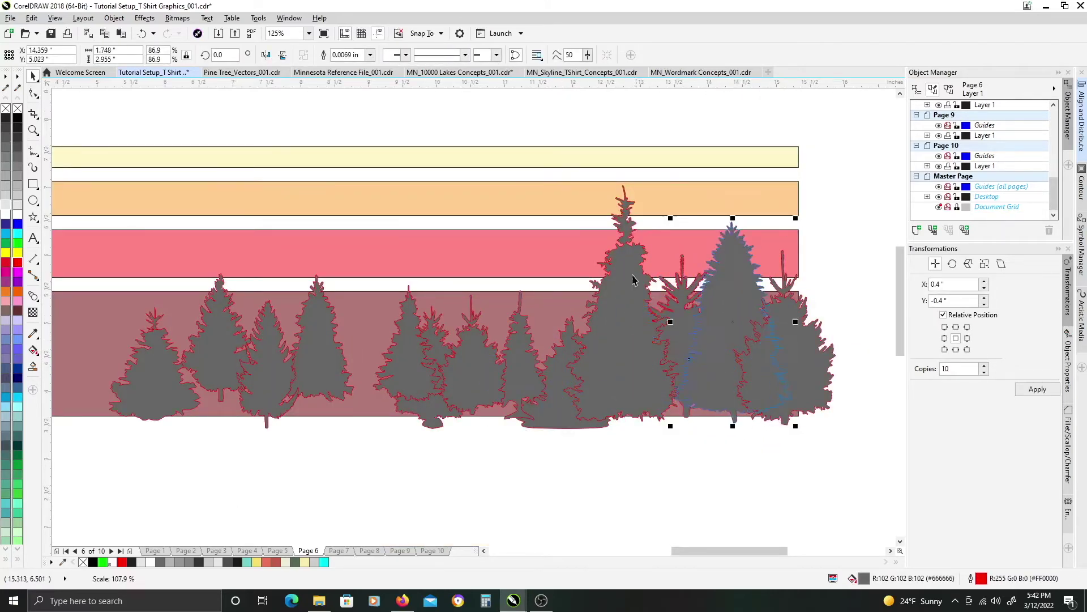
pyautogui.moveTo(633, 280); pyautogui.dragTo(656, 281)
# Step: Shift the smaller trees just left of the tallest tree and reorder them into an overlapping cluster
pyautogui.scroll(-1, 609, 332)
pyautogui.scroll(1, 550, 396)
pyautogui.moveTo(580, 308); pyautogui.dragTo(486, 323)
pyautogui.moveTo(371, 308); pyautogui.dragTo(339, 308)
pyautogui.moveTo(485, 297)
pyautogui.mouseDown()
pyautogui.moveTo(616, 298)
pyautogui.moveTo(481, 303)
pyautogui.mouseUp()
pyautogui.click(531, 323)
pyautogui.moveTo(338, 306); pyautogui.dragTo(560, 302)
pyautogui.moveTo(532, 323); pyautogui.dragTo(536, 295)
# Step: Enlarge the tallest tree to about 1.91 by 3.92 inches and its right neighbor to about 1.90 by 3.21 inches
pyautogui.moveTo(525, 242); pyautogui.dragTo(505, 182)
pyautogui.scroll(1, 607, 270)
pyautogui.moveTo(659, 209); pyautogui.dragTo(674, 179)
pyautogui.moveTo(616, 270); pyautogui.dragTo(606, 271)
pyautogui.click(694, 294)
pyautogui.moveTo(758, 243); pyautogui.dragTo(769, 227)
# Step: Move the narrow bare-trunk tree into the cluster left of the tallest tree and enlarge it slightly
pyautogui.scroll(-1, 775, 325)
pyautogui.scroll(1, 599, 365)
pyautogui.moveTo(699, 430); pyautogui.dragTo(135, 219)
pyautogui.moveTo(697, 306); pyautogui.dragTo(670, 306)
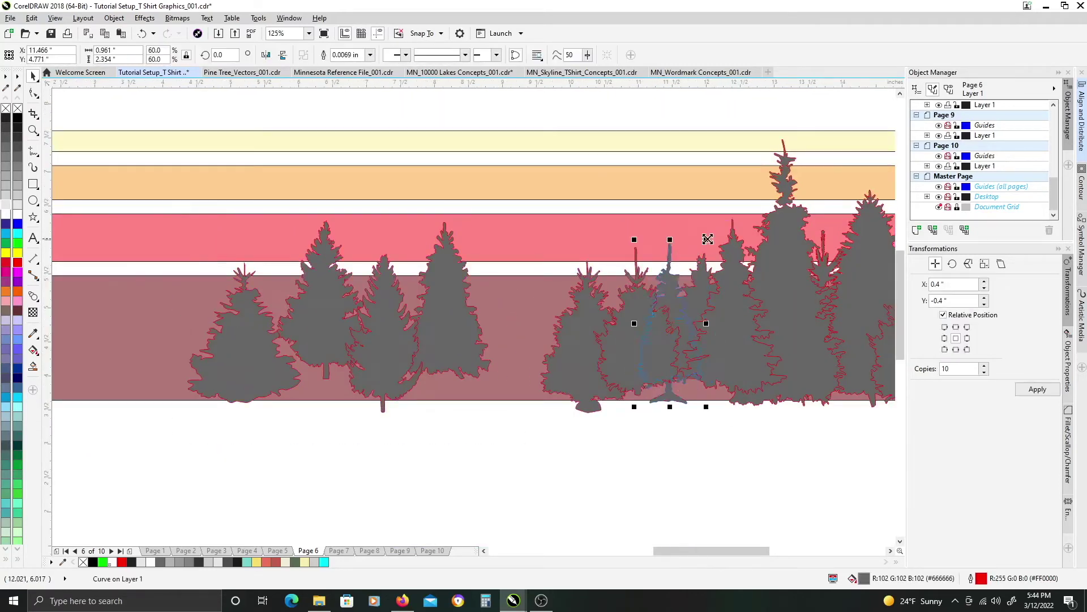
pyautogui.moveTo(708, 239); pyautogui.dragTo(715, 219)
# Step: Shift the cluster's leftmost tree and enlarge it so its base extends below the mauve bar
pyautogui.moveTo(587, 339); pyautogui.dragTo(573, 327)
pyautogui.moveTo(525, 402); pyautogui.dragTo(491, 439)
pyautogui.scroll(-1, 492, 338)
pyautogui.scroll(1, 606, 327)
pyautogui.scroll(-1, 667, 282)
pyautogui.scroll(1, 666, 288)
# Step: Swap trees along the line left of the tallest tree to vary their order and heights
pyautogui.click(669, 271)
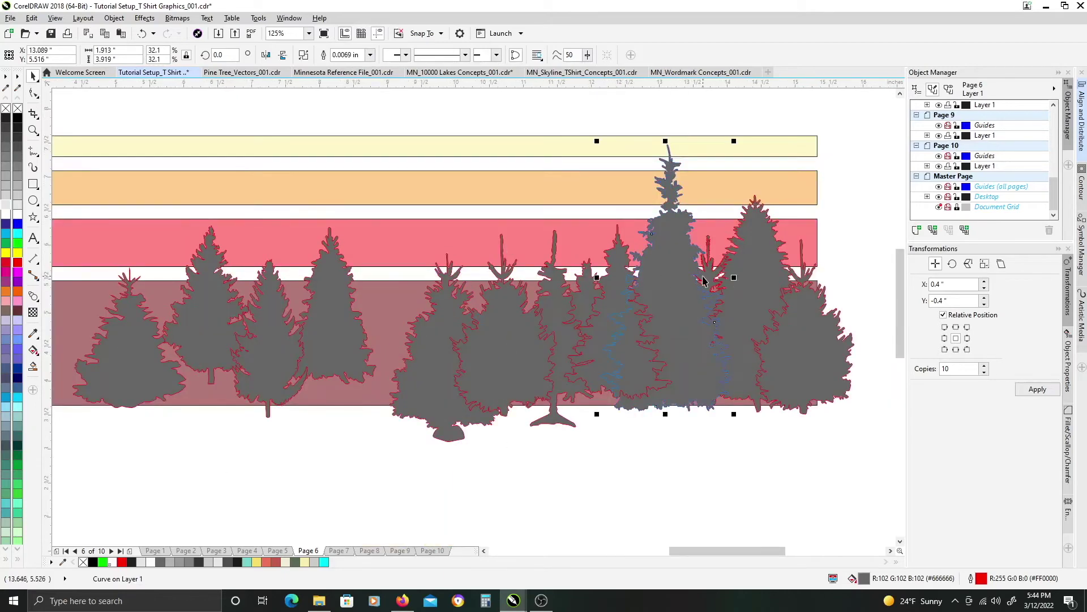
pyautogui.moveTo(703, 277); pyautogui.dragTo(711, 275)
pyautogui.moveTo(708, 261); pyautogui.dragTo(715, 260)
pyautogui.moveTo(621, 277); pyautogui.dragTo(392, 296)
pyautogui.moveTo(445, 304); pyautogui.dragTo(615, 286)
pyautogui.moveTo(587, 280); pyautogui.dragTo(437, 264)
pyautogui.moveTo(400, 296); pyautogui.dragTo(556, 250)
pyautogui.moveTo(488, 375); pyautogui.dragTo(470, 417)
pyautogui.moveTo(496, 301); pyautogui.dragTo(639, 315)
# Step: Resize and shift the trees in the middle of the line so that their silhouettes overlap
pyautogui.scroll(-1, 714, 271)
pyautogui.scroll(1, 575, 270)
pyautogui.moveTo(580, 403); pyautogui.dragTo(560, 446)
pyautogui.moveTo(617, 316); pyautogui.dragTo(616, 311)
pyautogui.moveTo(580, 337); pyautogui.dragTo(546, 350)
pyautogui.moveTo(485, 443); pyautogui.dragTo(500, 426)
# Step: Extend the line leftward with the remaining trees, scaling the slender pointed one to about 1.26 by 2.59 inches
pyautogui.hscroll(-1, 499, 391)
pyautogui.moveTo(494, 354); pyautogui.dragTo(399, 381)
pyautogui.moveTo(467, 340); pyautogui.dragTo(265, 329)
pyautogui.moveTo(410, 314); pyautogui.dragTo(552, 335)
pyautogui.moveTo(510, 408); pyautogui.dragTo(479, 452)
pyautogui.moveTo(283, 335); pyautogui.dragTo(512, 370)
pyautogui.moveTo(454, 448); pyautogui.dragTo(445, 463)
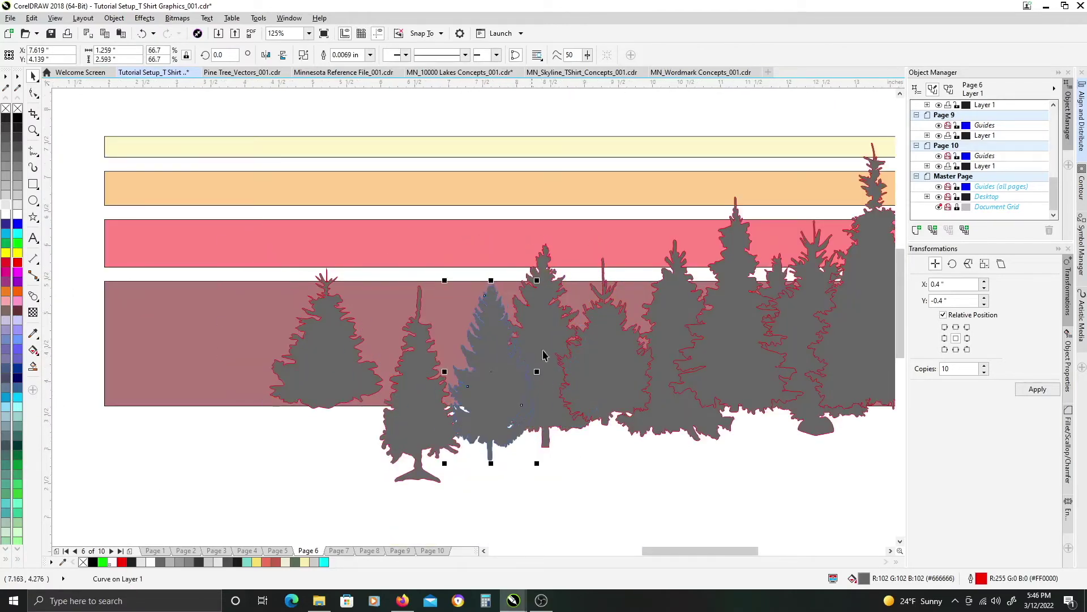
# Step: Tuck the broad tree against the line's left side, and move the narrow tree to the mauve bar's left end and shrink it
pyautogui.scroll(-1, 618, 353)
pyautogui.scroll(1, 813, 344)
pyautogui.click(607, 317)
pyautogui.scroll(-1, 607, 318)
pyautogui.scroll(1, 397, 335)
pyautogui.moveTo(338, 336); pyautogui.dragTo(453, 369)
pyautogui.moveTo(431, 390); pyautogui.dragTo(156, 406)
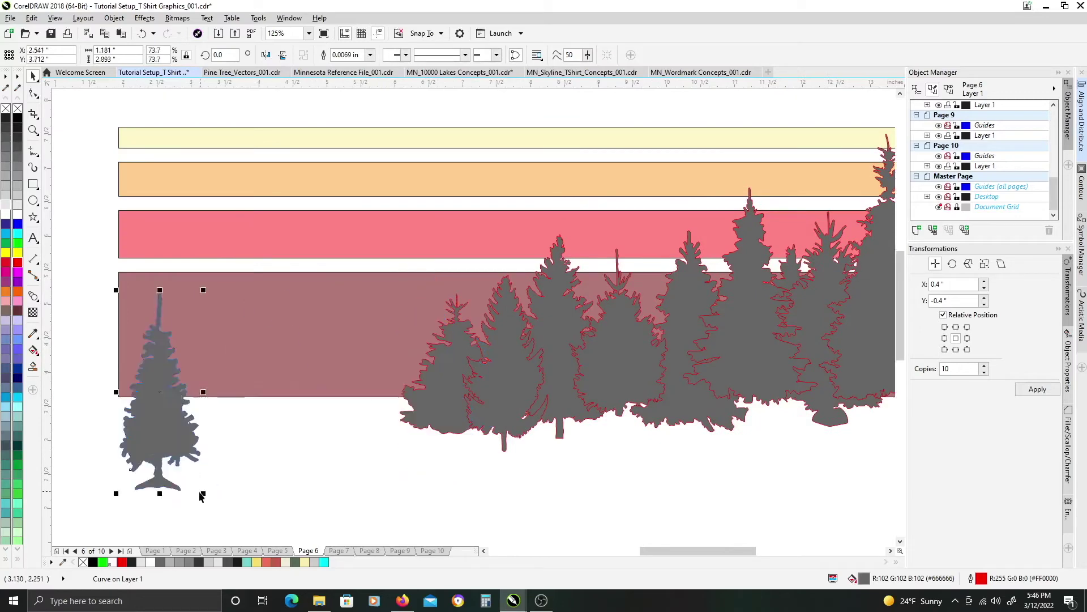
pyautogui.moveTo(202, 493); pyautogui.dragTo(183, 460)
# Step: Extend the line leftward with two tree copies, one about 1.43 by 2.41 inches and the other about 1.26 by 2.59 inches
pyautogui.hscroll(1, 655, 318)
pyautogui.hscroll(2, 691, 316)
pyautogui.hscroll(-2, 692, 316)
pyautogui.moveTo(610, 298); pyautogui.dragTo(312, 356)
pyautogui.rightClick(313, 356)
pyautogui.moveTo(372, 488); pyautogui.dragTo(361, 463)
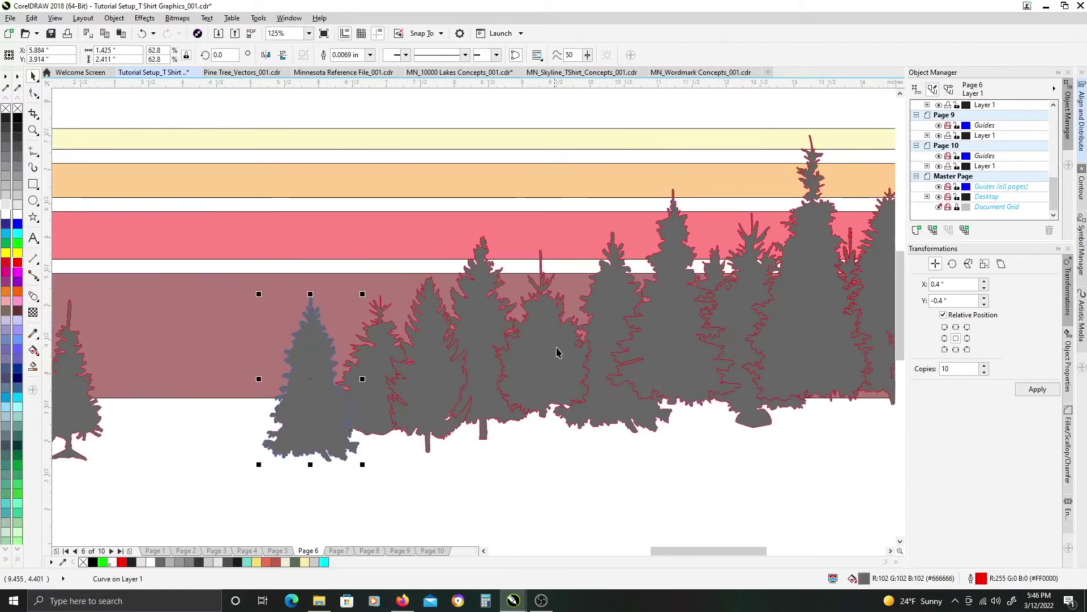
pyautogui.click(476, 309)
pyautogui.moveTo(426, 334); pyautogui.dragTo(260, 376)
pyautogui.rightClick(259, 376)
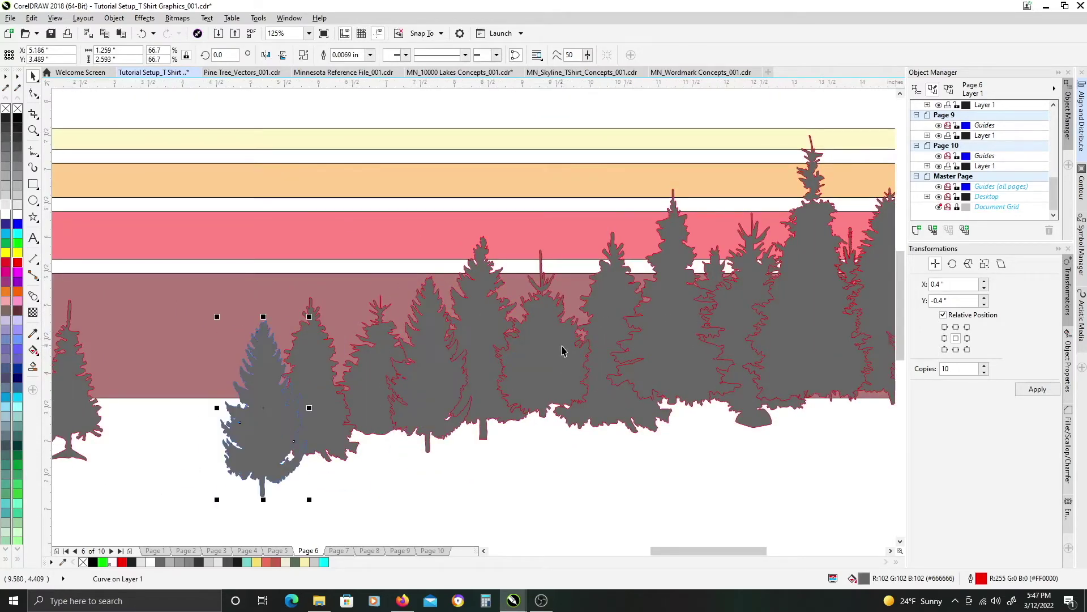
# Step: Fill the remaining gap at the mauve bar's left end with copies of trees from farther along the line
pyautogui.hscroll(2, 561, 351)
pyautogui.moveTo(777, 306); pyautogui.dragTo(139, 400)
pyautogui.rightClick(140, 400)
pyautogui.hscroll(-4, 385, 388)
pyautogui.moveTo(571, 331); pyautogui.dragTo(246, 391)
pyautogui.moveTo(702, 284)
pyautogui.mouseDown()
pyautogui.moveTo(284, 363)
pyautogui.moveTo(95, 359)
pyautogui.mouseUp()
# Step: Draw a wide rectangle over the tree bases below the mauve bar and fill it with white
pyautogui.scroll(-1, 434, 313)
pyautogui.press('F6')
pyautogui.moveTo(291, 357); pyautogui.dragTo(822, 442)
pyautogui.click(17, 214)
# Step: Adjust the trees in the left half of the line one by one against the white rectangle's upper edge
pyautogui.scroll(1, 682, 287)
pyautogui.click(488, 371)
pyautogui.scroll(-1, 488, 371)
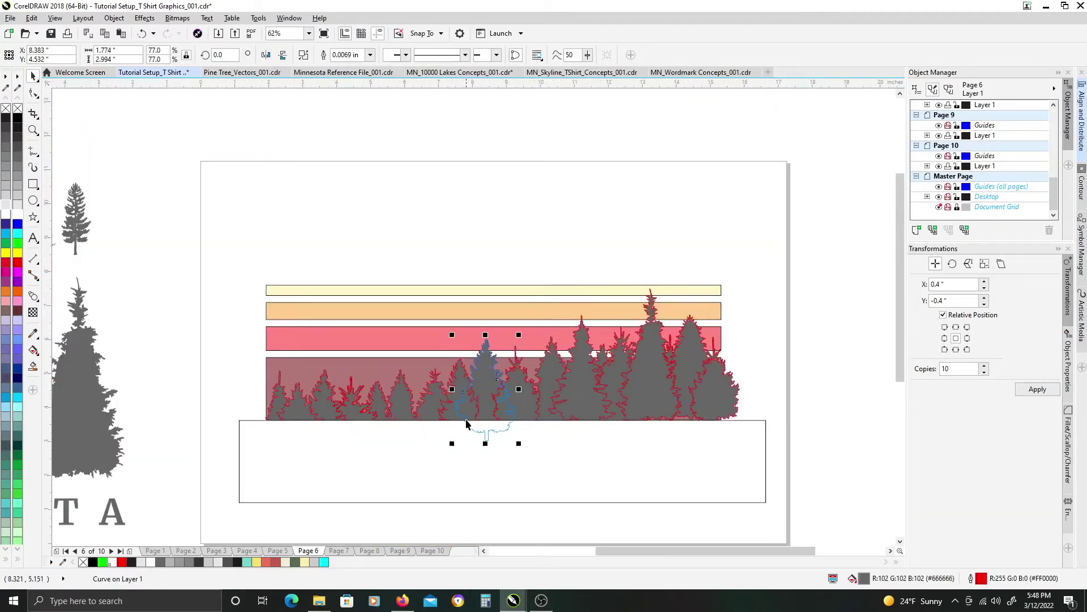
pyautogui.click(483, 373)
pyautogui.scroll(1, 277, 417)
pyautogui.click(274, 403)
pyautogui.click(311, 397)
pyautogui.click(365, 385)
pyautogui.click(430, 391)
pyautogui.click(475, 380)
pyautogui.click(528, 367)
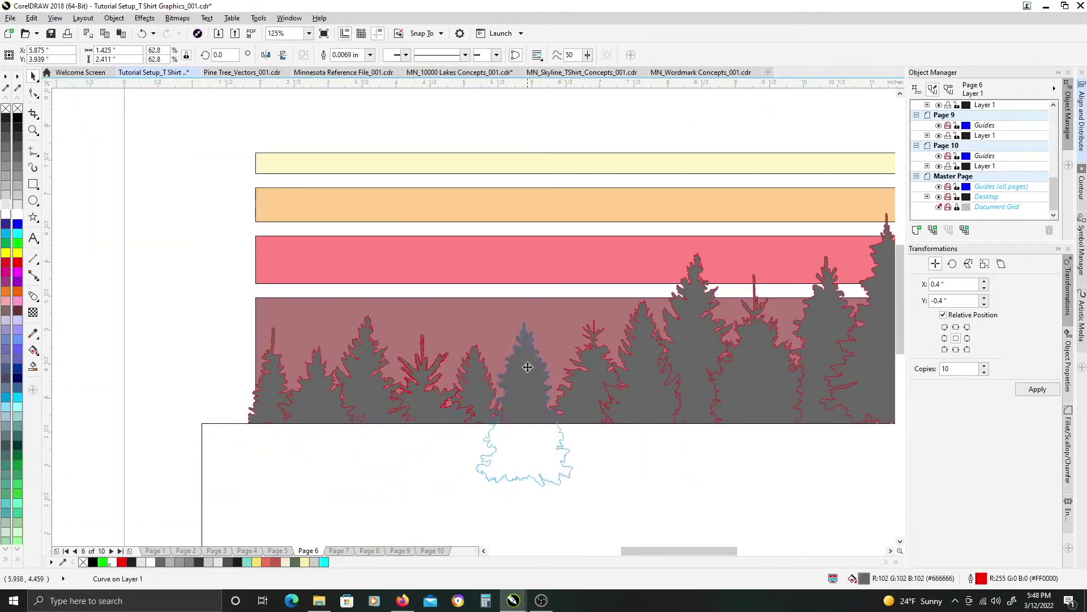
pyautogui.click(600, 369)
# Step: Fine-tune the positions and sizes of the trees in the right half of the line above the white rectangle
pyautogui.scroll(-1, 607, 369)
pyautogui.scroll(1, 891, 360)
pyautogui.click(364, 347)
pyautogui.scroll(-1, 420, 347)
pyautogui.scroll(1, 553, 312)
pyautogui.click(552, 334)
pyautogui.click(652, 334)
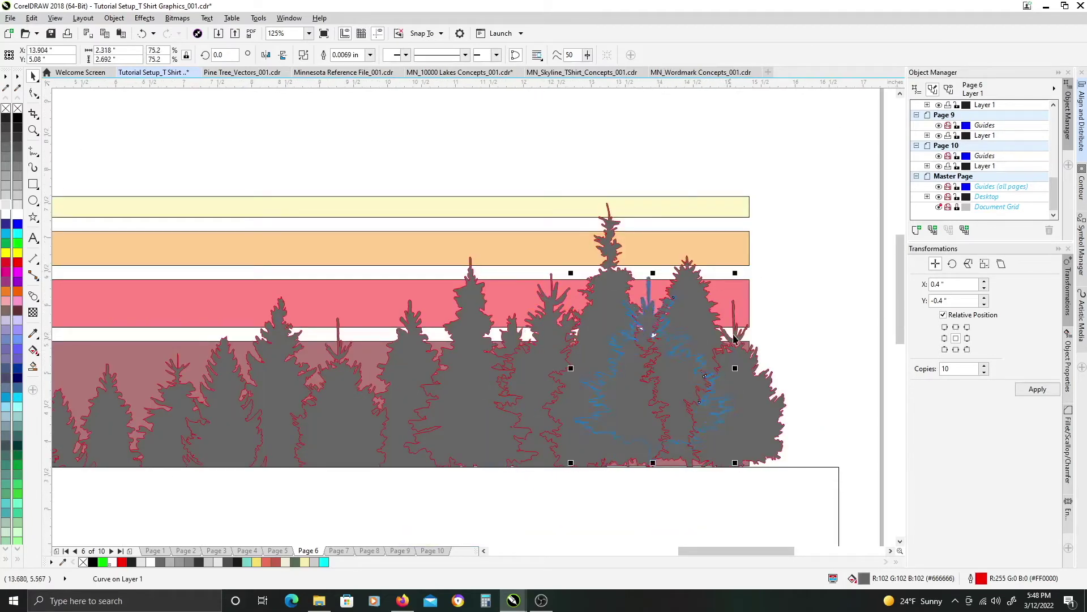
pyautogui.click(734, 338)
pyautogui.click(699, 313)
pyautogui.click(601, 356)
pyautogui.scroll(-1, 637, 339)
pyautogui.scroll(1, 515, 339)
pyautogui.click(504, 340)
pyautogui.moveTo(418, 262); pyautogui.dragTo(412, 255)
# Step: Reposition the small trees in the left part of the line to close the gaps over the mauve bar
pyautogui.scroll(-1, 483, 357)
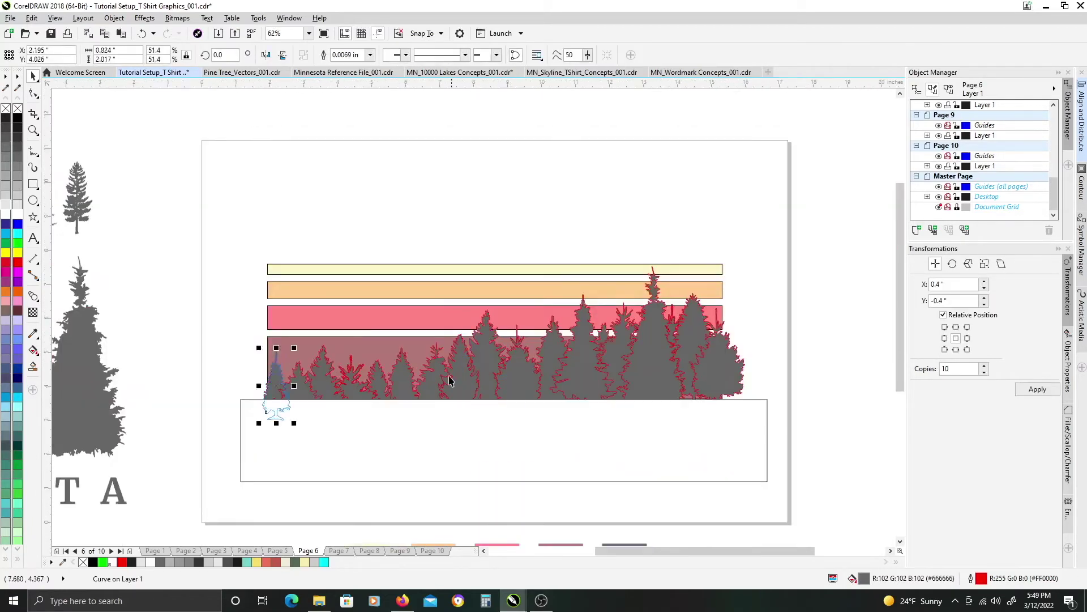
pyautogui.scroll(2, 296, 391)
pyautogui.moveTo(450, 380); pyautogui.dragTo(474, 366)
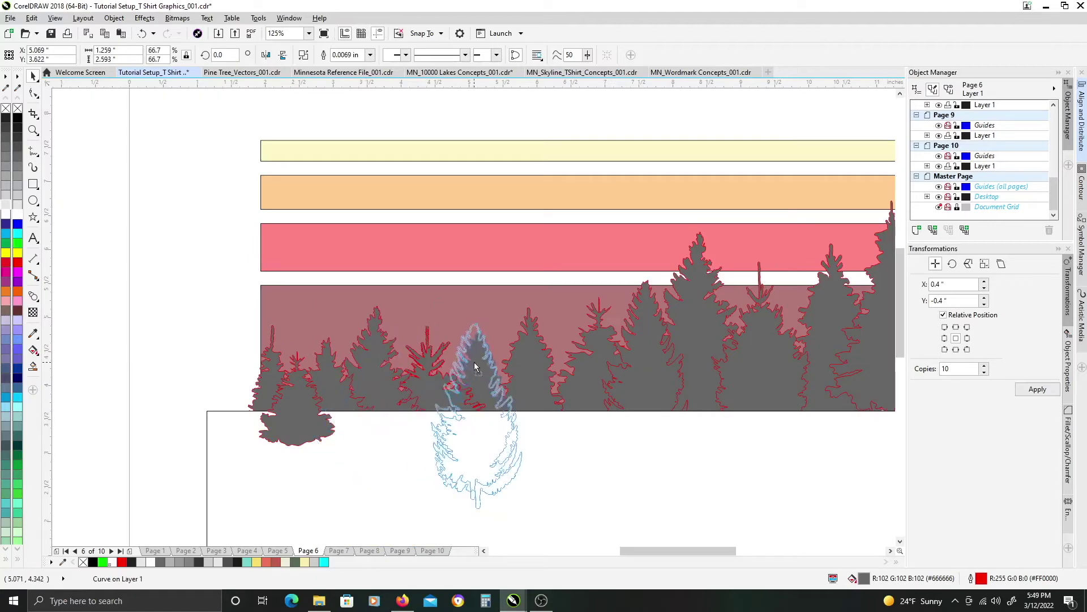
pyautogui.scroll(-1, 315, 322)
pyautogui.scroll(1, 432, 335)
pyautogui.moveTo(413, 343); pyautogui.dragTo(389, 334)
pyautogui.press('Escape')
# Step: Delete the white rectangle that covers the tree bases
pyautogui.scroll(-1, 406, 390)
pyautogui.scroll(-1, 594, 356)
pyautogui.scroll(1, 626, 354)
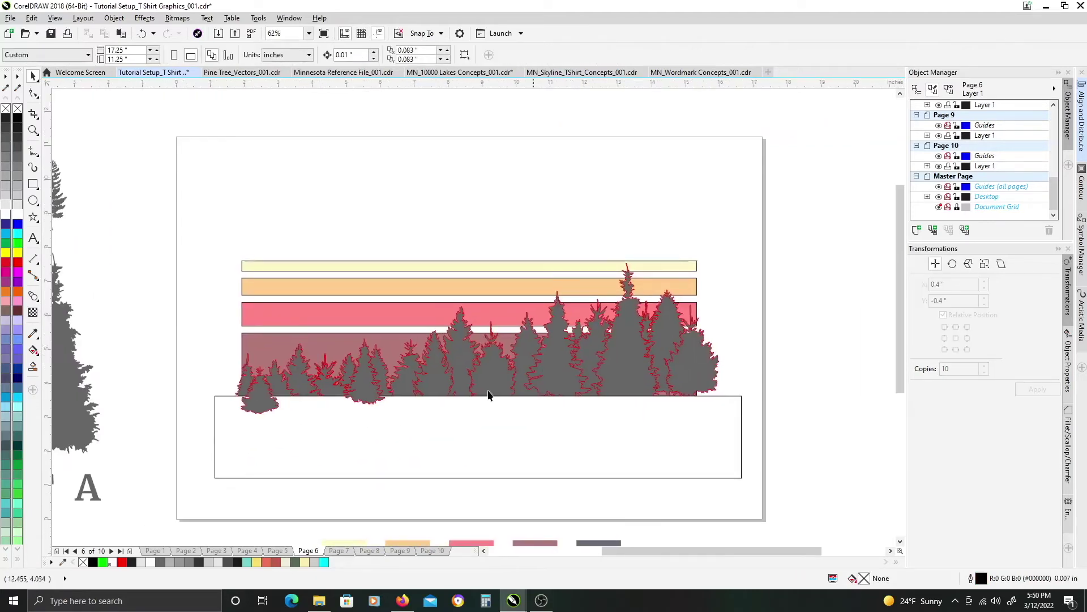
pyautogui.click(294, 412)
pyautogui.press('Delete')
pyautogui.scroll(1, 693, 397)
pyautogui.click(644, 401)
pyautogui.click(618, 357)
pyautogui.scroll(-1, 806, 337)
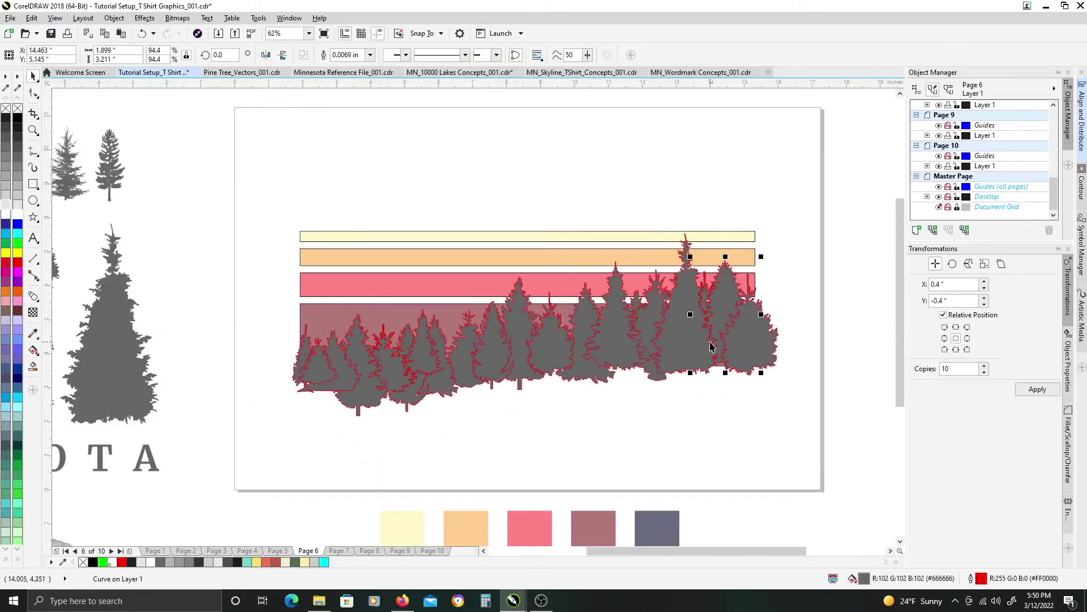
pyautogui.click(742, 414)
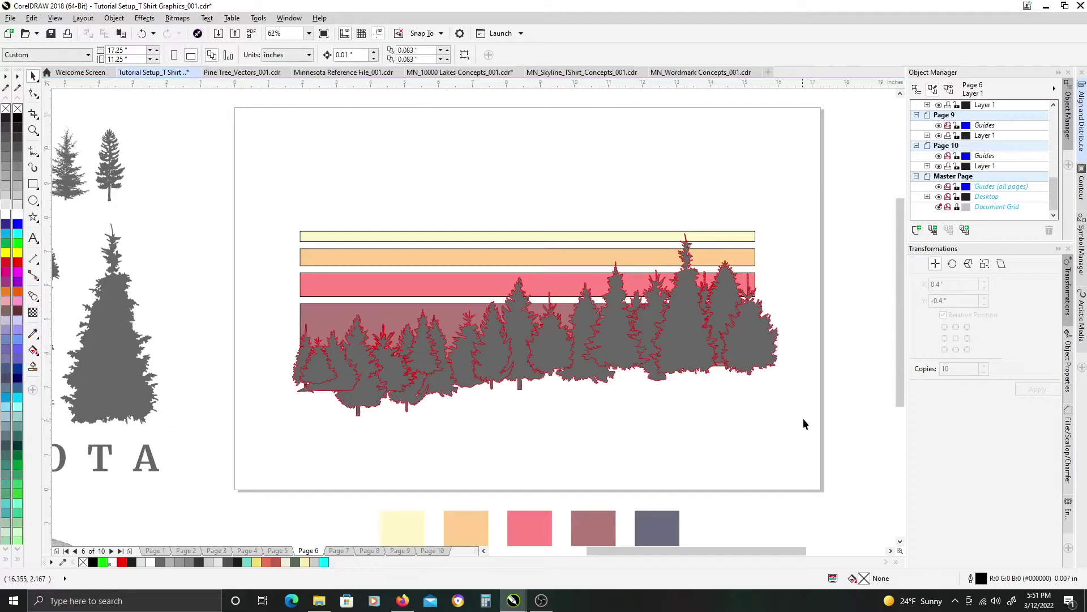
# Step: Group all the trees in the line and remove their red outline
pyautogui.moveTo(492, 261); pyautogui.dragTo(445, 203)
pyautogui.moveTo(252, 440); pyautogui.dragTo(495, 274)
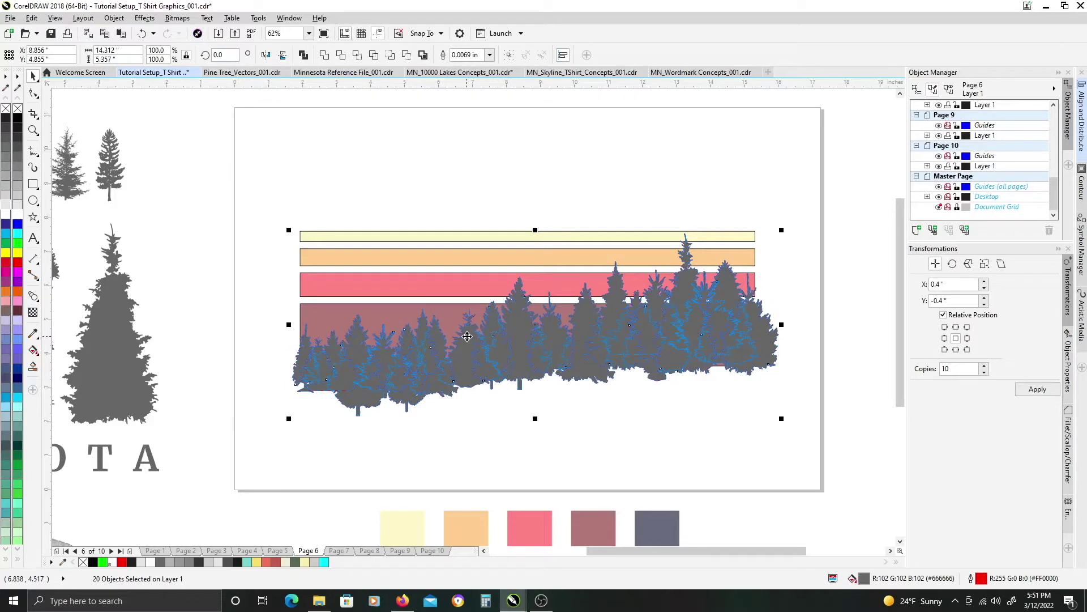
pyautogui.hotkey('ctrl', 'g')
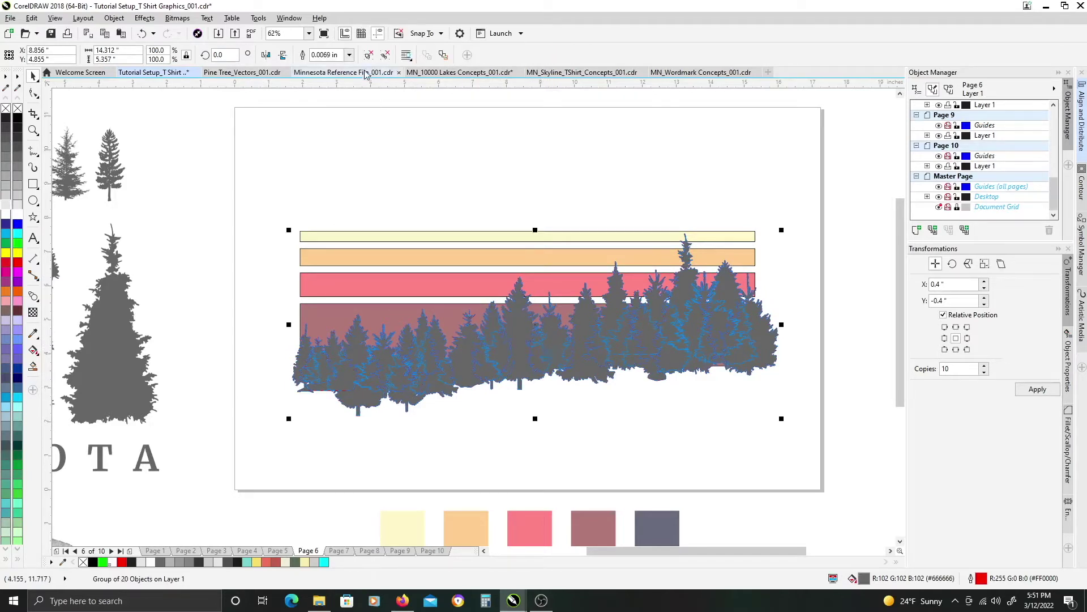
pyautogui.click(389, 190)
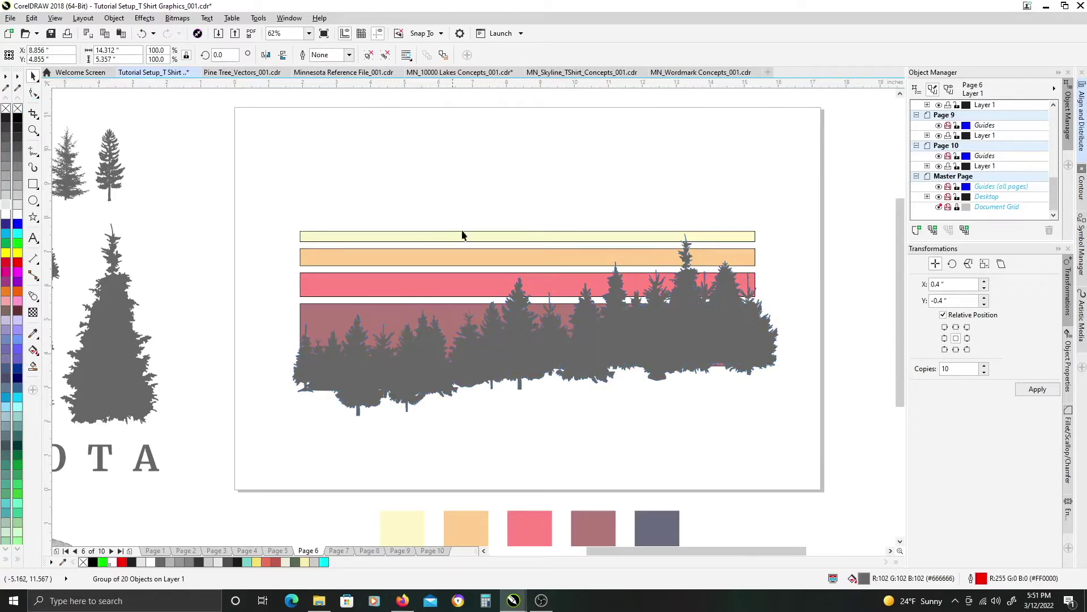
pyautogui.moveTo(600, 363); pyautogui.dragTo(576, 315)
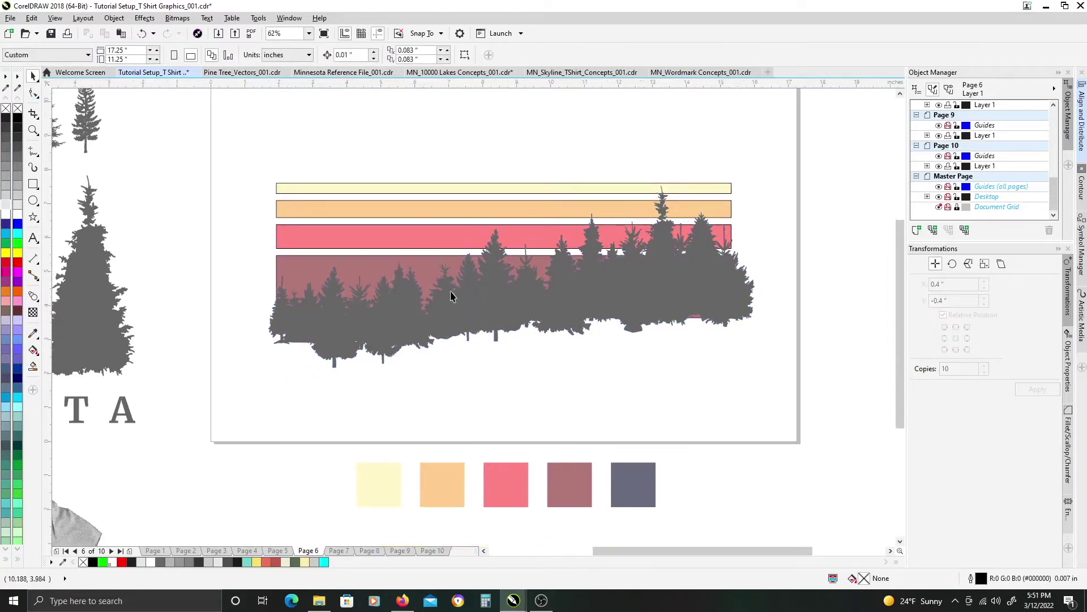
pyautogui.click(418, 267)
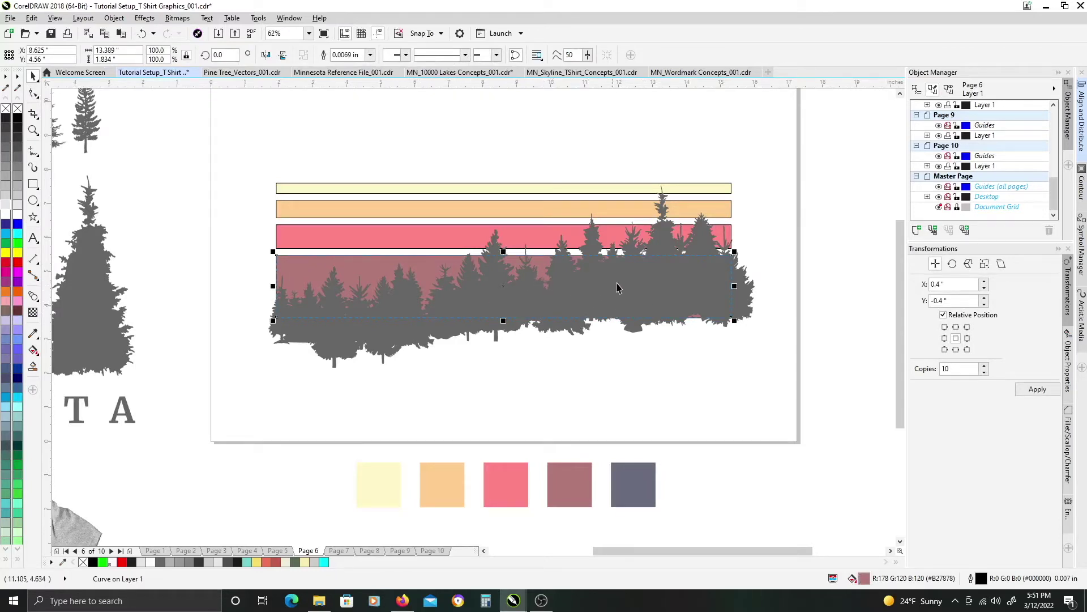
pyautogui.click(670, 282)
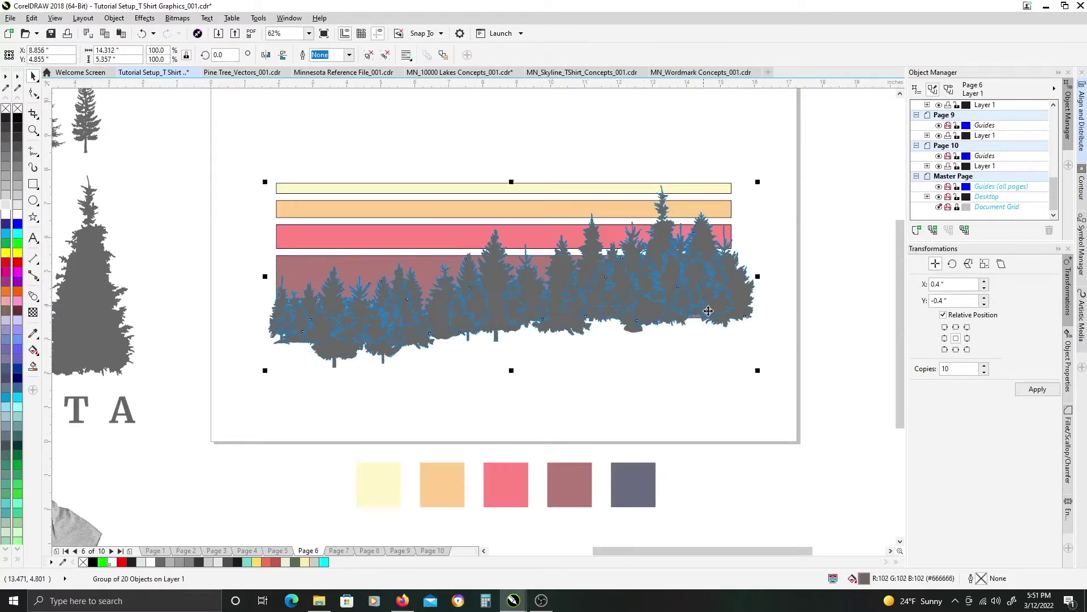
pyautogui.click(381, 269)
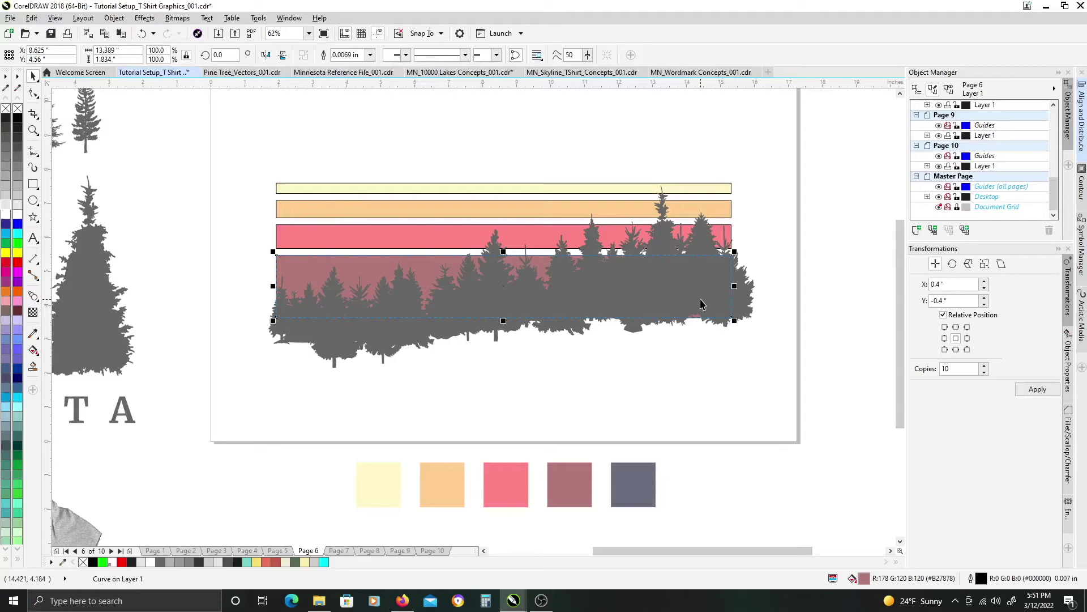
# Step: Draw a rectangle about 8.9 by 1.52 inches across the bases of the right-hand trees and fill it light gray (#E6E6E6)
pyautogui.click(33, 184)
pyautogui.moveTo(772, 357); pyautogui.dragTo(469, 305)
pyautogui.scroll(2, 694, 324)
pyautogui.scroll(2, 694, 324)
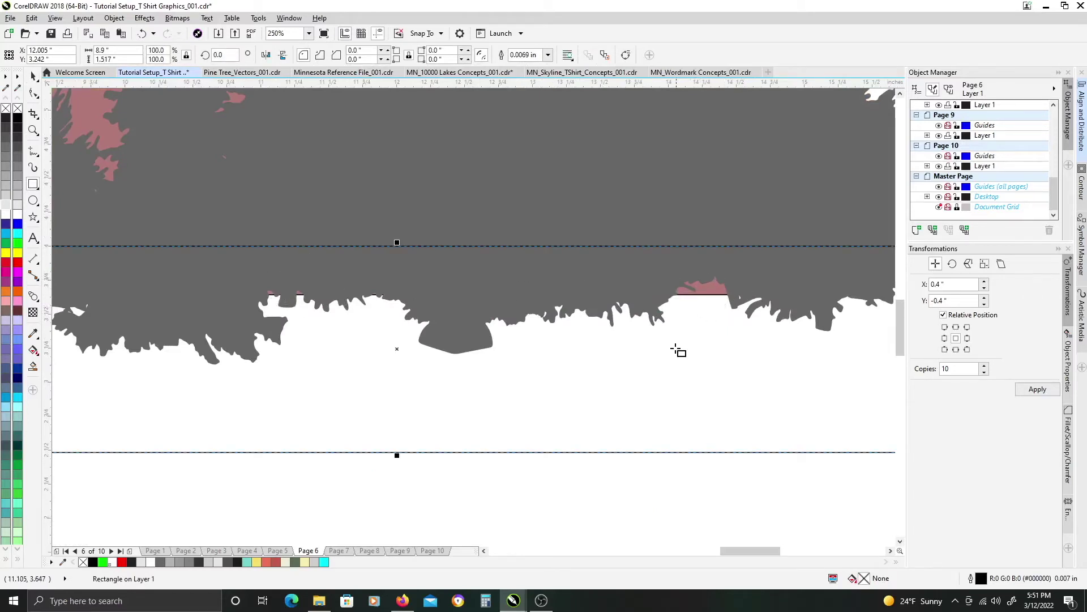
pyautogui.scroll(-4, 679, 351)
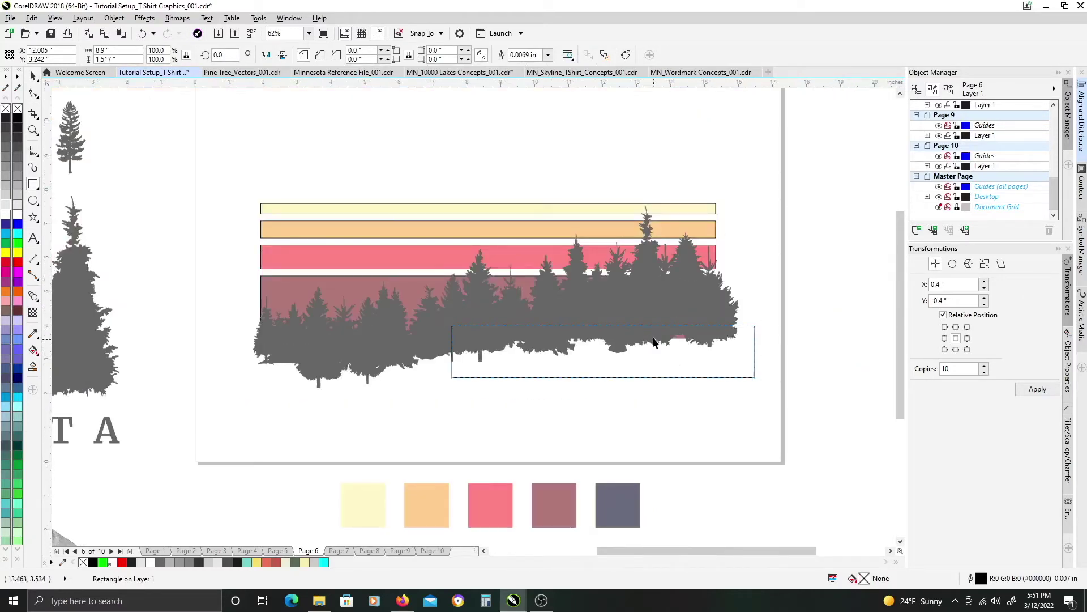
pyautogui.press('space')
pyautogui.click(18, 201)
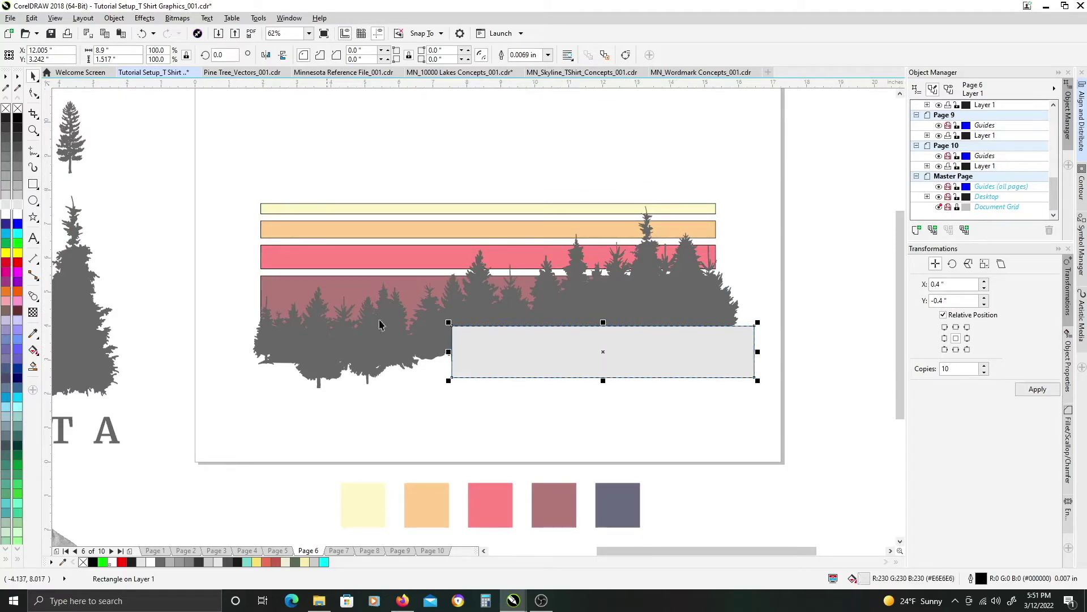
# Step: Weld the gray rectangle and the tree group into one shape
pyautogui.click(601, 315)
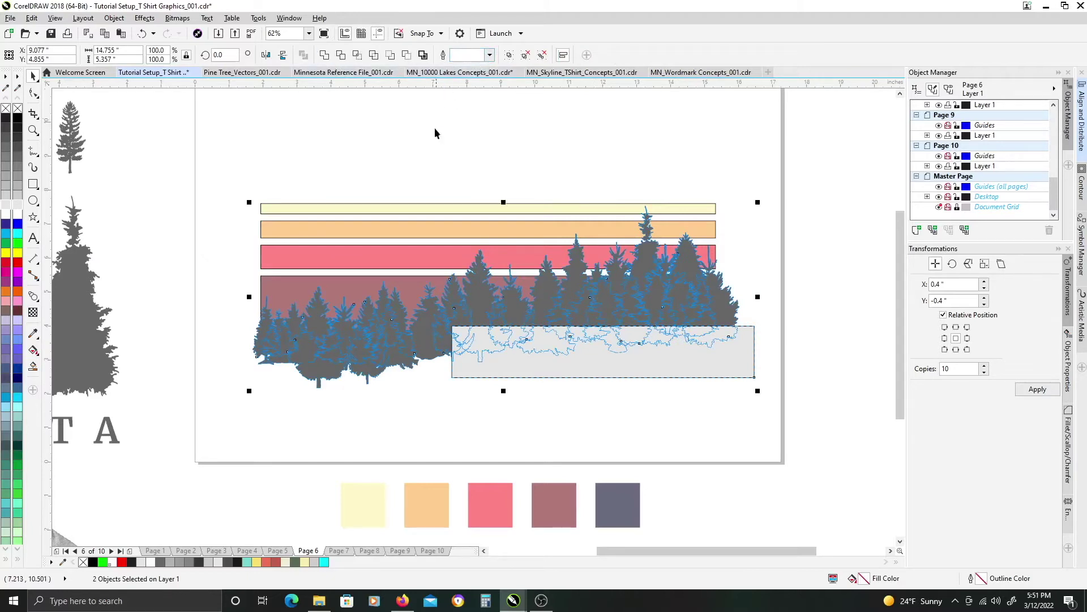
pyautogui.scroll(2, 452, 277)
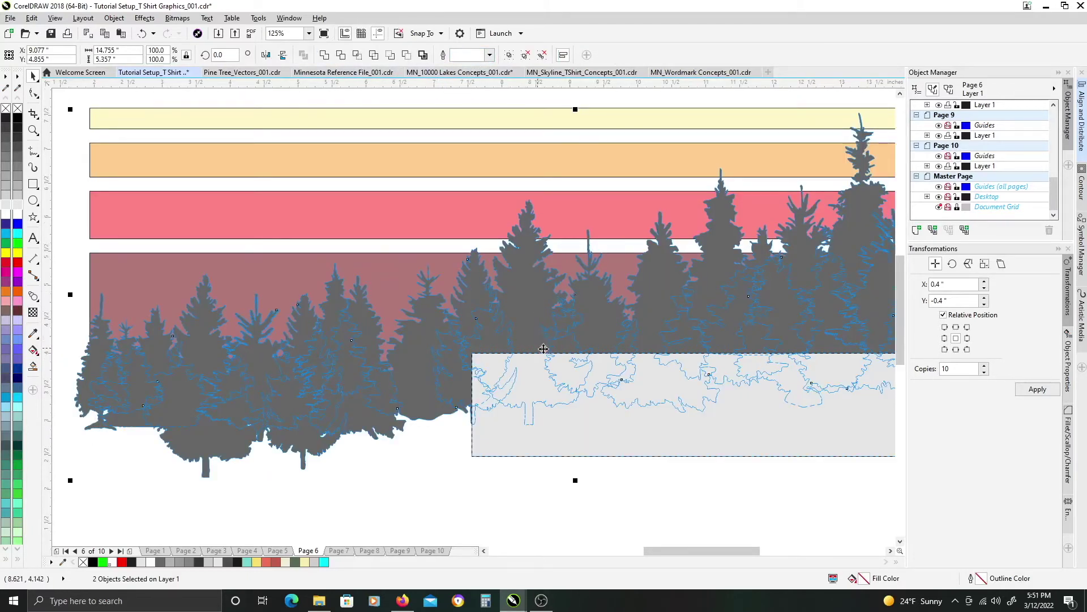
pyautogui.scroll(-2, 544, 348)
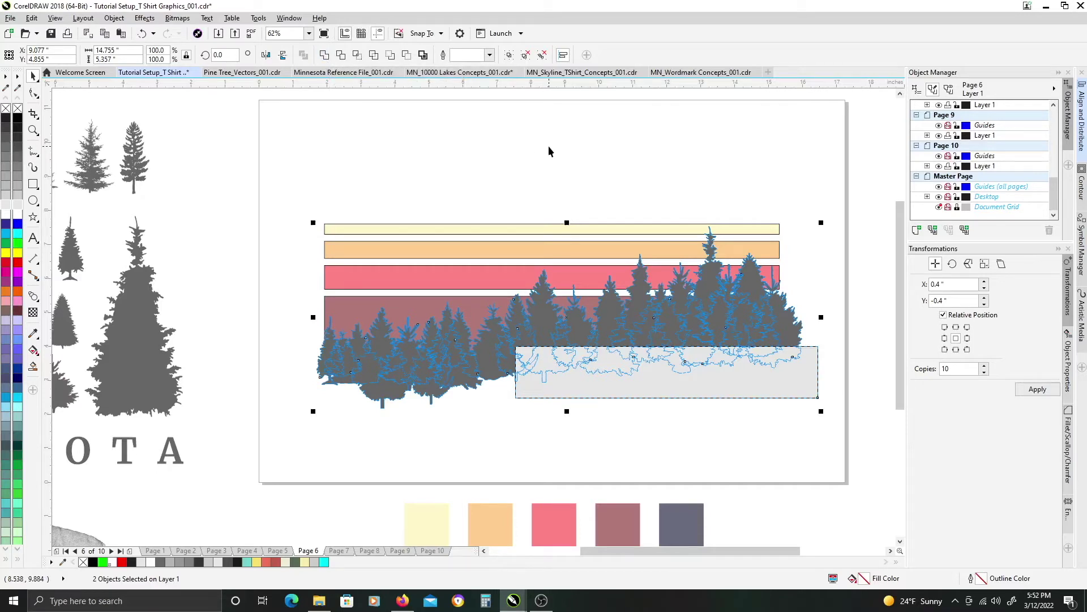
pyautogui.click(324, 56)
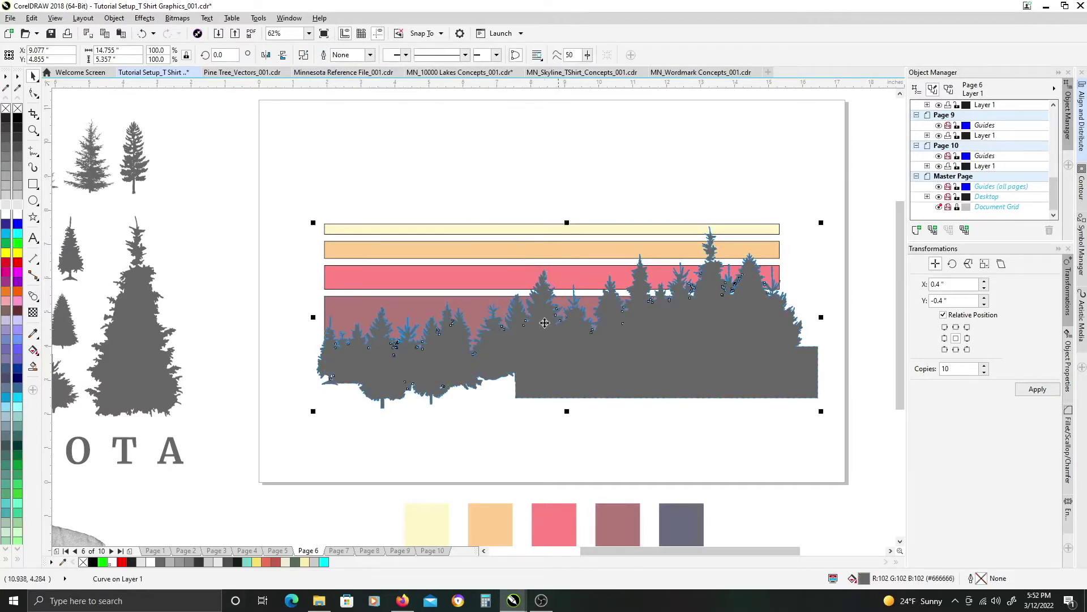
pyautogui.click(412, 196)
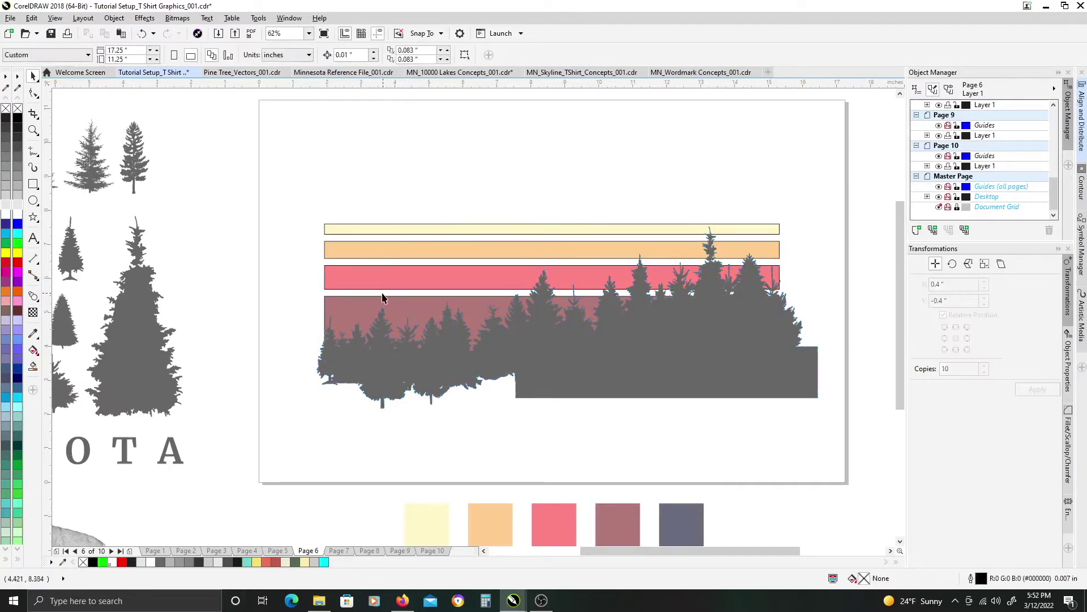
# Step: Stretch a copy of the mauve bar upward over the other bars and treetops to about 13.39 by 5.59 inches
pyautogui.click(386, 307)
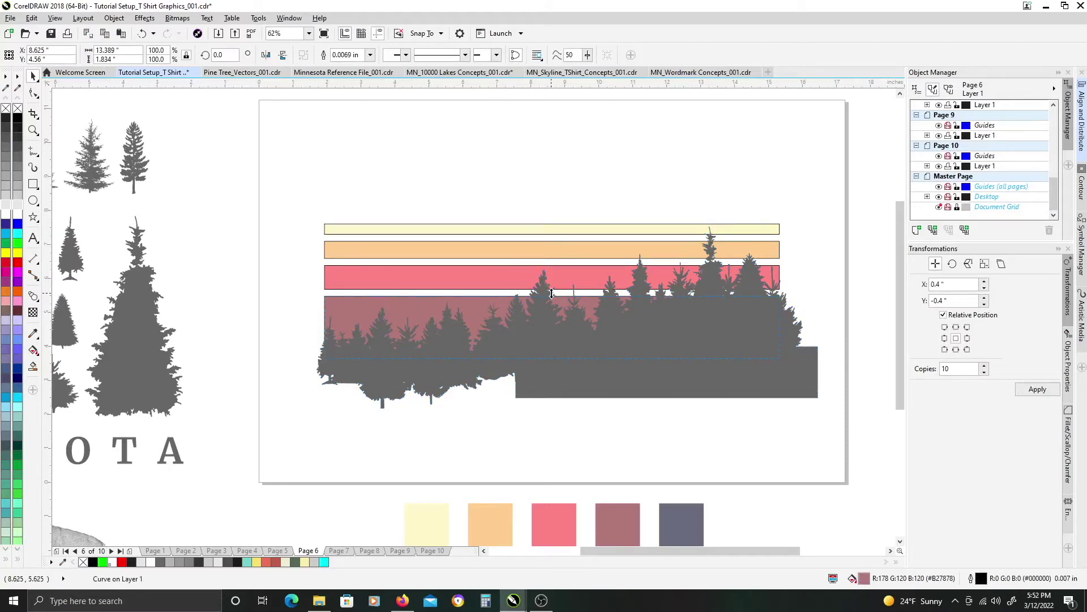
pyautogui.moveTo(552, 293); pyautogui.dragTo(485, 169)
pyautogui.rightClick(552, 177)
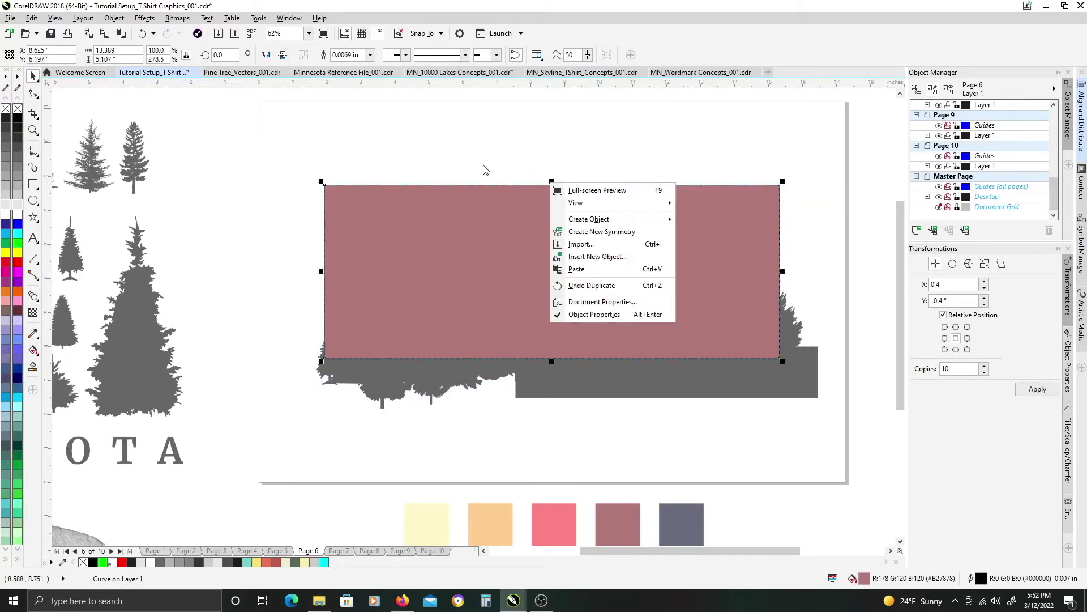
pyautogui.click(503, 161)
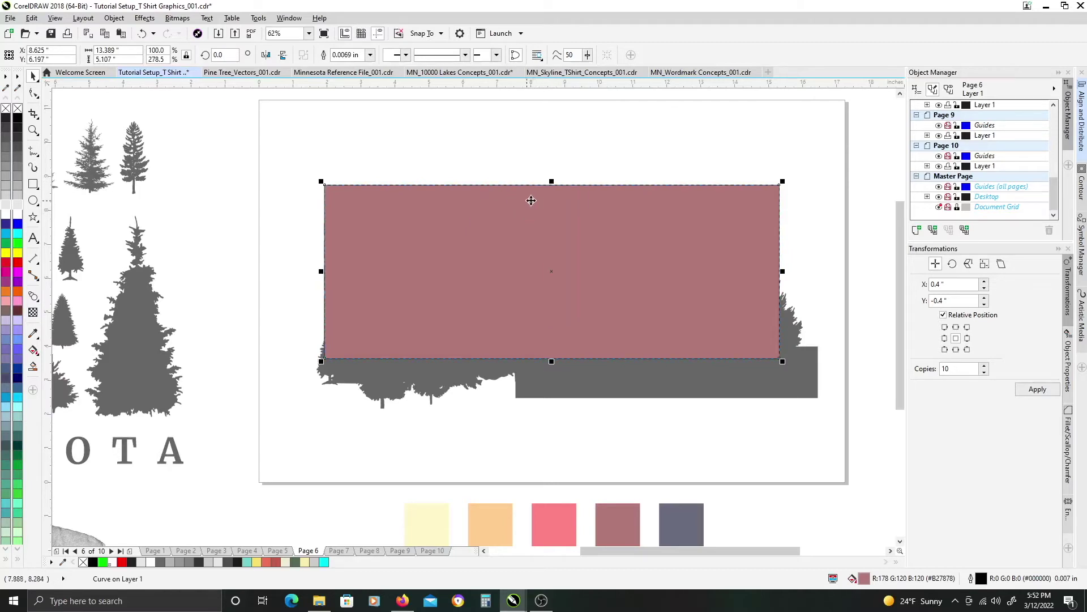
pyautogui.moveTo(552, 181); pyautogui.dragTo(525, 165)
pyautogui.hscroll(2, 641, 214)
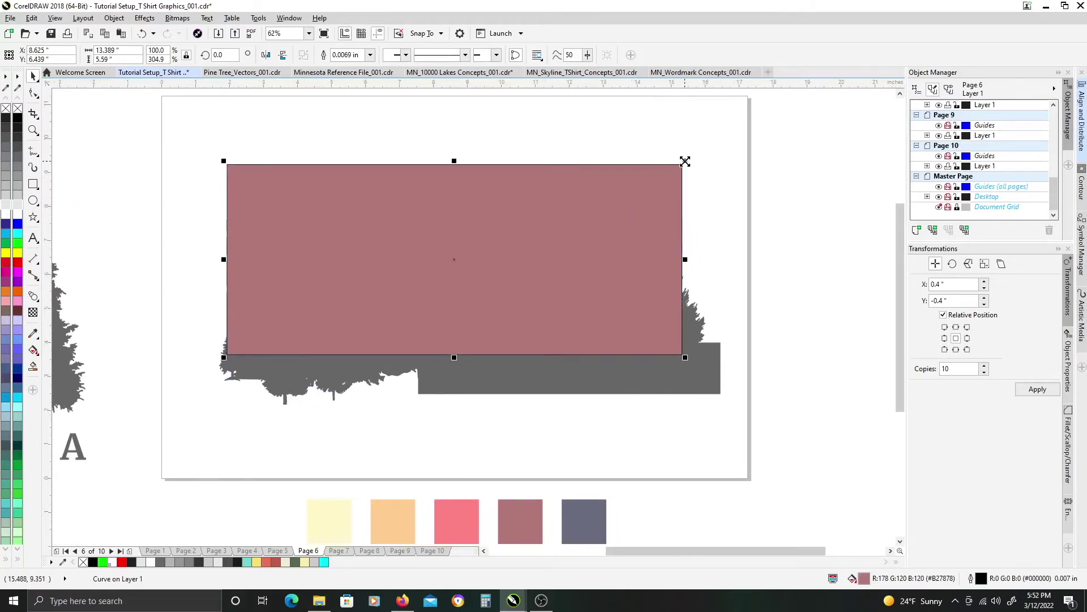
# Step: Enlarge a copy of the mauve rectangle to about 20.8 by 8.7 inches behind the original and combine both into a hollow frame
pyautogui.moveTo(686, 161); pyautogui.dragTo(810, 117)
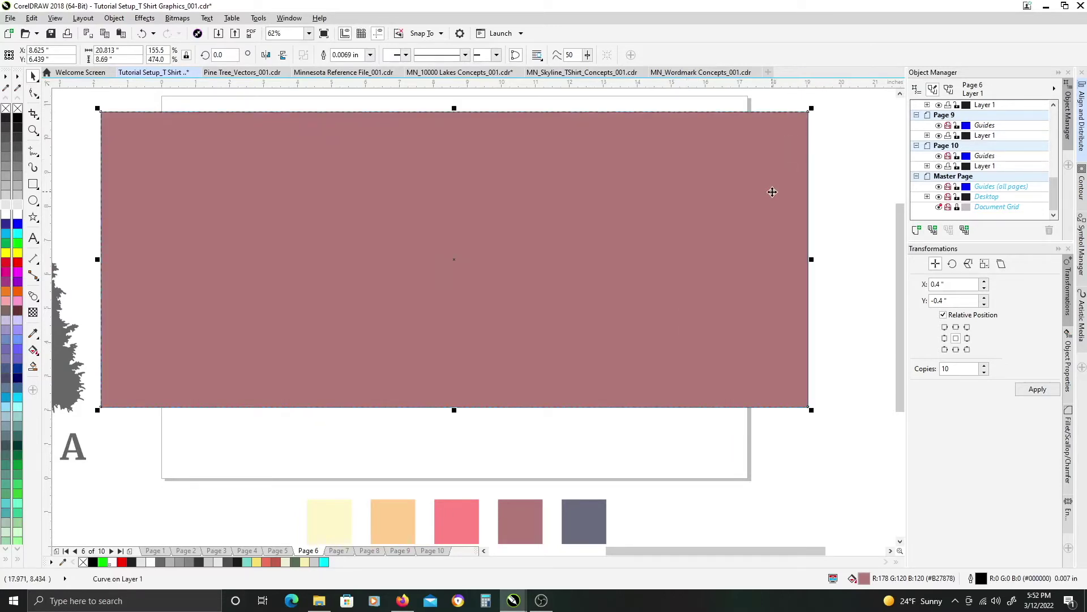
pyautogui.hotkey('shift', 'pagedown')
pyautogui.moveTo(737, 203); pyautogui.dragTo(741, 208)
pyautogui.keyDown('shift'); pyautogui.click(508, 184); pyautogui.keyUp('shift')
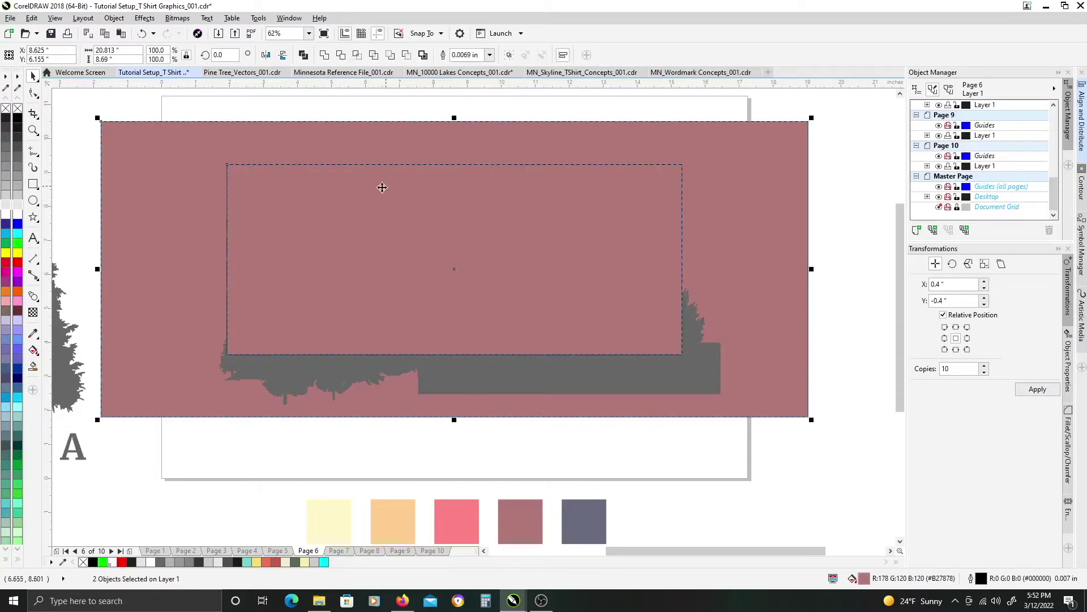
pyautogui.click(304, 55)
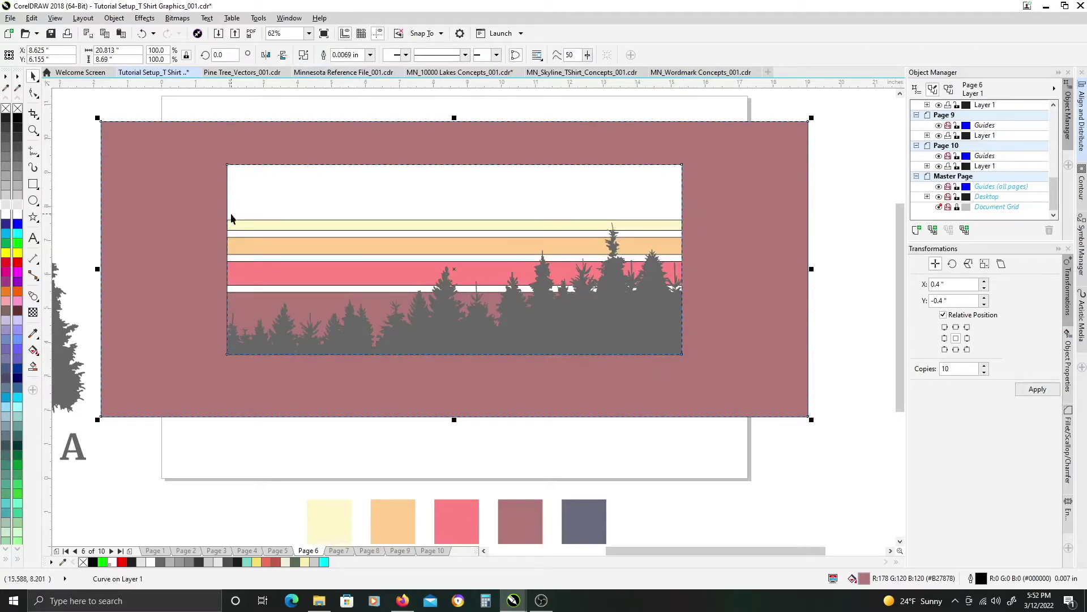
# Step: Trim the tree silhouette with the mauve frame to the edges of the bars and delete the frame
pyautogui.keyDown('shift'); pyautogui.click(634, 321); pyautogui.keyUp('shift')
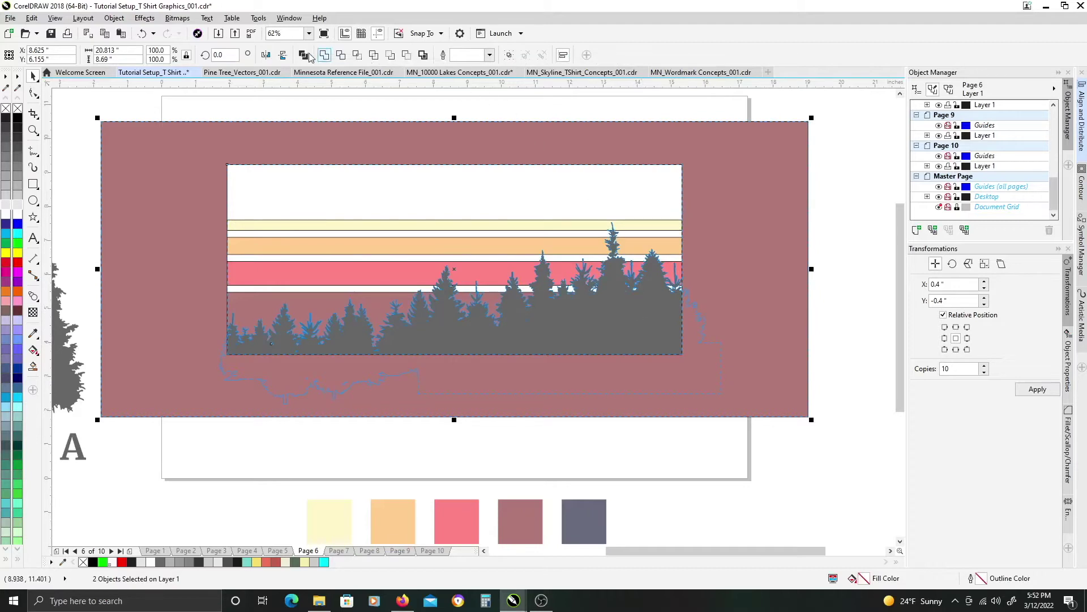
pyautogui.click(340, 55)
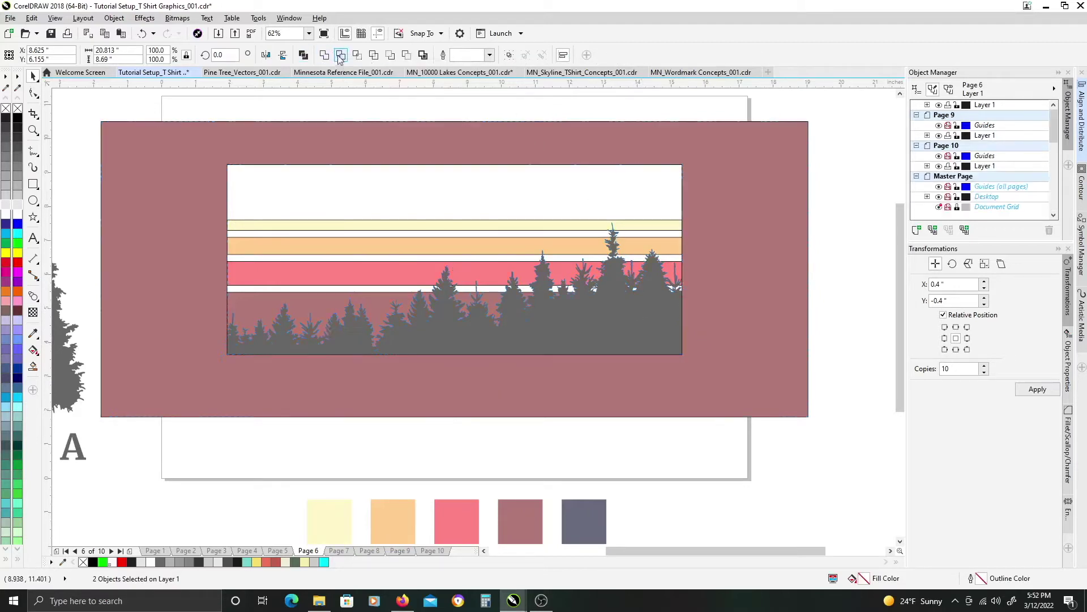
pyautogui.click(724, 198)
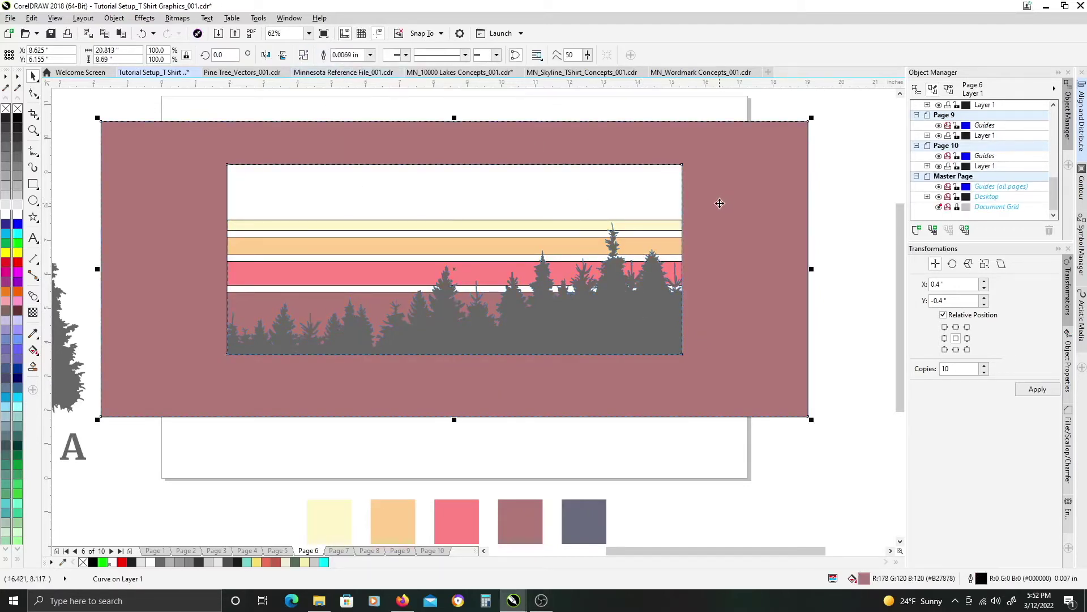
pyautogui.press('Delete')
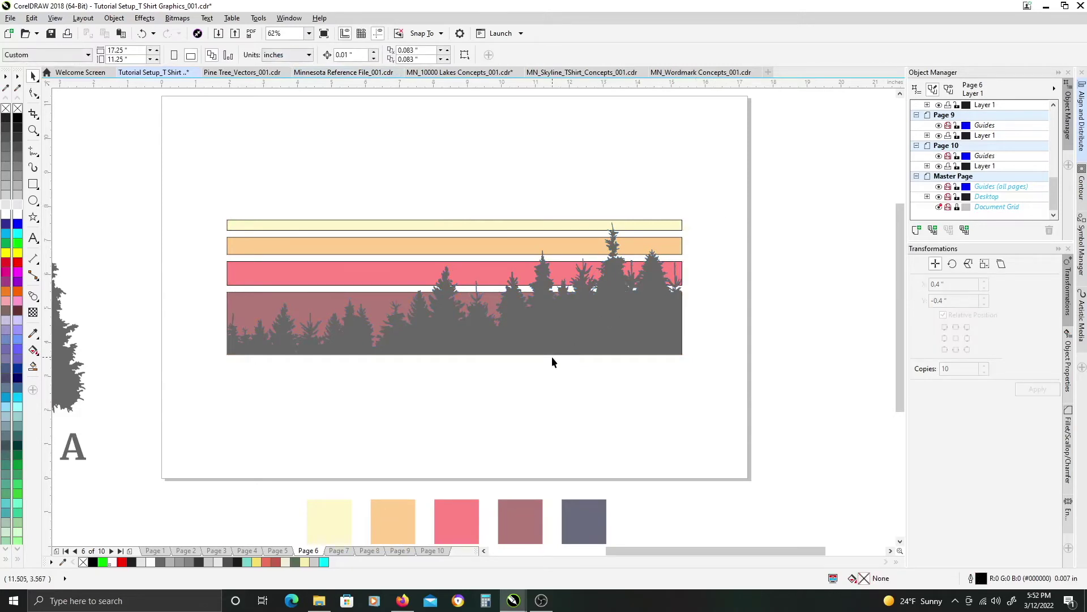
# Step: Remove the outlines from all four sunset bars and the tree silhouette
pyautogui.click(564, 318)
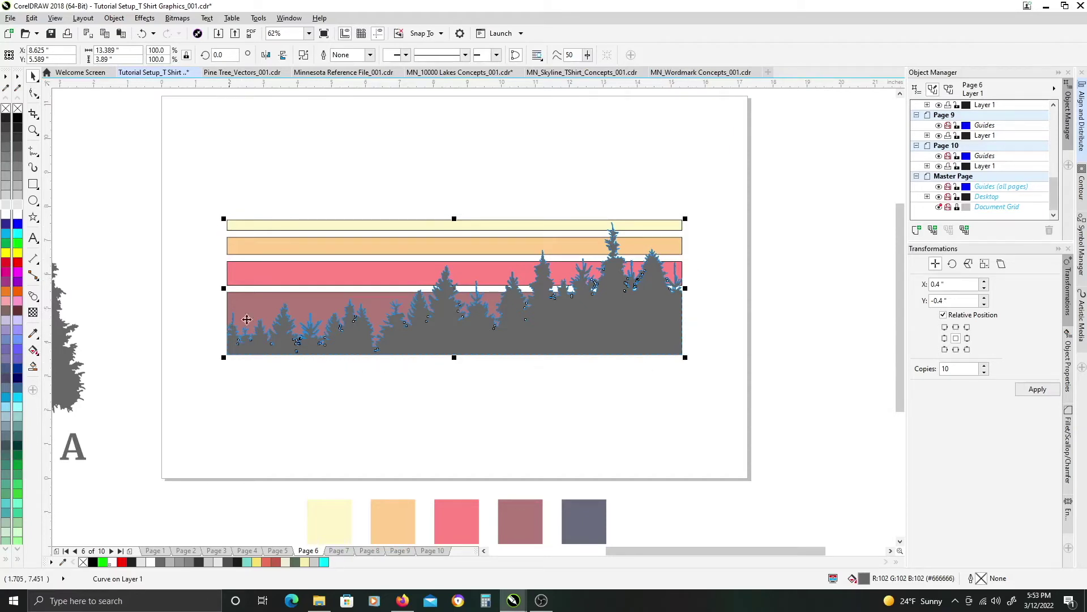
pyautogui.click(749, 249)
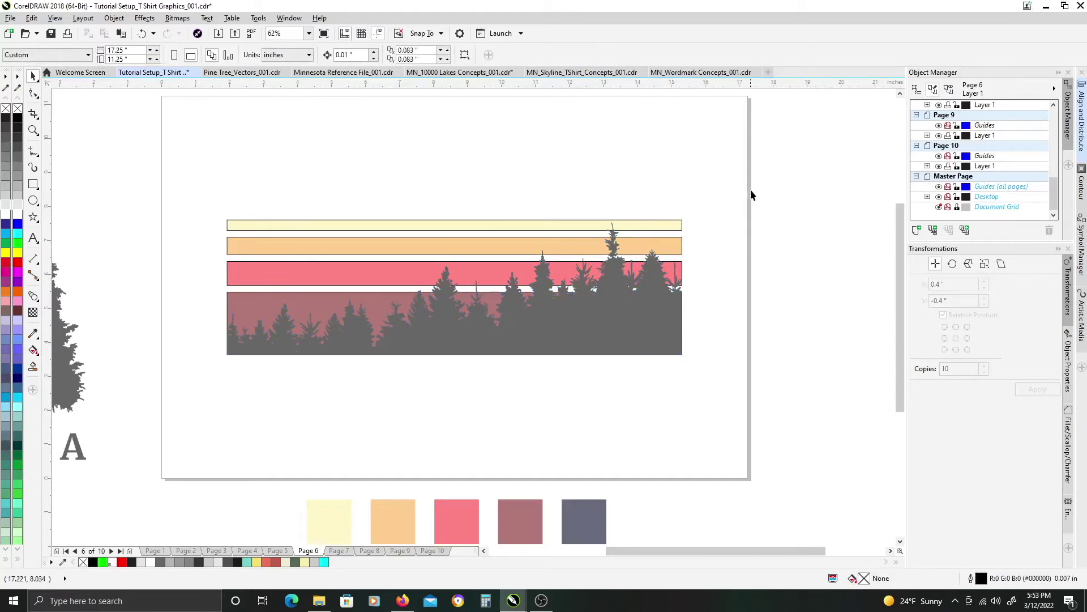
pyautogui.moveTo(753, 194); pyautogui.dragTo(189, 371)
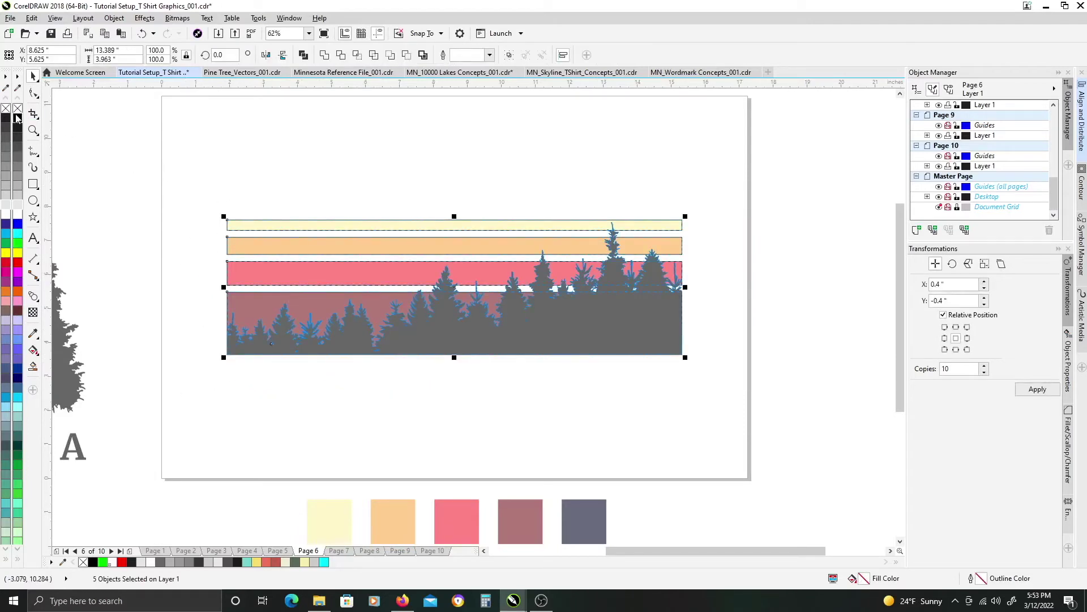
pyautogui.click(302, 175)
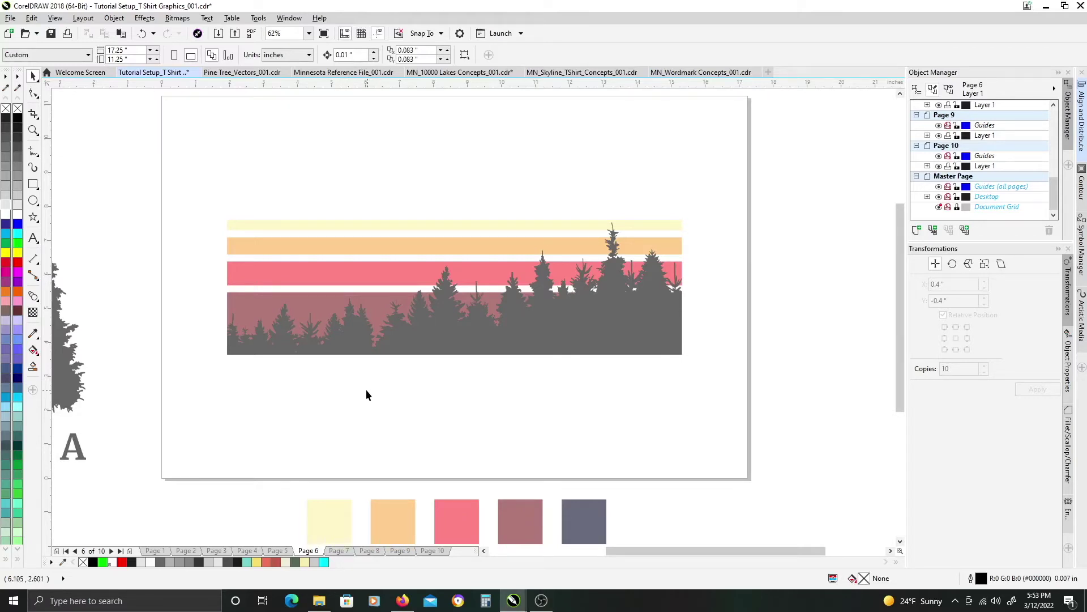
# Step: Place a copy of the MINNESOTA text below the graphic and center it horizontally on the bottom bar
pyautogui.scroll(-2, 365, 395)
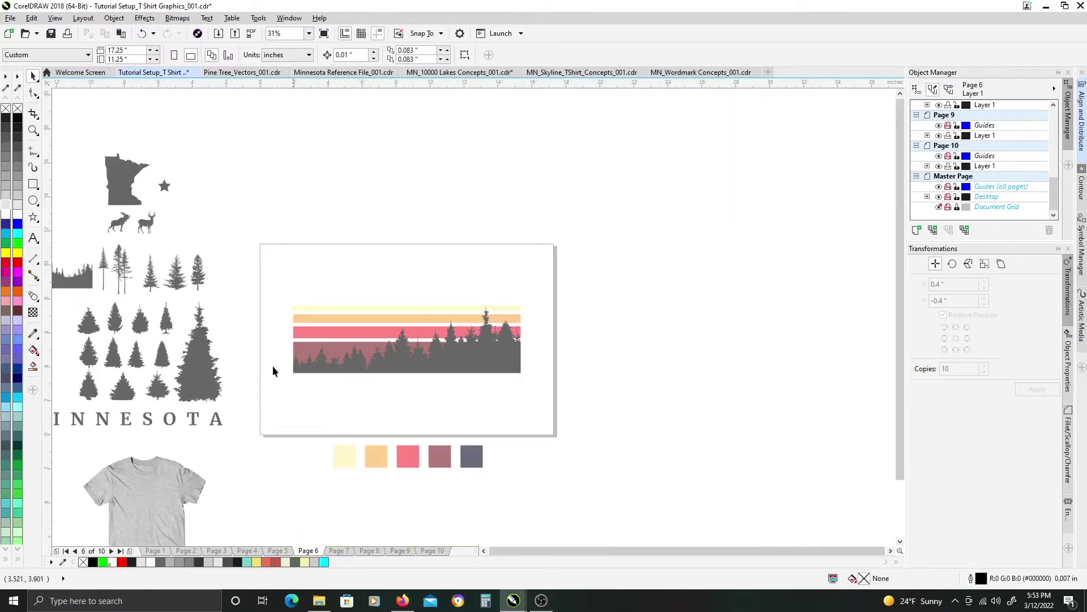
pyautogui.moveTo(186, 417); pyautogui.dragTo(521, 373)
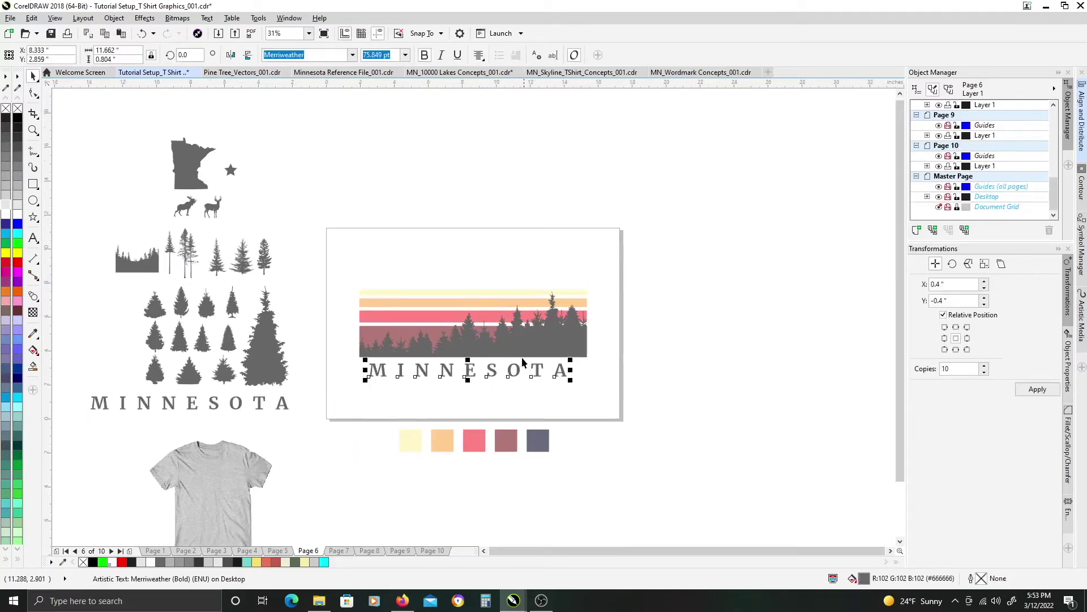
pyautogui.scroll(2, 504, 357)
pyautogui.keyDown('shift'); pyautogui.click(369, 304); pyautogui.keyUp('shift')
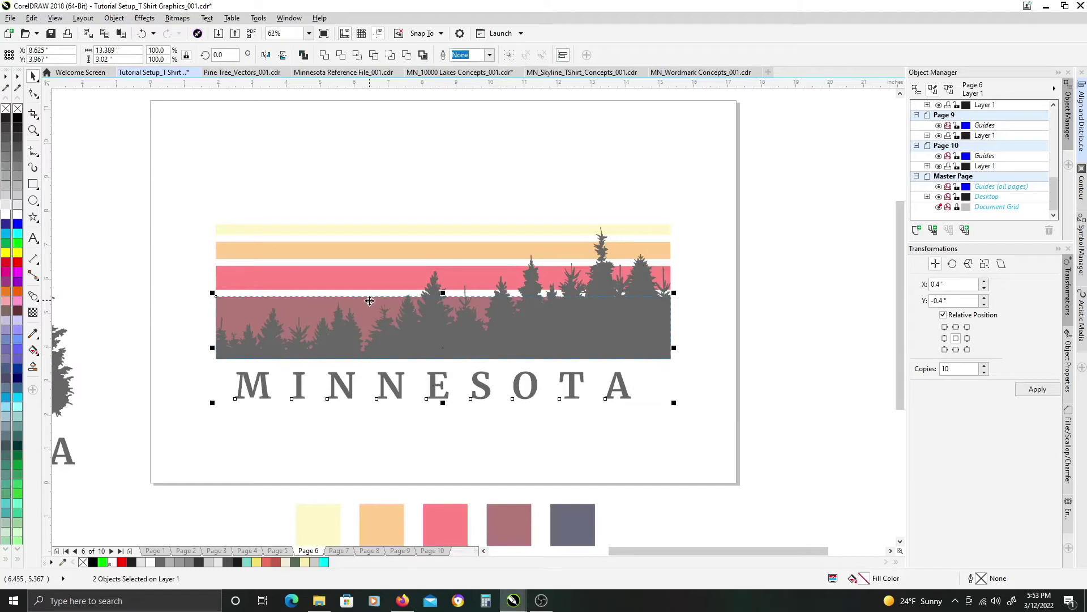
pyautogui.press('c')
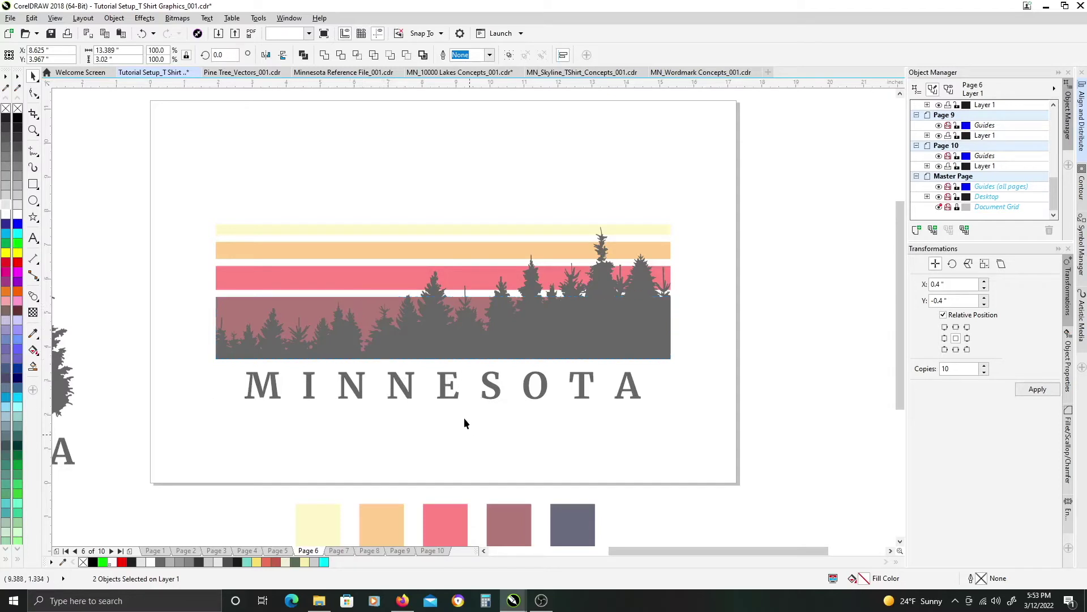
# Step: Nudge the MINNESOTA text up toward the bars to a vertical position of about 2.92 inches
pyautogui.click(444, 387)
pyautogui.press('Up')
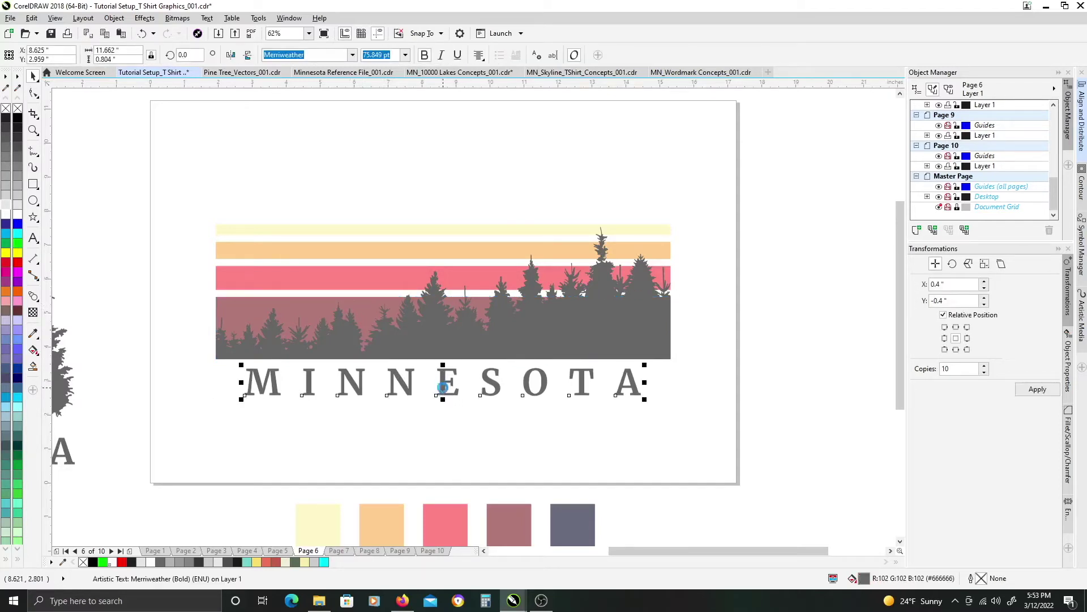
pyautogui.moveTo(444, 387); pyautogui.dragTo(443, 388)
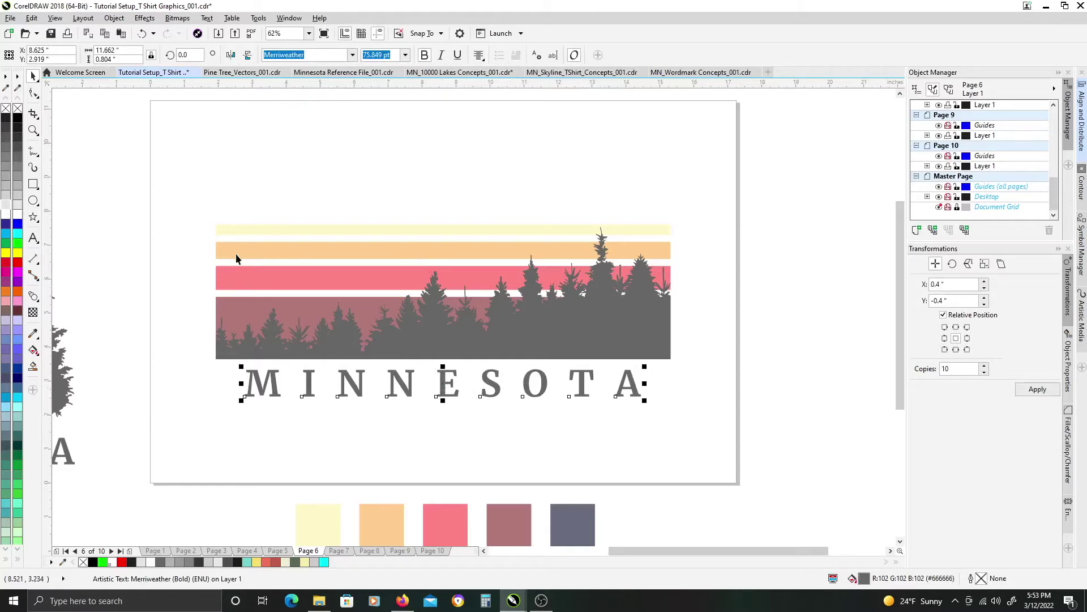
# Step: Place a copy of the antlered deer silhouette over the right-hand trees and fill it white
pyautogui.click(162, 287)
pyautogui.moveTo(179, 303); pyautogui.dragTo(358, 300)
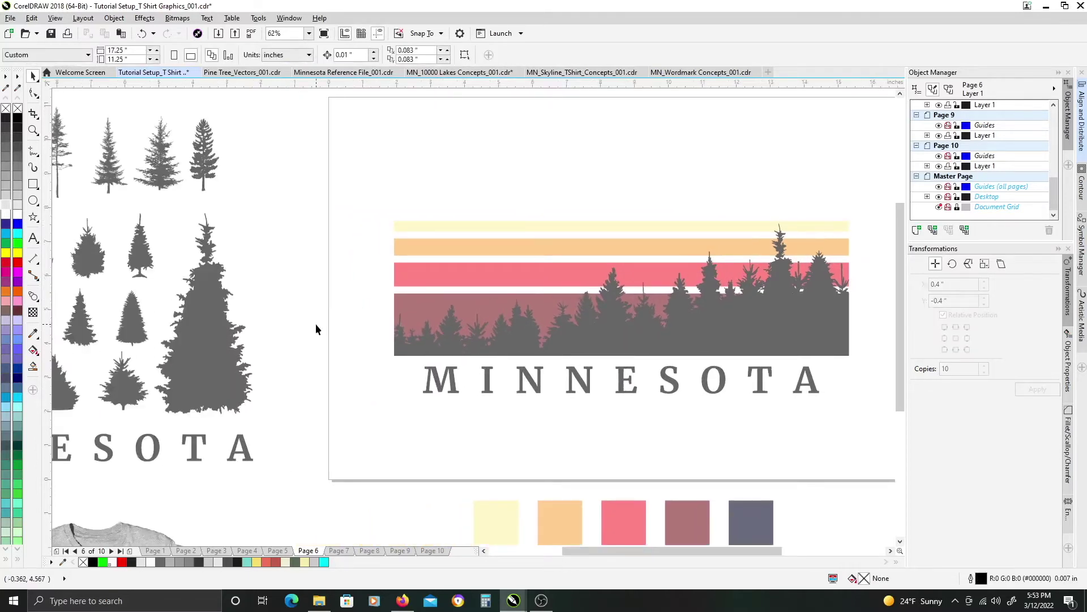
pyautogui.scroll(-2, 315, 324)
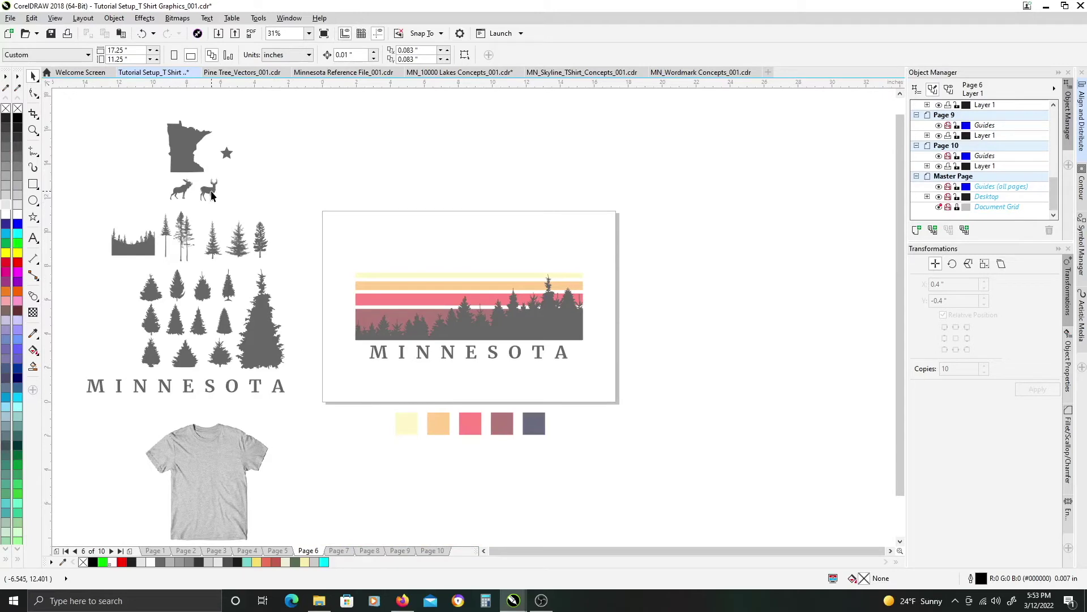
pyautogui.moveTo(211, 196); pyautogui.dragTo(534, 327)
pyautogui.scroll(2, 534, 327)
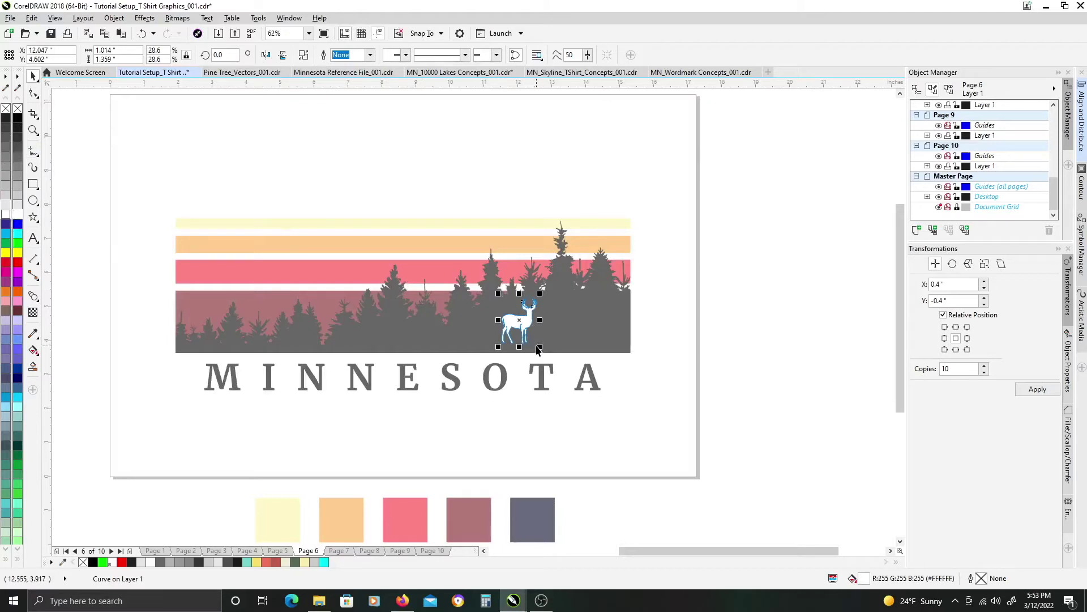
# Step: Enlarge the white deer to about 1.35 by 1.81 inches and move it so its hooves meet the silhouette's bottom edge
pyautogui.moveTo(537, 350); pyautogui.dragTo(549, 366)
pyautogui.scroll(4, 535, 323)
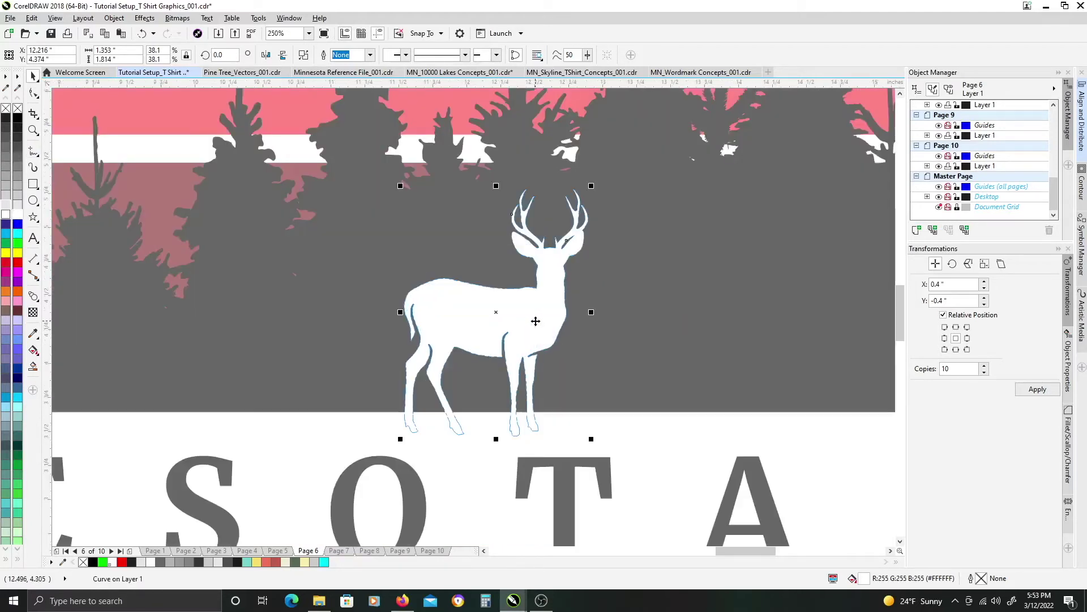
pyautogui.moveTo(536, 322); pyautogui.dragTo(578, 310)
pyautogui.scroll(-2, 559, 307)
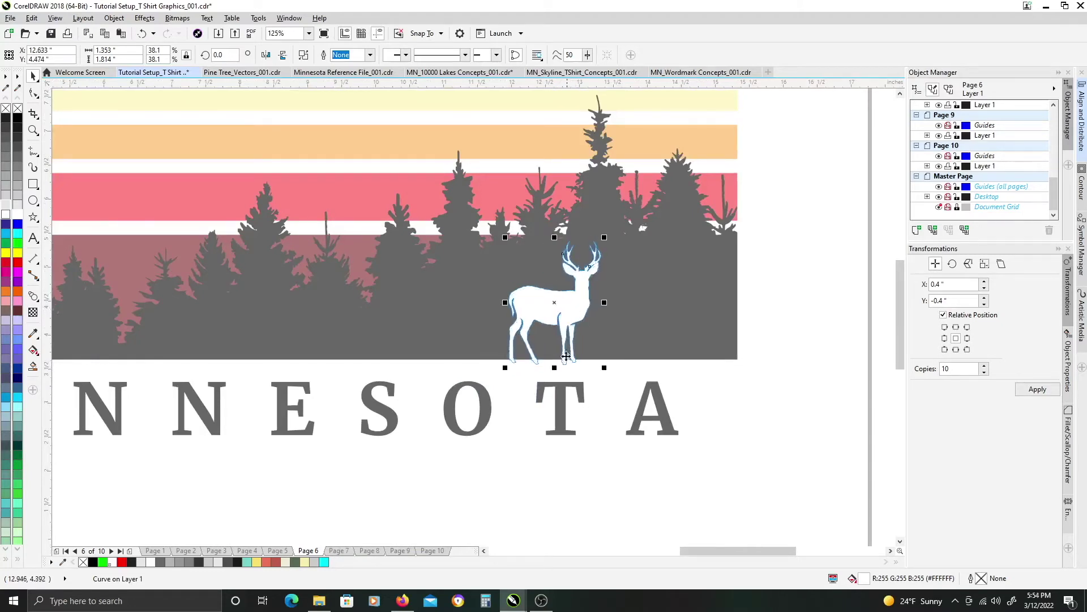
pyautogui.scroll(2, 579, 367)
pyautogui.scroll(-2, 505, 366)
pyautogui.click(616, 369)
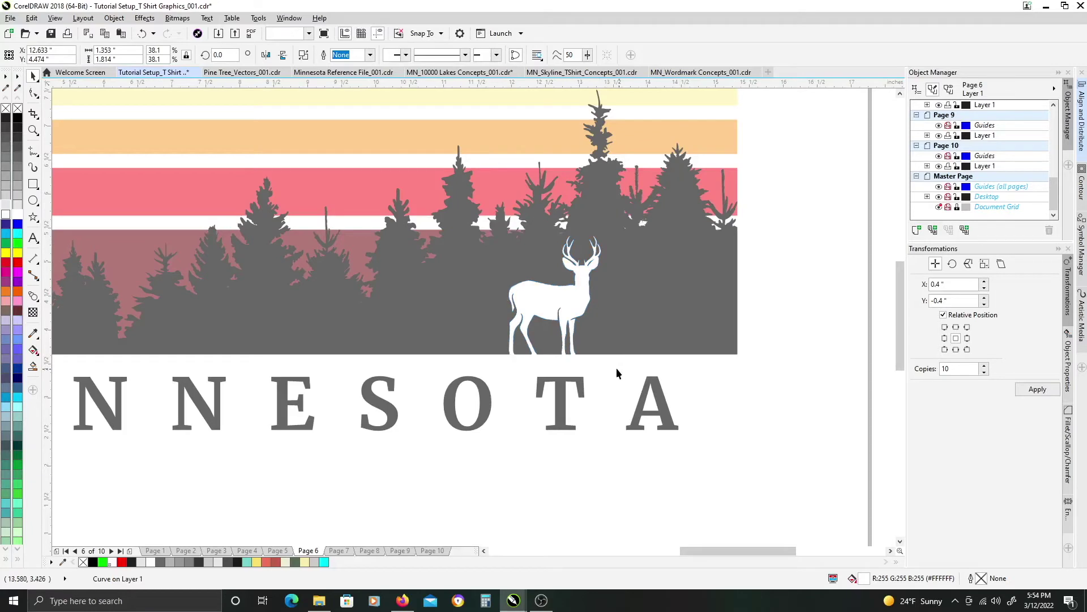
pyautogui.scroll(1, 595, 396)
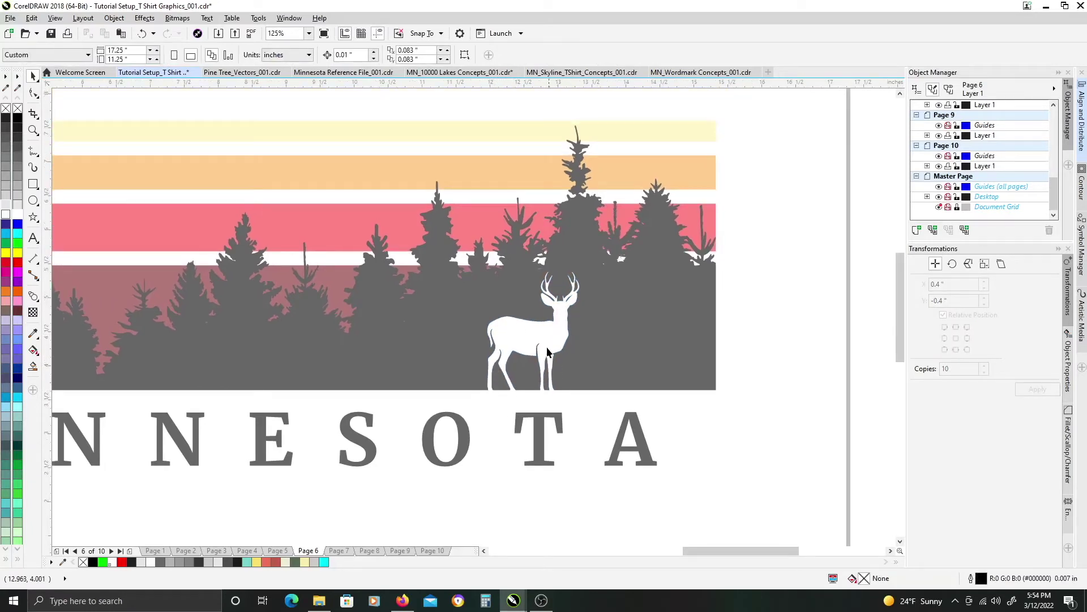
# Step: Add a horizontally mirrored copy of the white deer to its right and shrink it to about 1.23 by 1.65 inches
pyautogui.moveTo(519, 338); pyautogui.dragTo(617, 338)
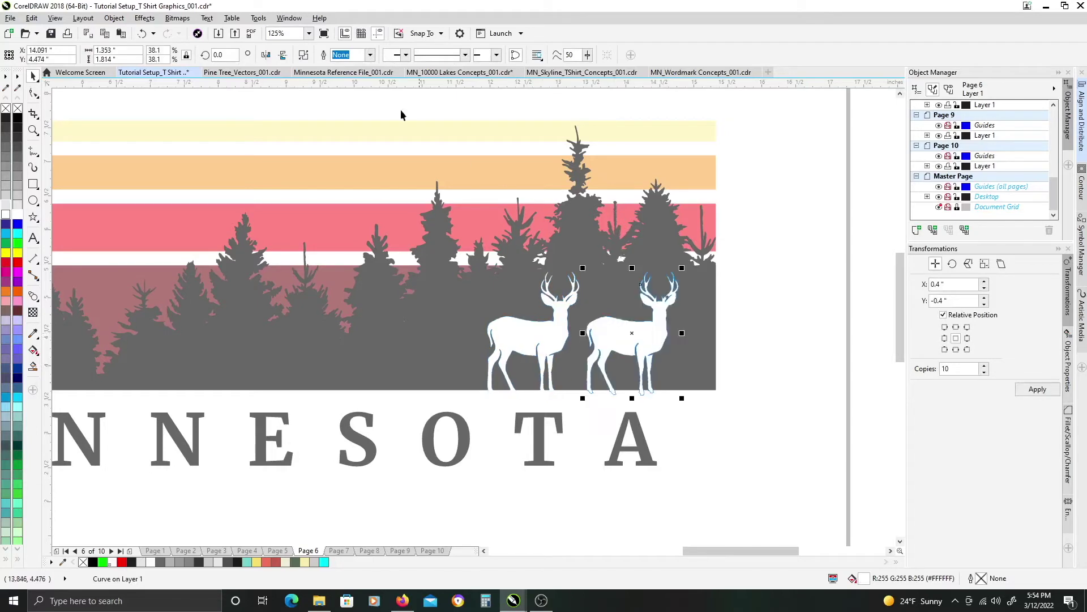
pyautogui.click(265, 54)
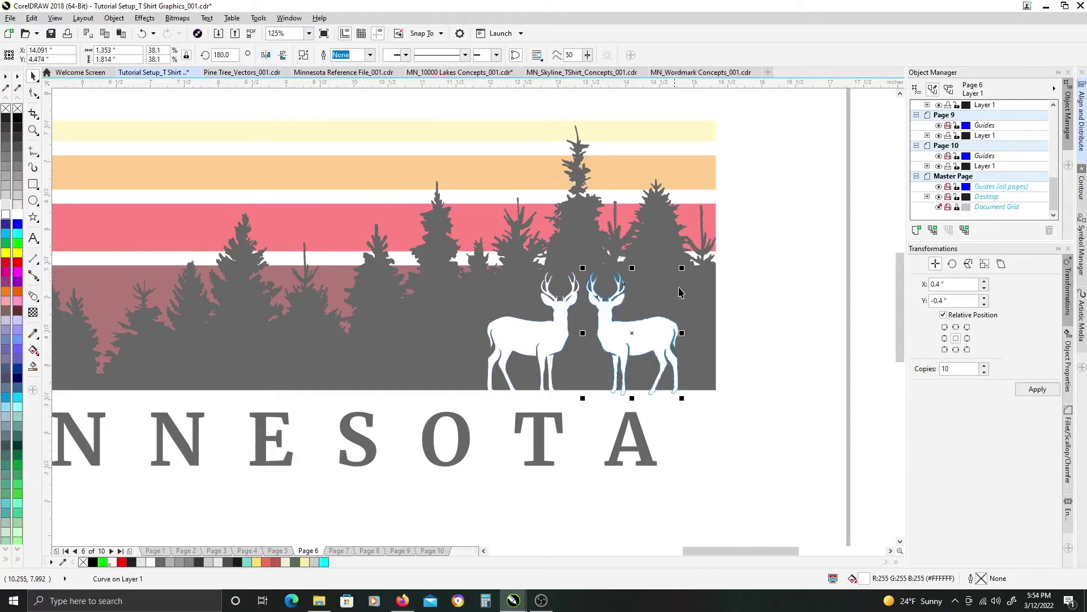
pyautogui.moveTo(681, 268); pyautogui.dragTo(672, 280)
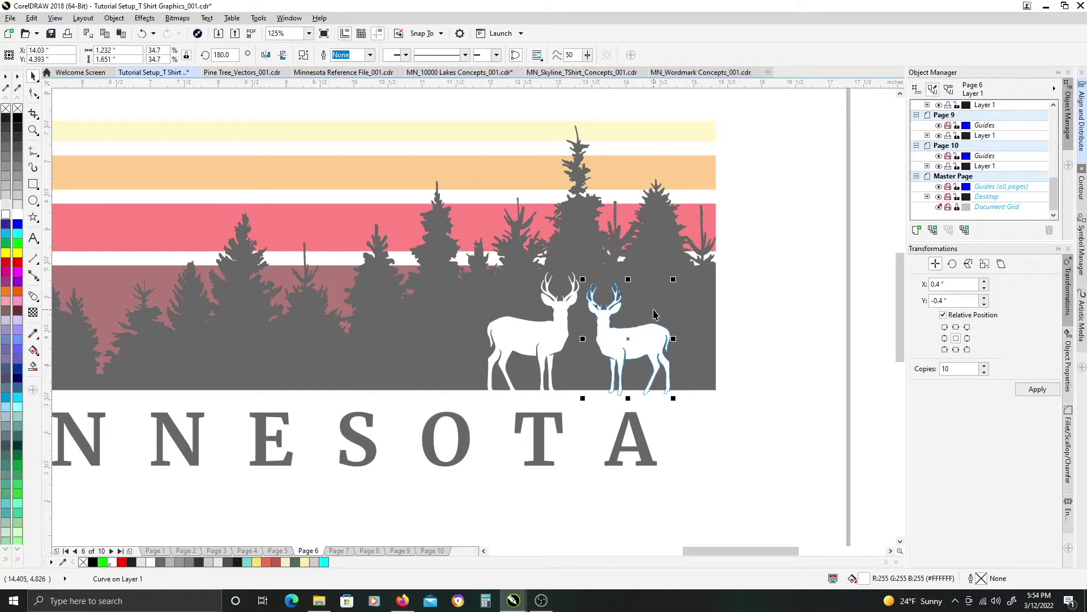
# Step: Nudge the mirrored deer closer to the first one and reduce it to about 1.2 by 1.6 inches
pyautogui.scroll(2, 623, 346)
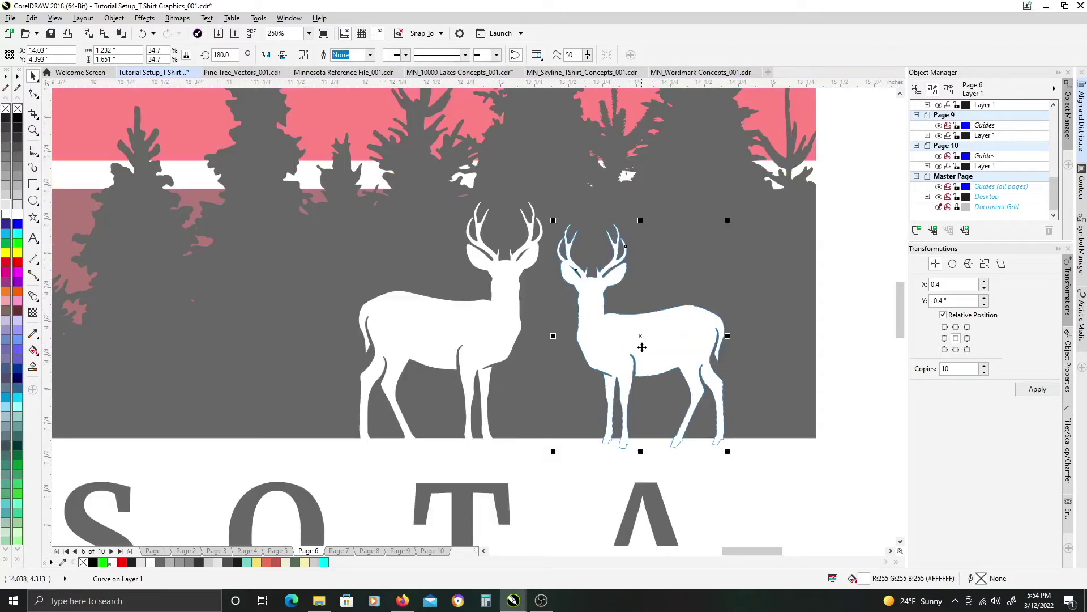
pyautogui.press('Left')
pyautogui.press('Left')
pyautogui.press('Left')
pyautogui.press('Left')
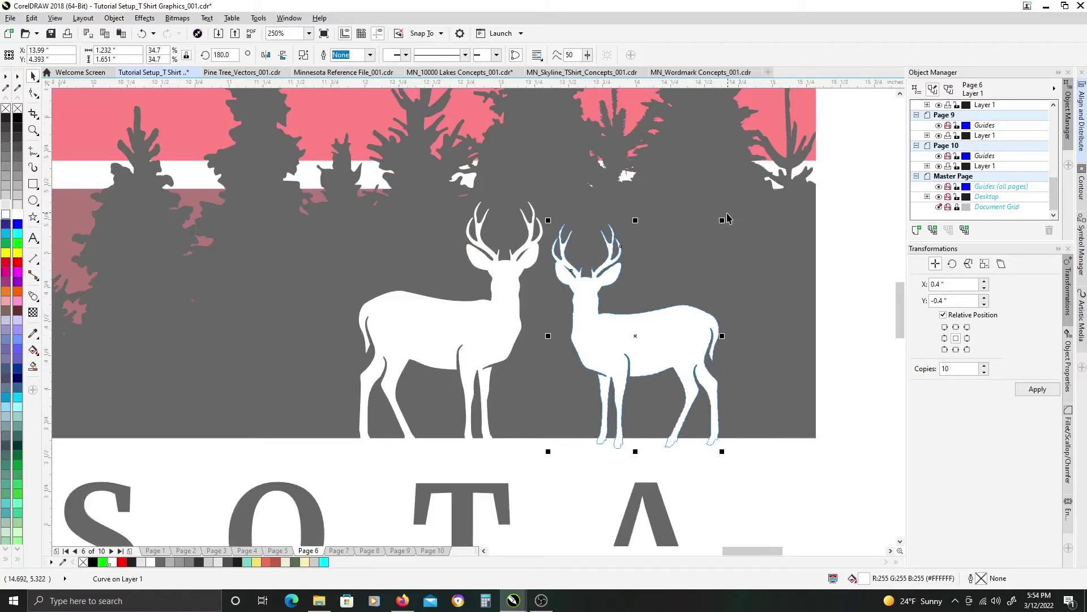
pyautogui.moveTo(727, 220); pyautogui.dragTo(720, 223)
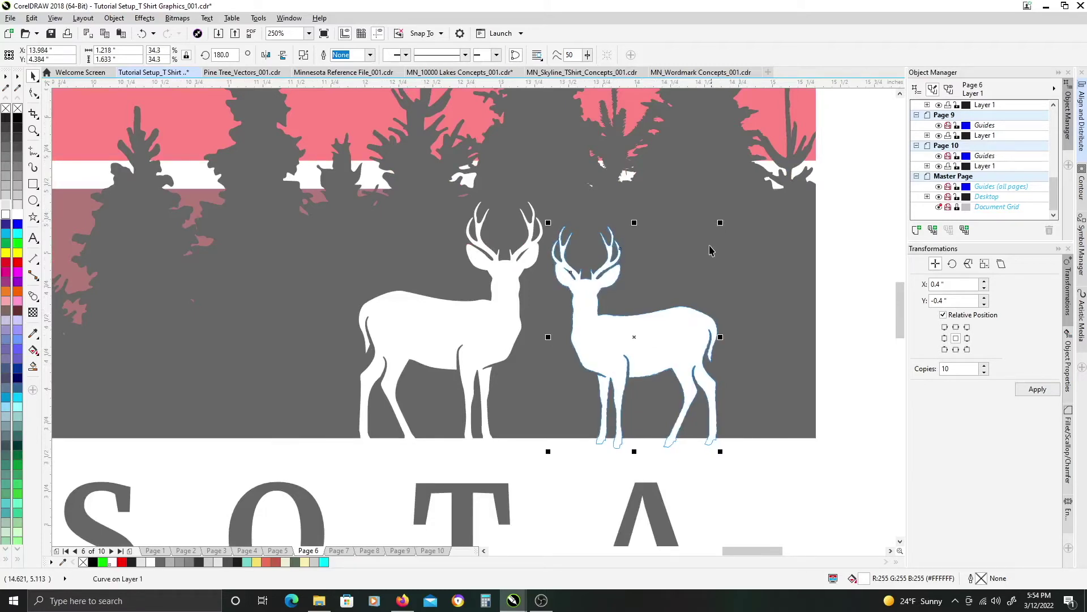
pyautogui.press('Left')
pyautogui.press('Left')
pyautogui.press('Left')
pyautogui.press('Left')
pyautogui.press('Left')
pyautogui.press('Left')
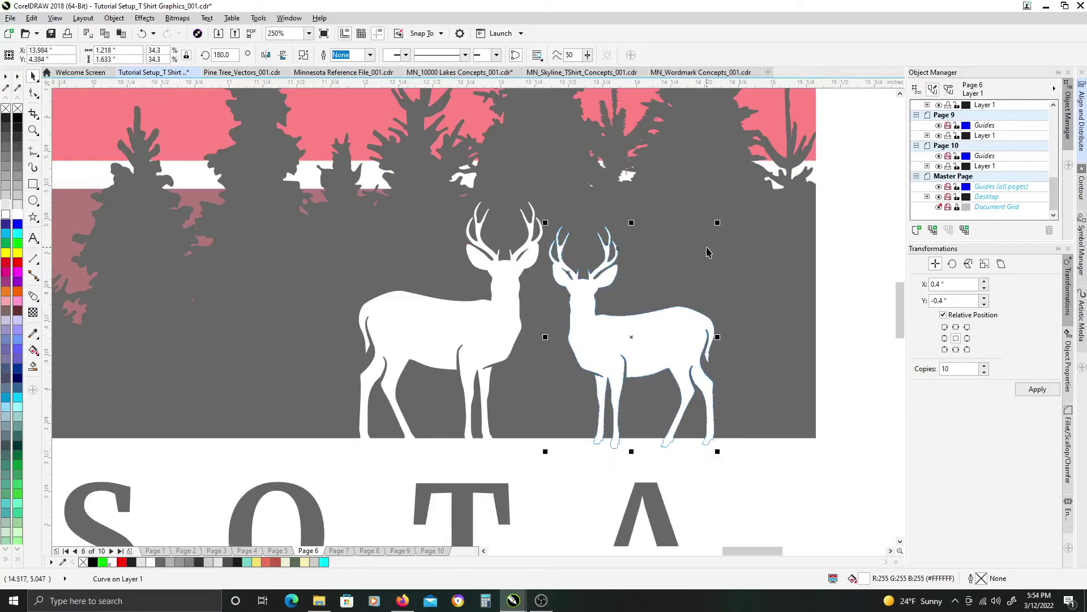
pyautogui.moveTo(713, 222); pyautogui.dragTo(710, 227)
pyautogui.scroll(-1, 657, 306)
pyautogui.press('Escape')
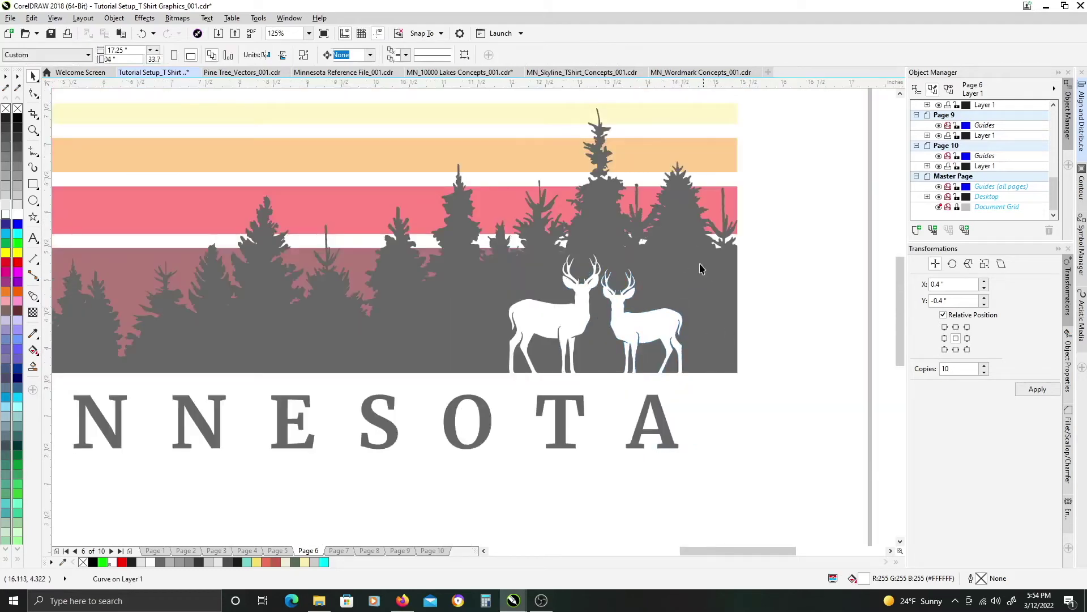
pyautogui.scroll(1, 698, 286)
pyautogui.click(648, 336)
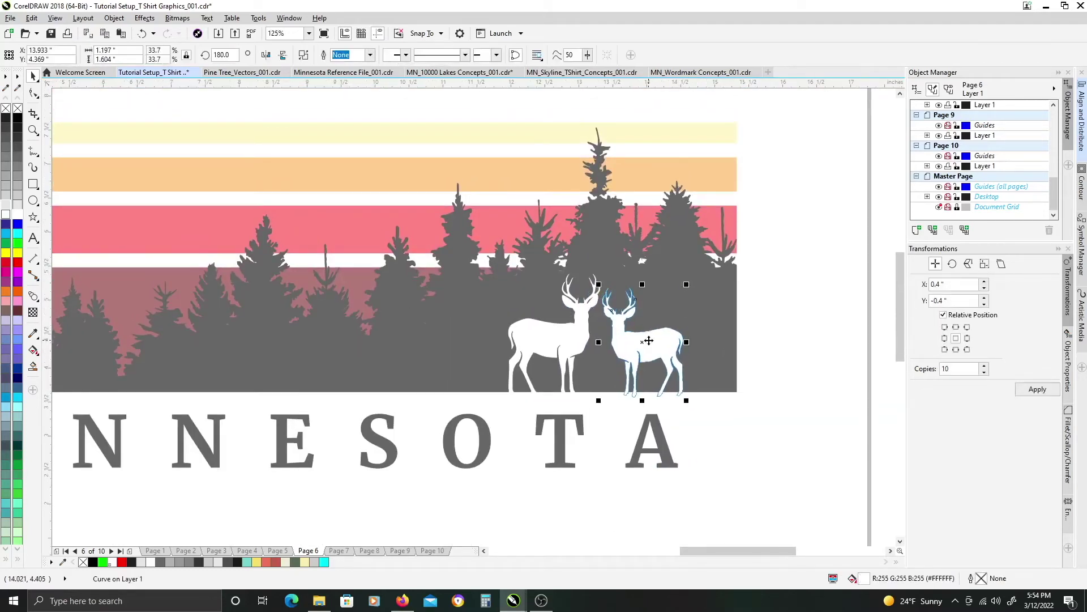
pyautogui.click(749, 299)
pyautogui.moveTo(486, 255); pyautogui.dragTo(619, 267)
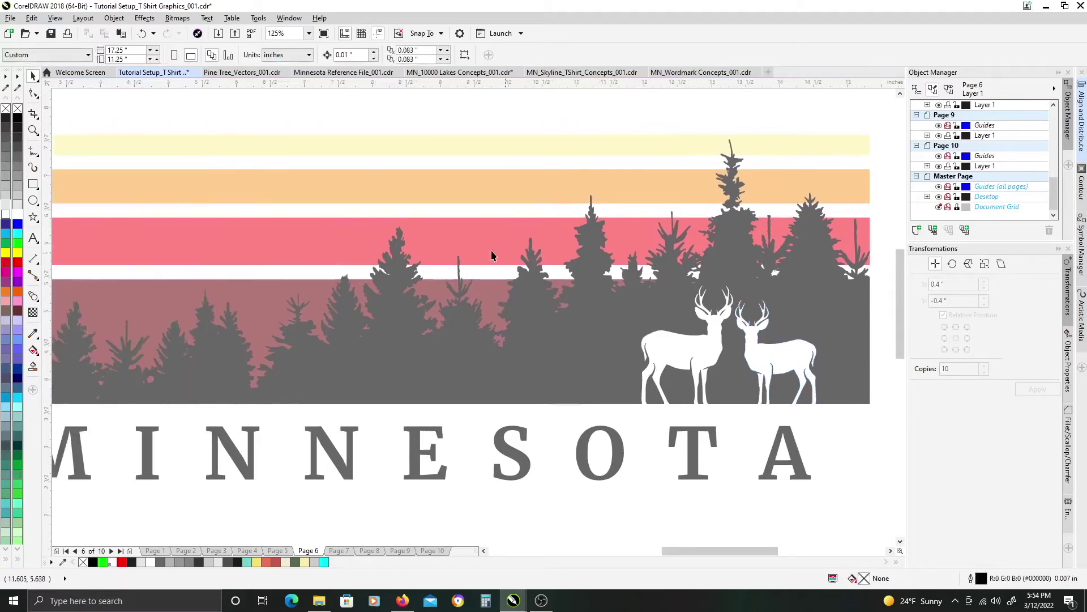
pyautogui.scroll(-2, 499, 271)
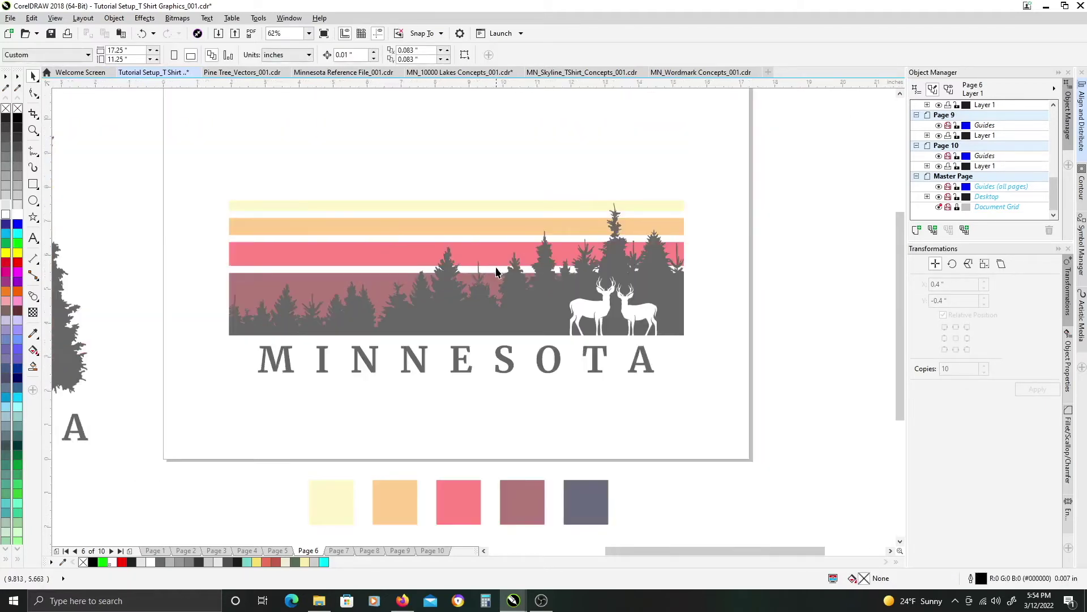
# Step: Draw a circle about 2.06 inches across over the bars and center trees and fill it white as a sun
pyautogui.scroll(2, 496, 272)
pyautogui.click(33, 200)
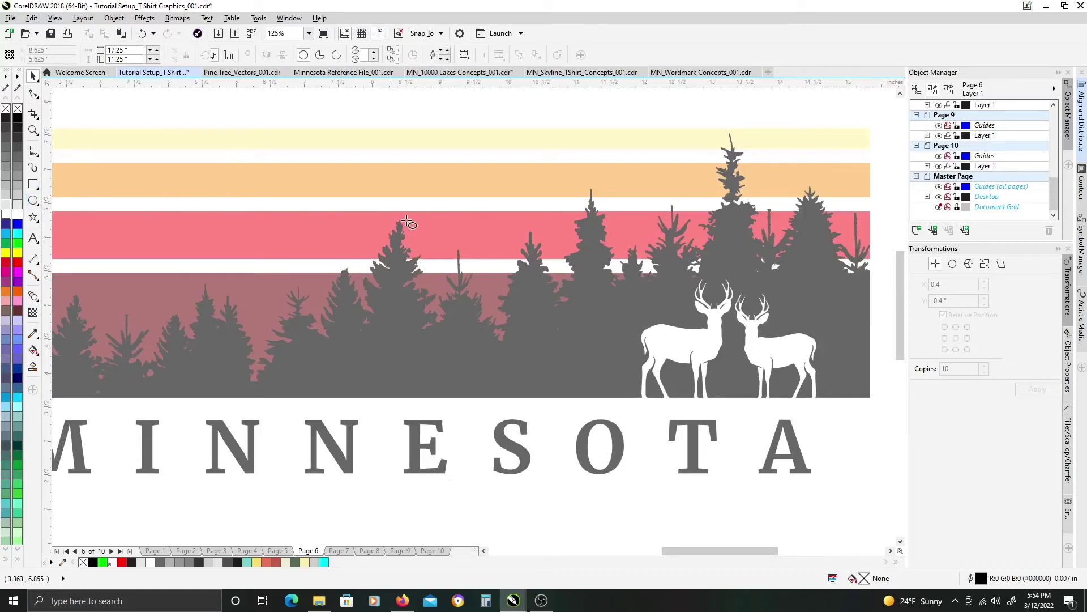
pyautogui.moveTo(407, 183); pyautogui.dragTo(552, 328)
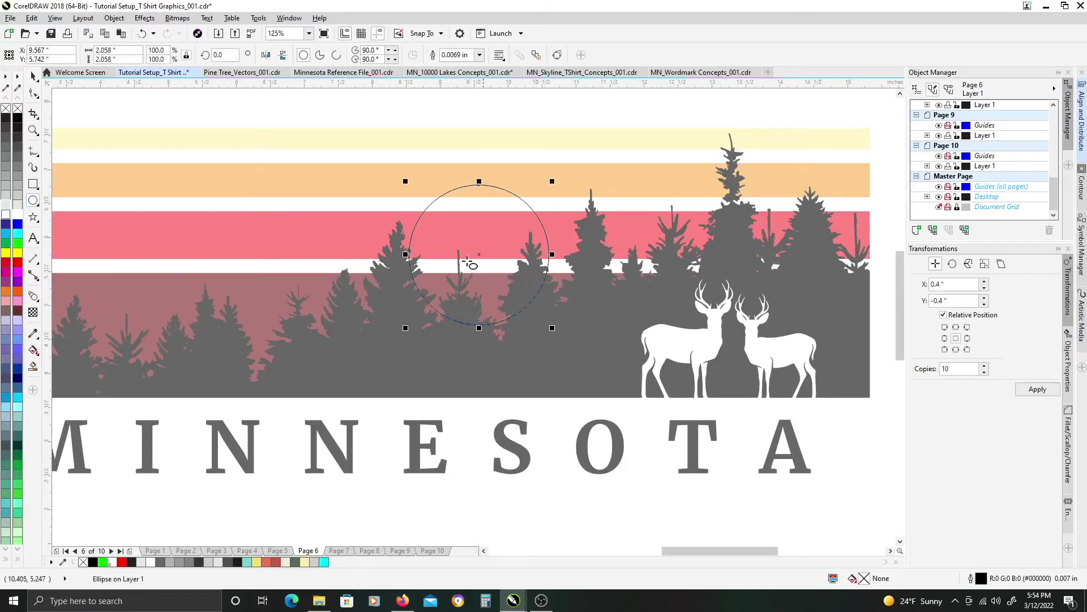
pyautogui.click(17, 216)
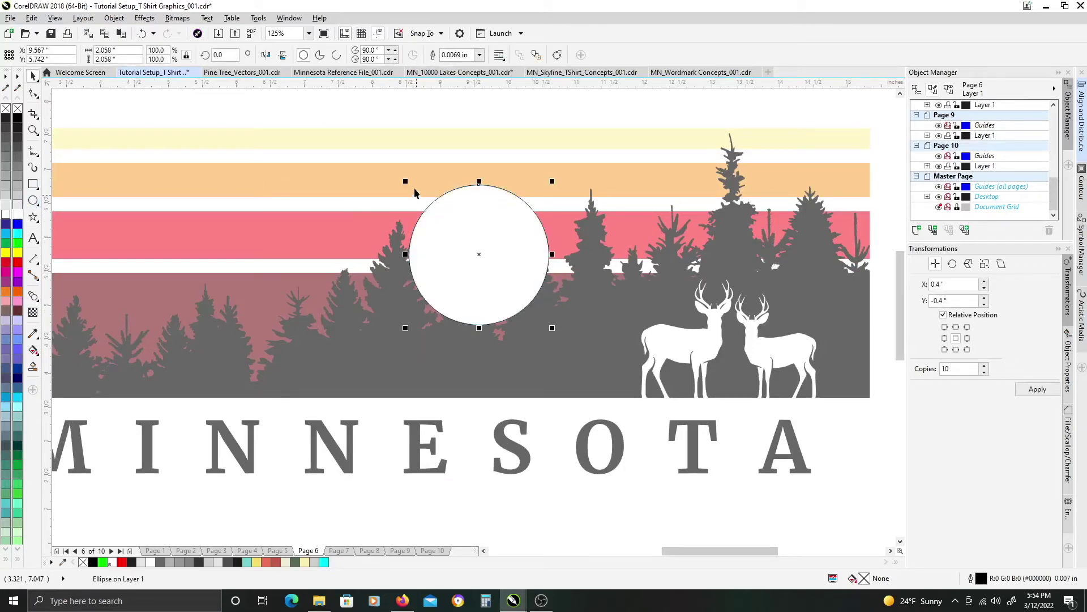
# Step: Shift the white circle slightly right and reorder it behind the pine silhouette but in front of the colored bars
pyautogui.click(436, 120)
pyautogui.click(446, 217)
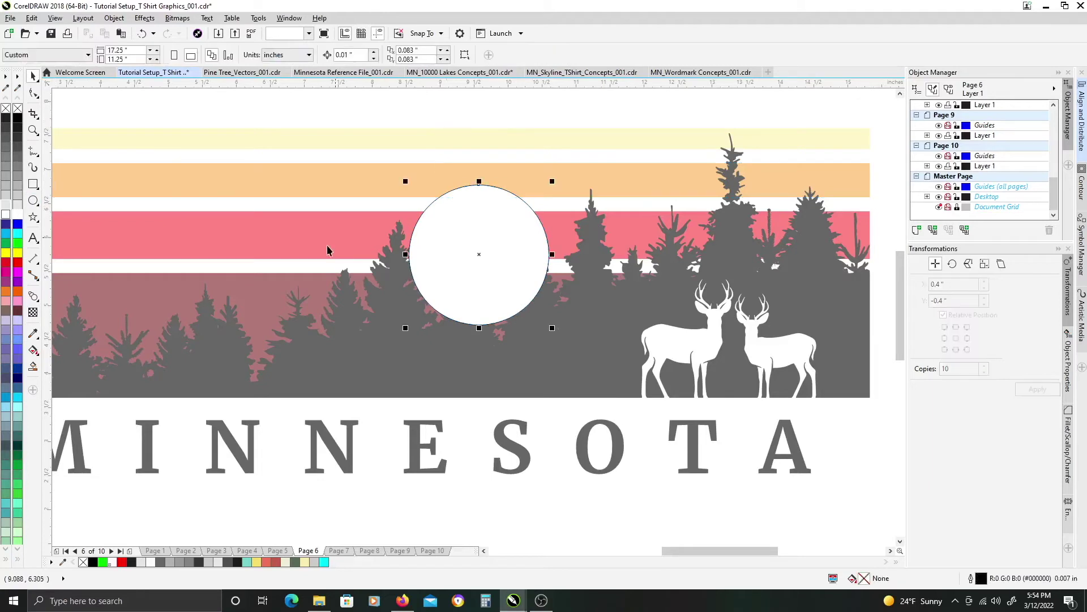
pyautogui.click(294, 281)
pyautogui.keyDown('shift'); pyautogui.click(320, 235); pyautogui.keyUp('shift')
pyautogui.keyDown('shift'); pyautogui.click(337, 169); pyautogui.keyUp('shift')
pyautogui.keyDown('shift'); pyautogui.click(345, 135); pyautogui.keyUp('shift')
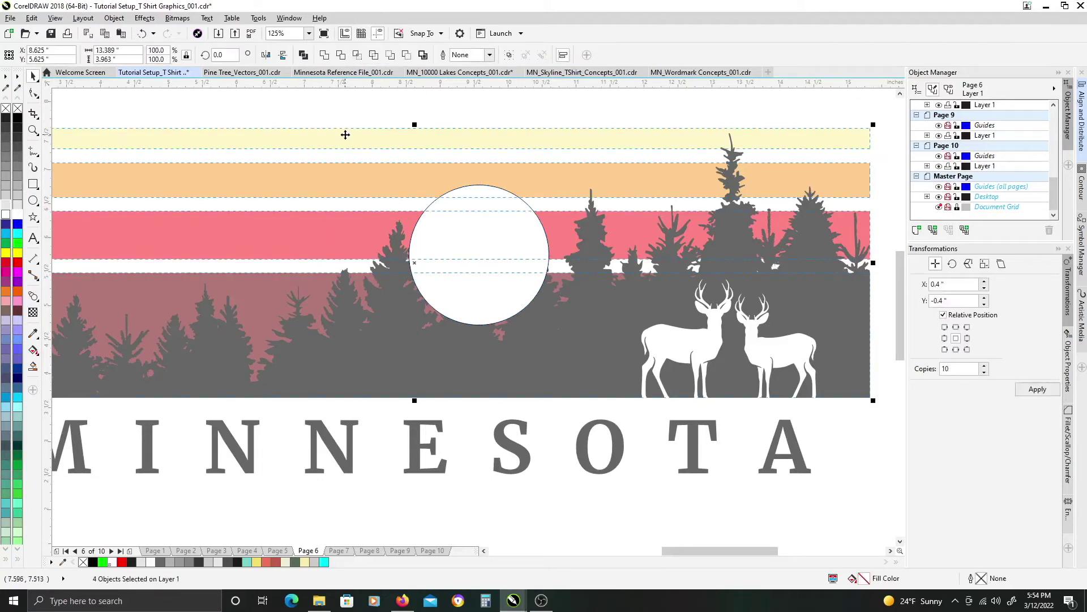
pyautogui.click(450, 223)
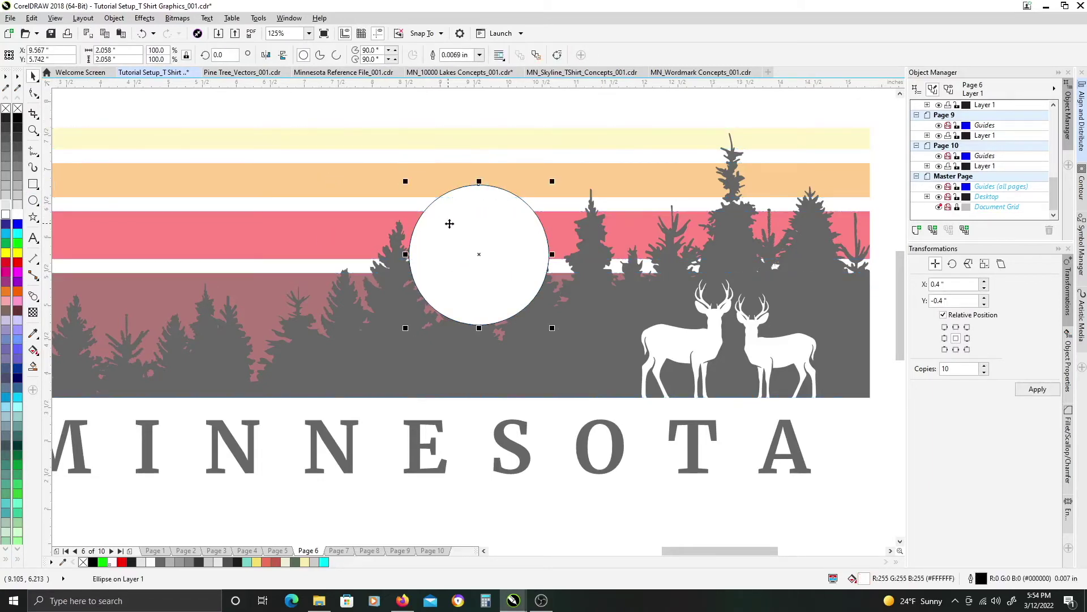
pyautogui.moveTo(449, 225); pyautogui.dragTo(498, 228)
pyautogui.hotkey('shift', 'pagedown')
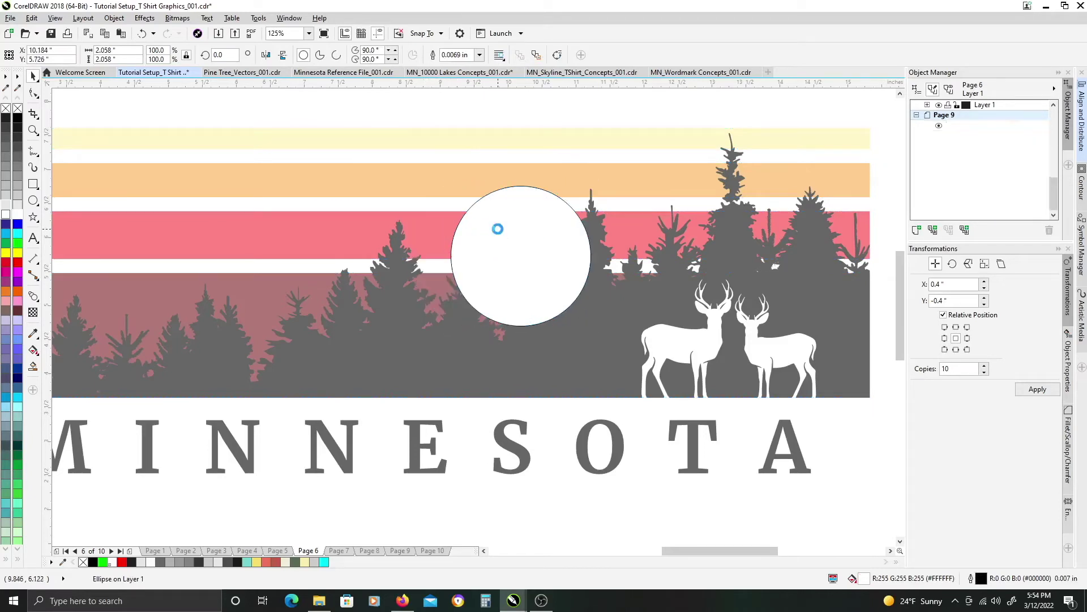
pyautogui.hotkey('ctrl', 'pageup')
pyautogui.hotkey('ctrl', 'pageup')
pyautogui.hotkey('ctrl', 'pageup')
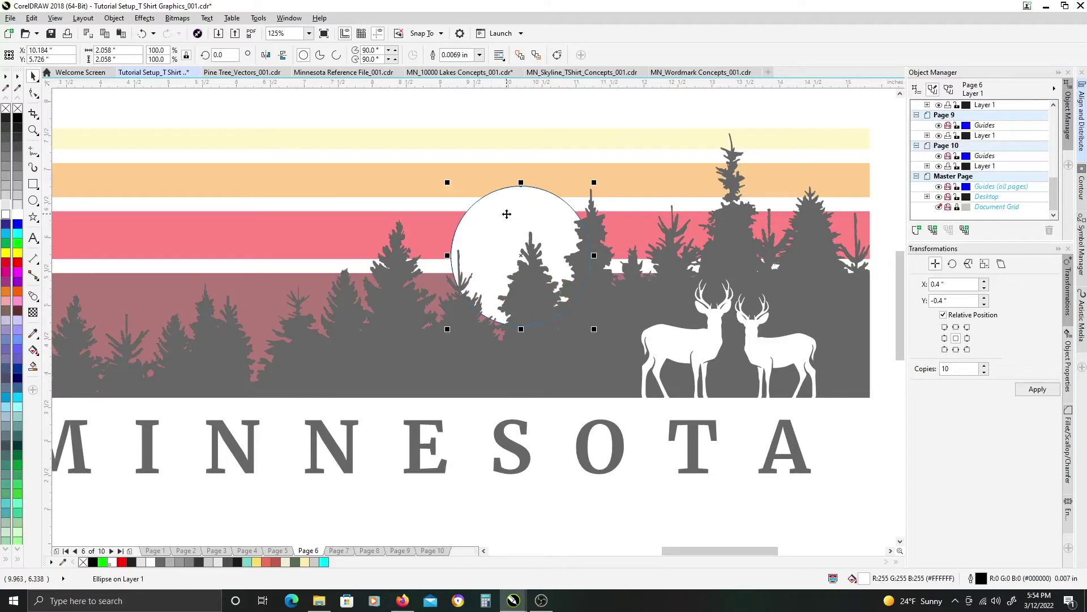
# Step: Move the white sun slightly lower and to the right between the pines and remove its outline
pyautogui.moveTo(508, 219); pyautogui.dragTo(521, 226)
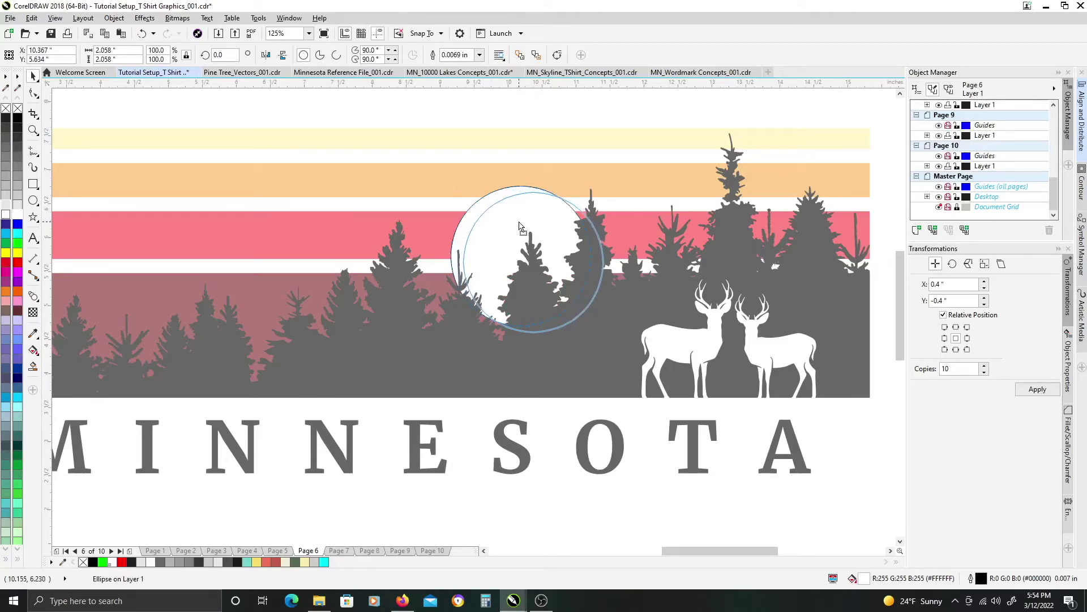
pyautogui.moveTo(519, 227); pyautogui.dragTo(545, 220)
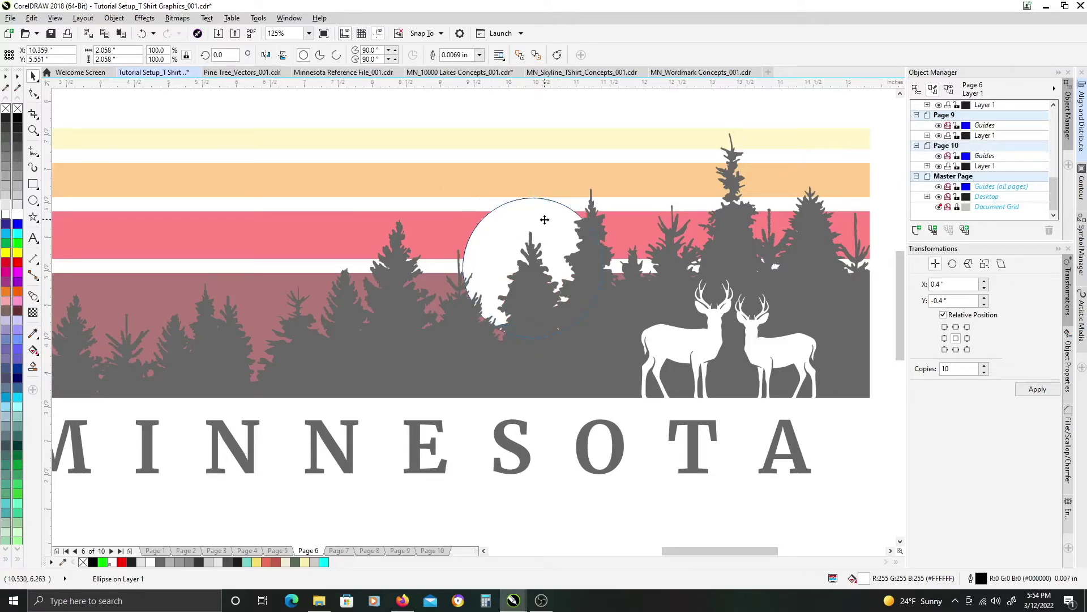
pyautogui.rightClick(17, 108)
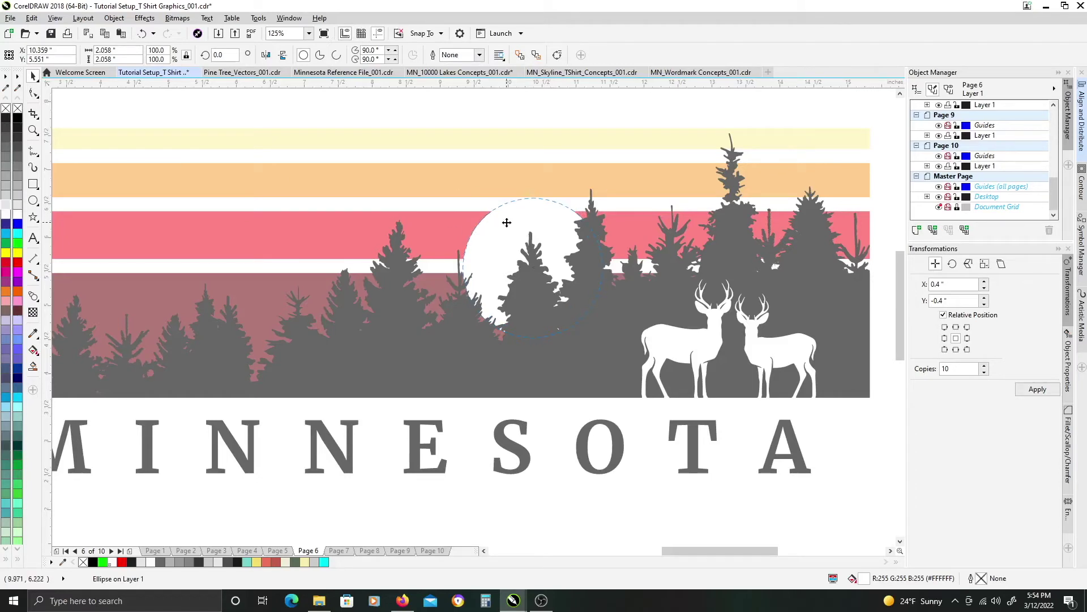
# Step: Scale the sun down to about 2.03 inches and nudge its position behind the pines
pyautogui.click(506, 223)
pyautogui.click(552, 233)
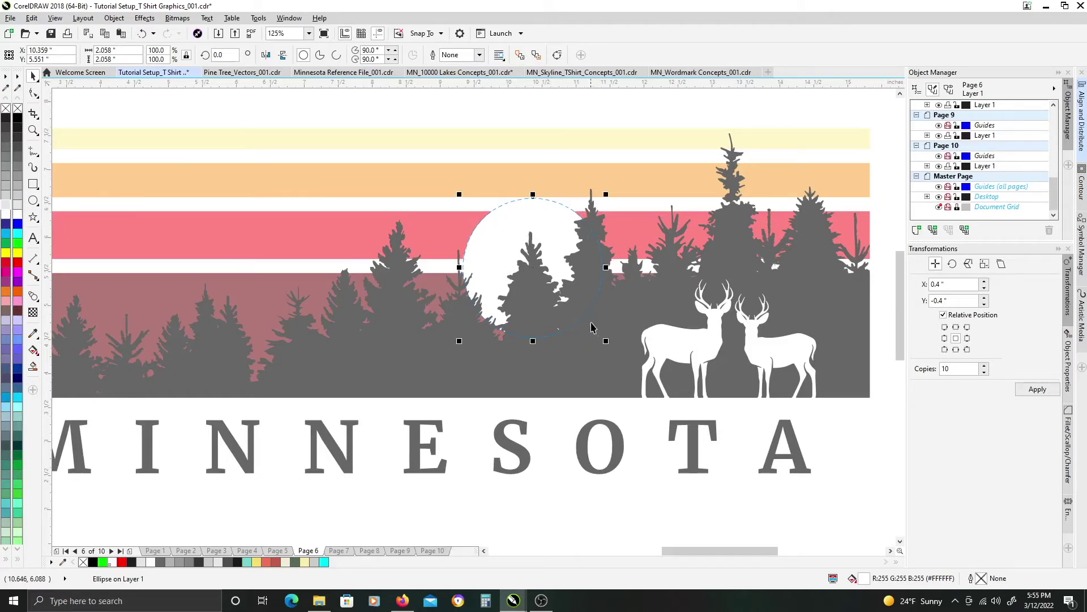
pyautogui.moveTo(606, 341); pyautogui.dragTo(604, 338)
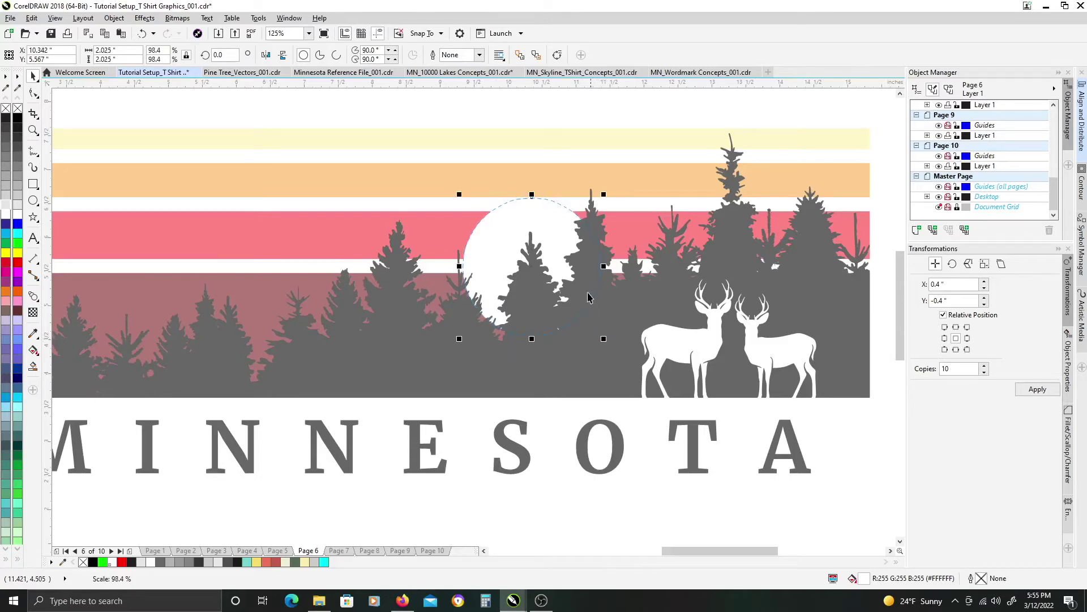
pyautogui.moveTo(549, 219); pyautogui.dragTo(552, 221)
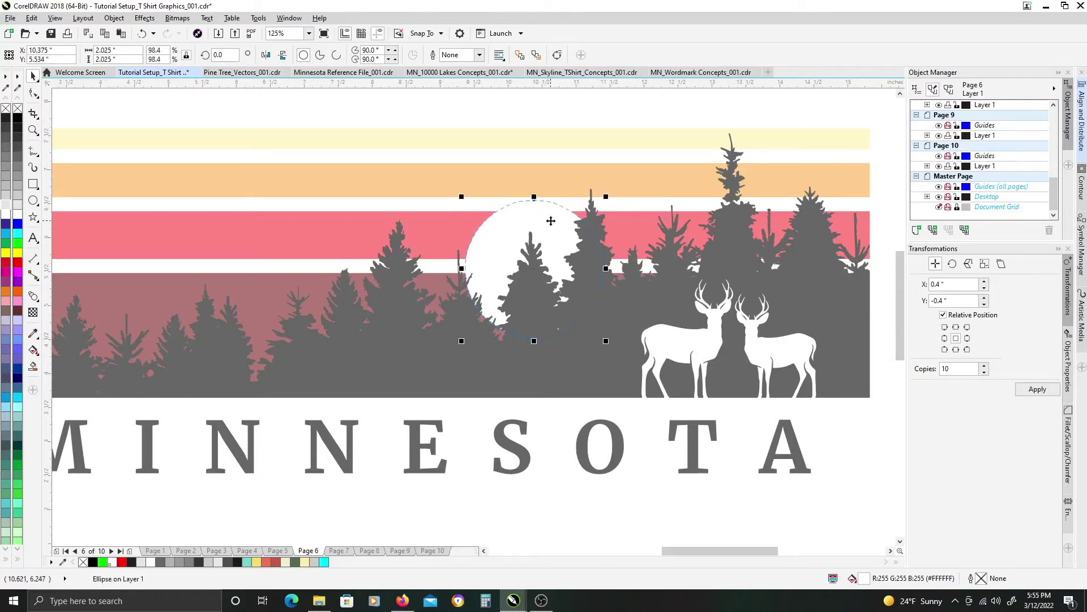
pyautogui.press('Left')
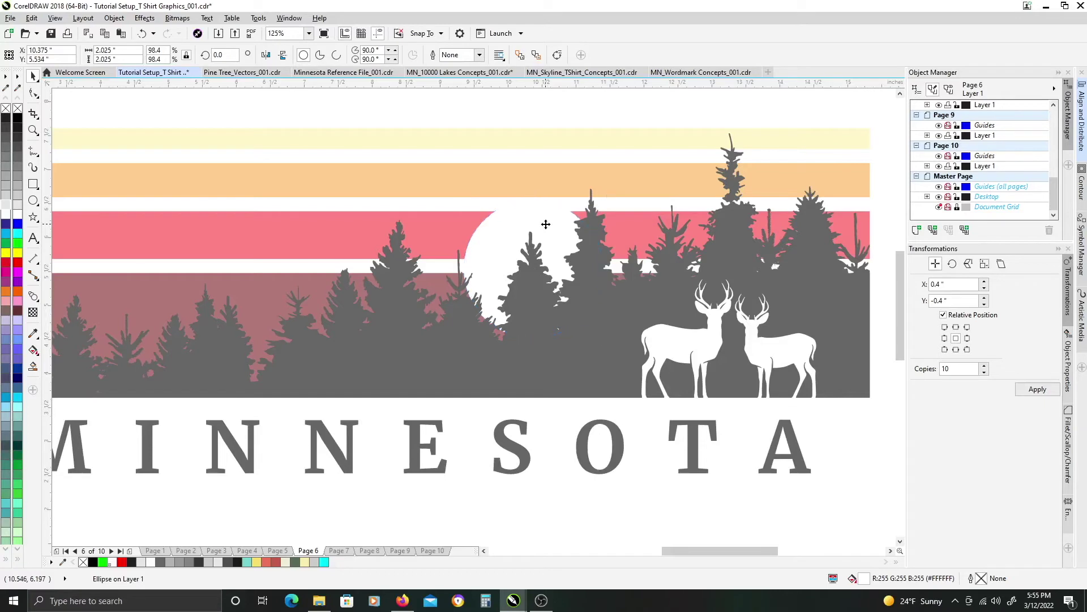
pyautogui.scroll(-1, 542, 214)
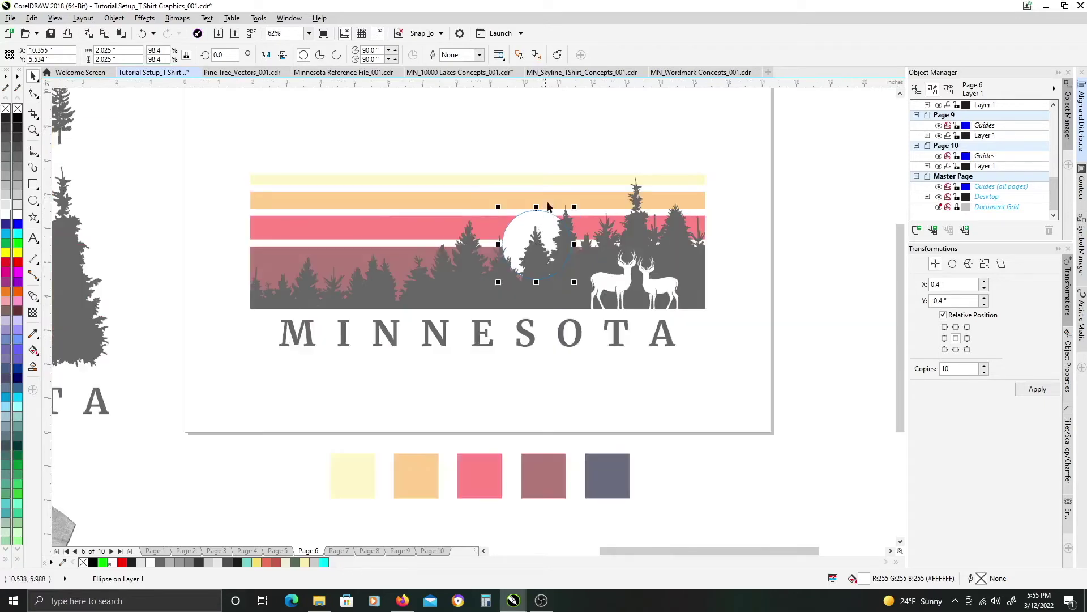
pyautogui.click(553, 148)
# Step: Enlarge the sun to about 2.24 inches and shift it slightly right behind the pines
pyautogui.moveTo(593, 173); pyautogui.dragTo(588, 247)
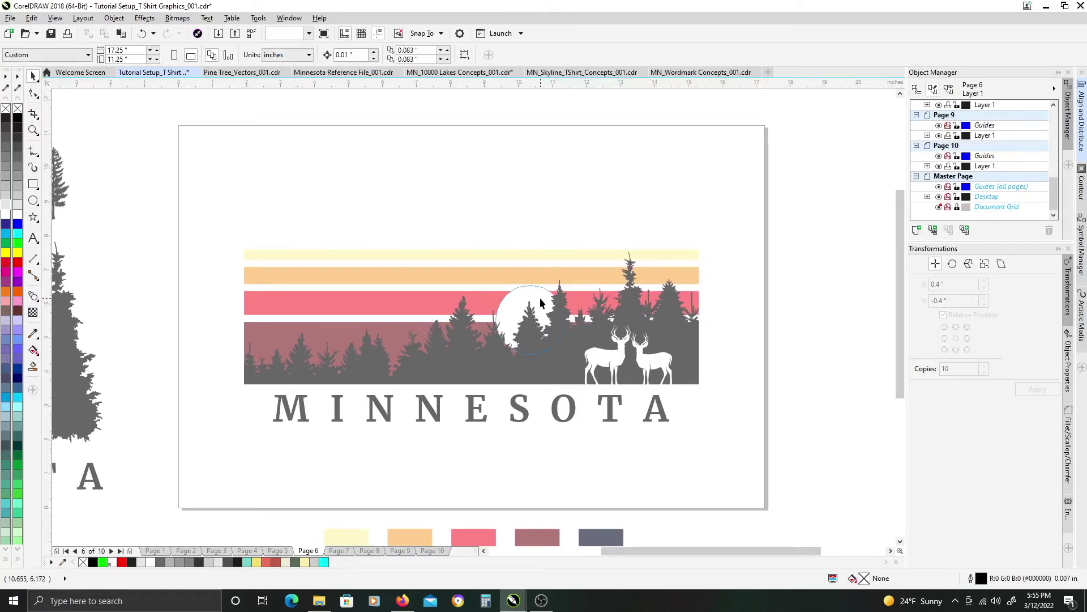
pyautogui.click(569, 336)
pyautogui.moveTo(569, 359); pyautogui.dragTo(578, 365)
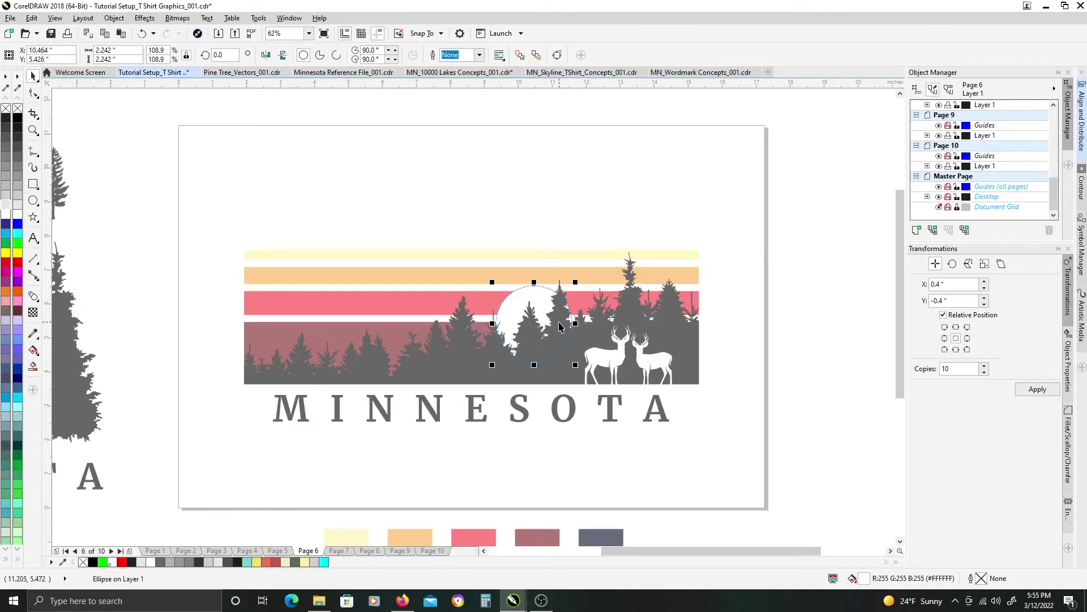
pyautogui.scroll(2, 559, 326)
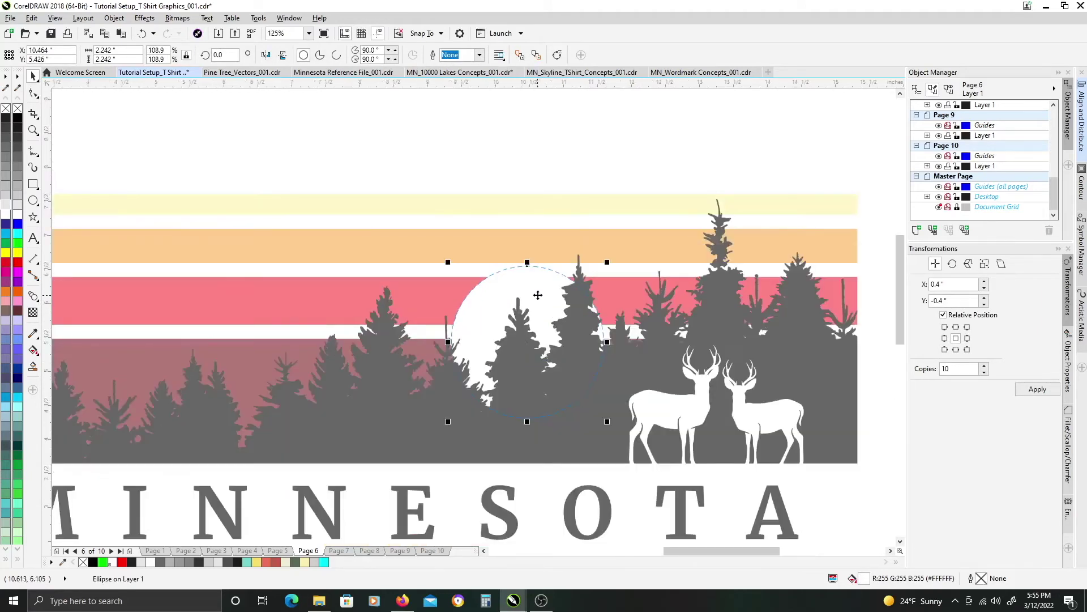
pyautogui.moveTo(537, 295); pyautogui.dragTo(542, 293)
pyautogui.scroll(-2, 544, 297)
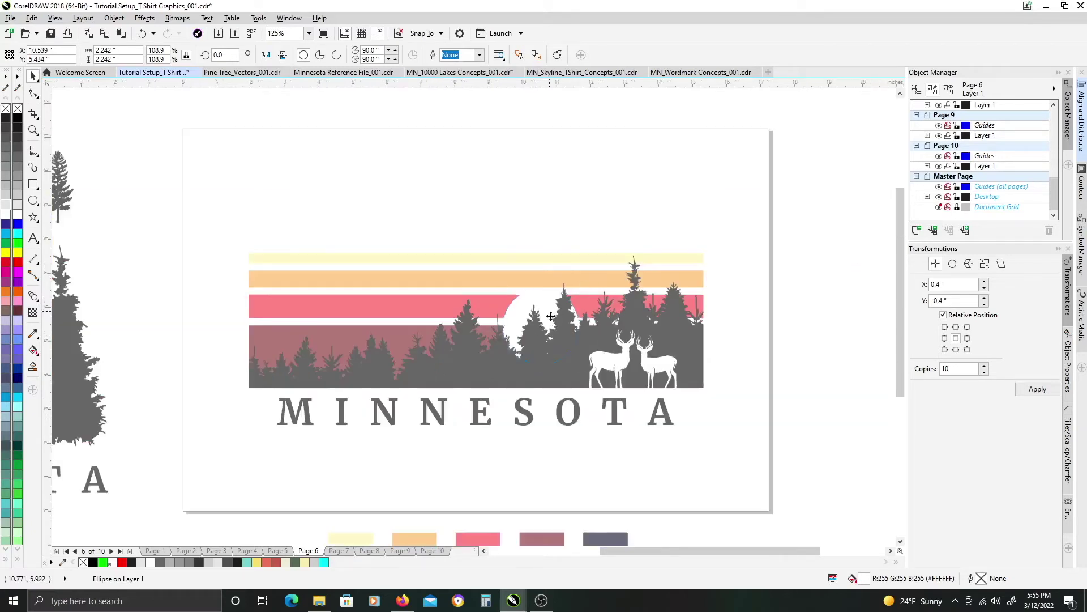
# Step: Group the bars, sun, tree silhouette, deer and MINNESOTA lettering and center the group on the page
pyautogui.click(632, 177)
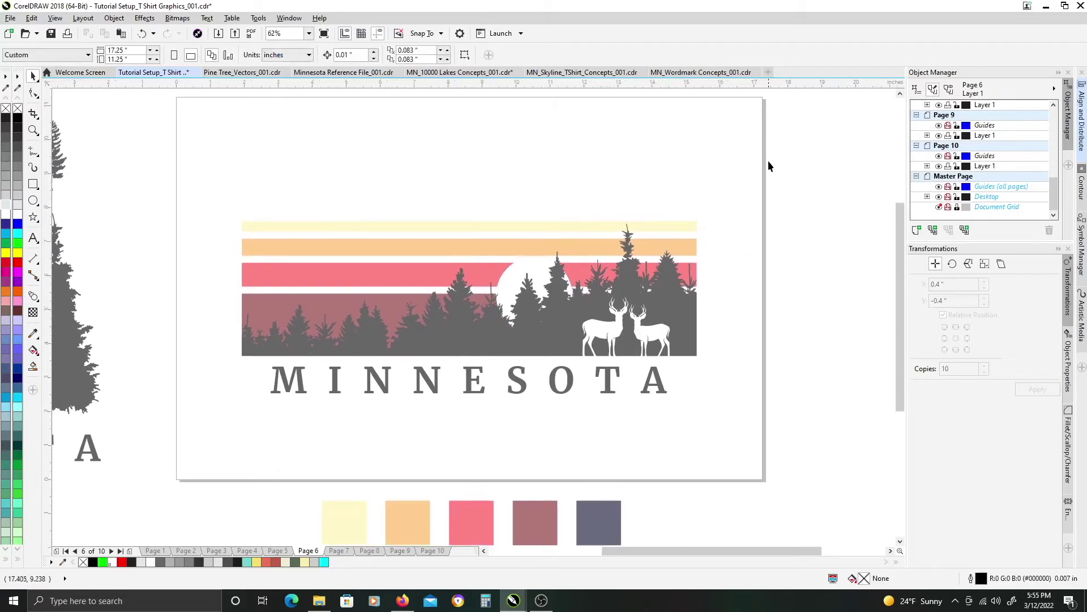
pyautogui.moveTo(766, 164); pyautogui.dragTo(204, 424)
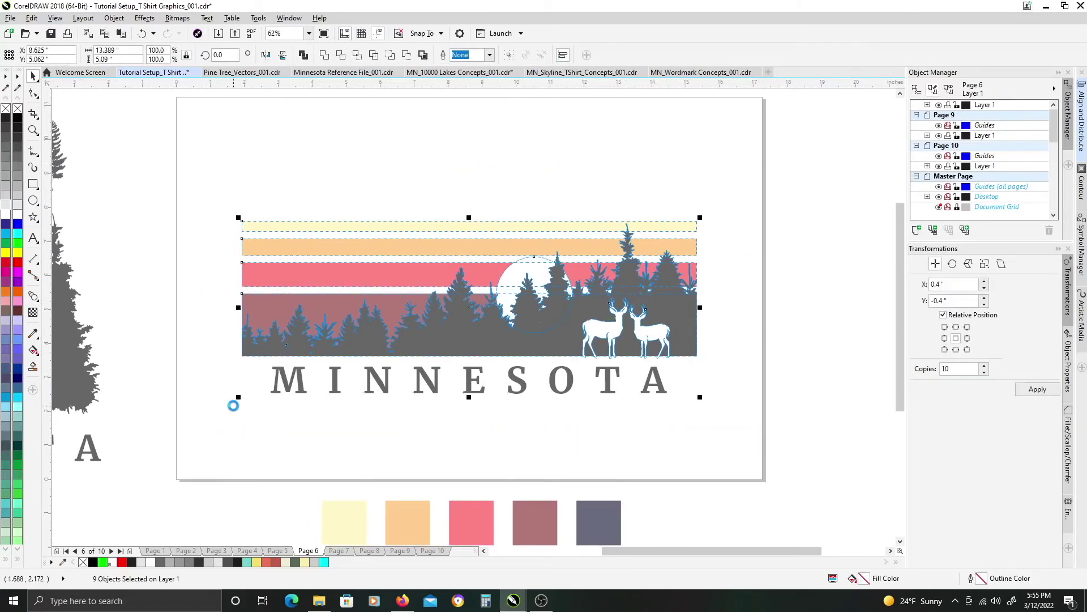
pyautogui.press('p')
pyautogui.click(479, 218)
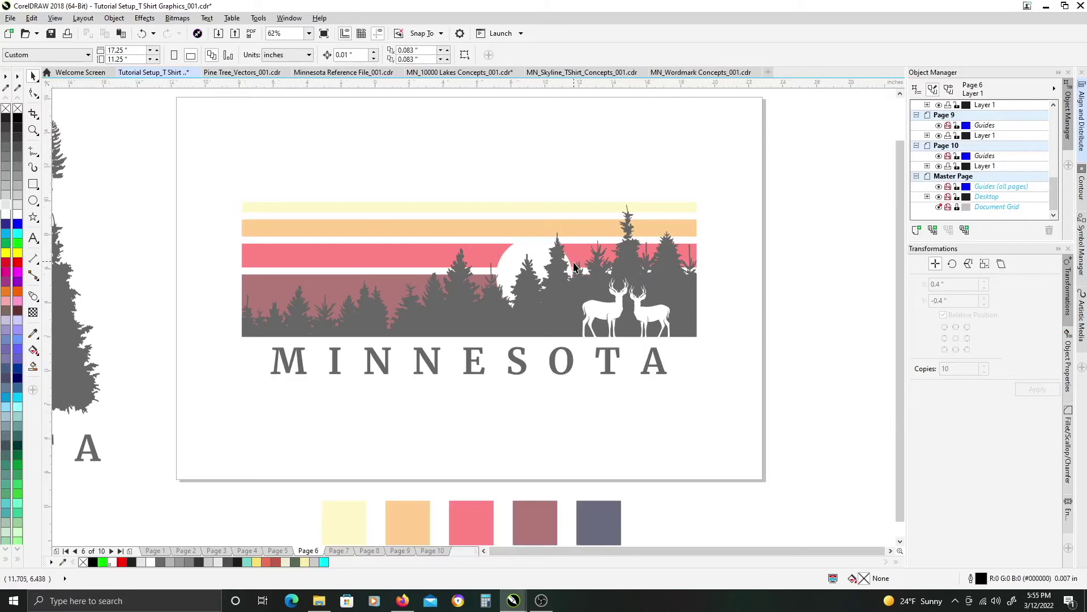
# Step: Try moving the grouped Minnesota graphic about half an inch higher on the page, and undo the move
pyautogui.scroll(-2, 575, 262)
pyautogui.moveTo(590, 186); pyautogui.dragTo(565, 280)
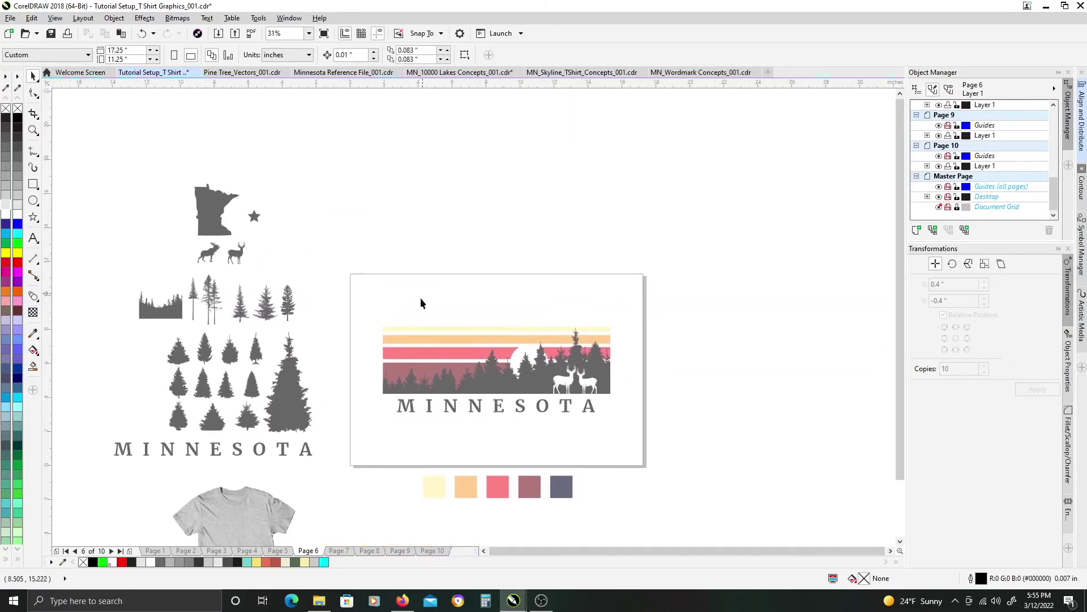
pyautogui.moveTo(380, 413); pyautogui.dragTo(371, 312)
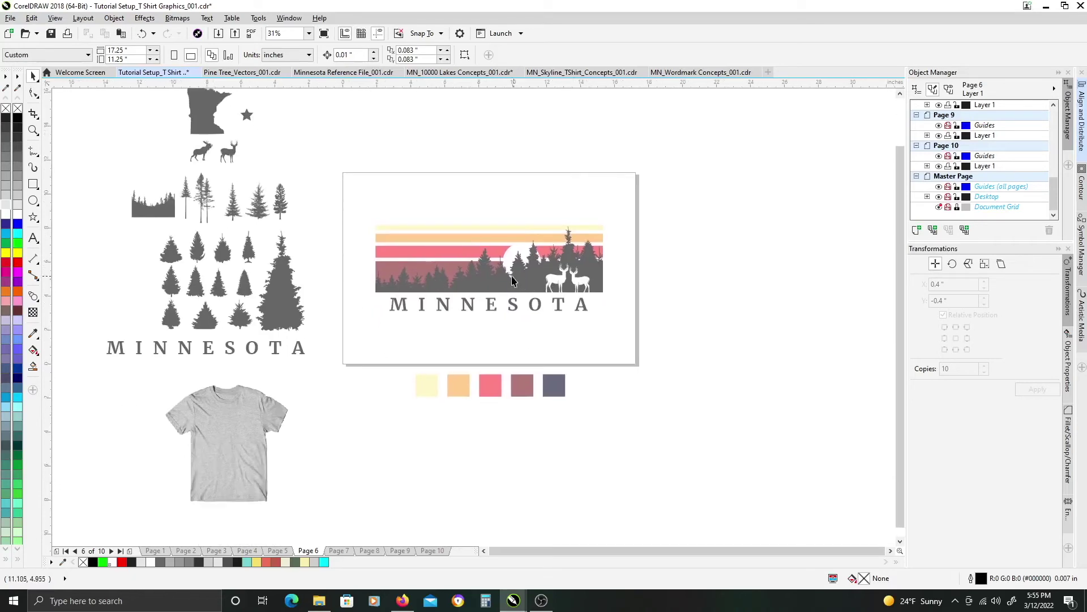
pyautogui.moveTo(362, 201); pyautogui.dragTo(602, 314)
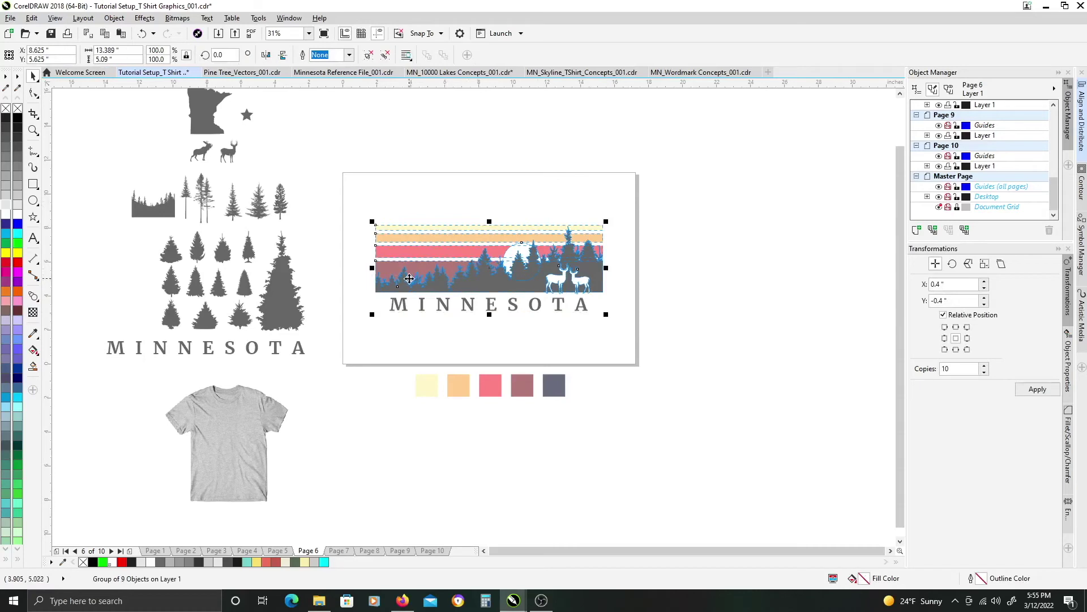
pyautogui.press('Up')
pyautogui.press('Up')
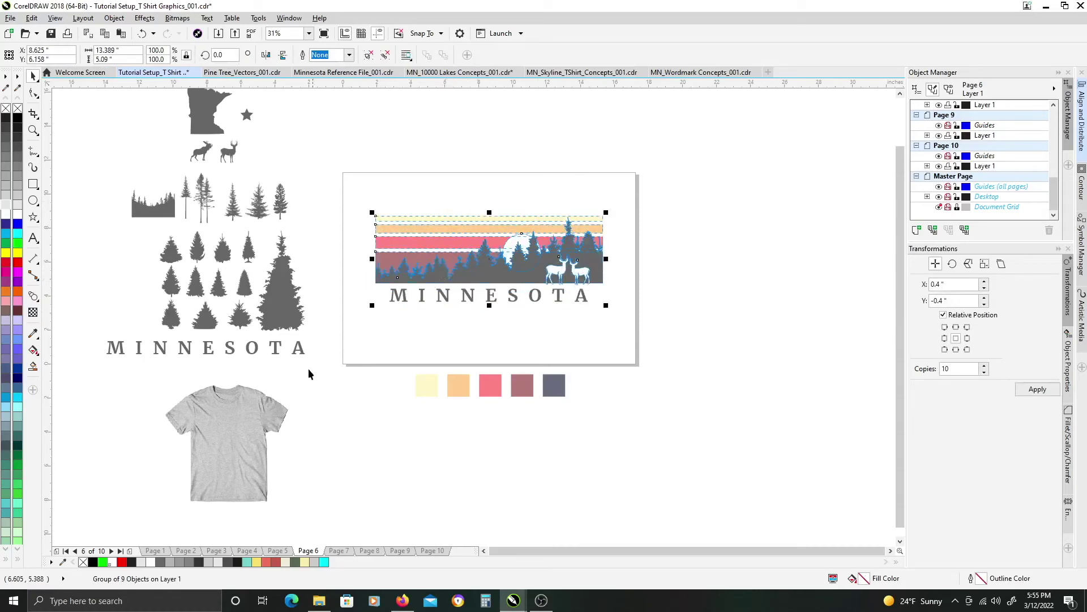
pyautogui.hotkey('ctrl', 'z')
pyautogui.hotkey('ctrl', 'z')
# Step: Place a copy of the gray T-shirt image in the empty area to the right of the page
pyautogui.moveTo(215, 444); pyautogui.dragTo(700, 278)
pyautogui.scroll(2, 670, 286)
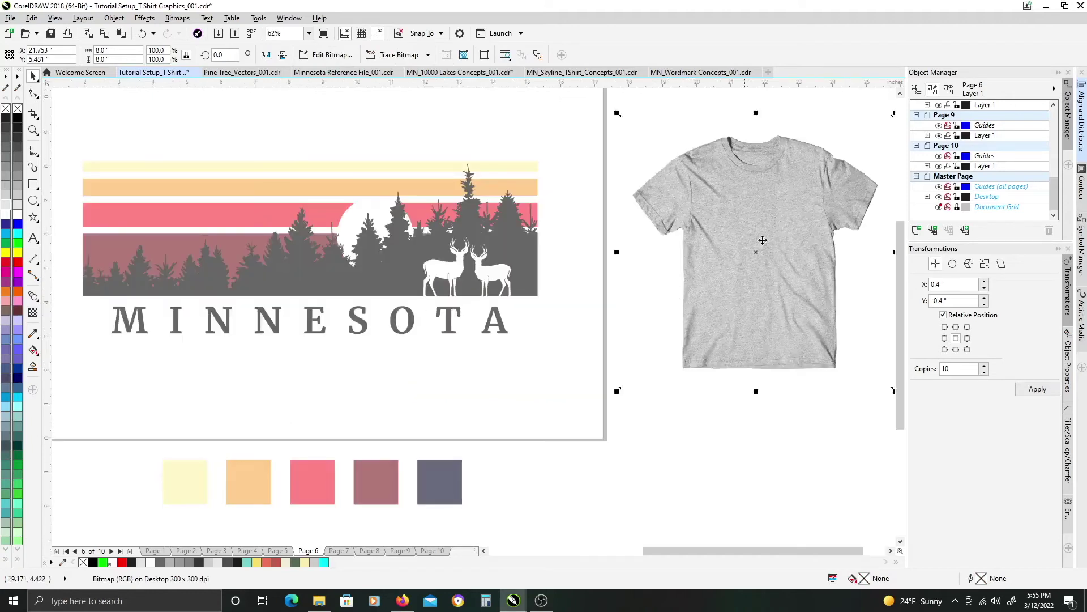
pyautogui.scroll(-2, 497, 303)
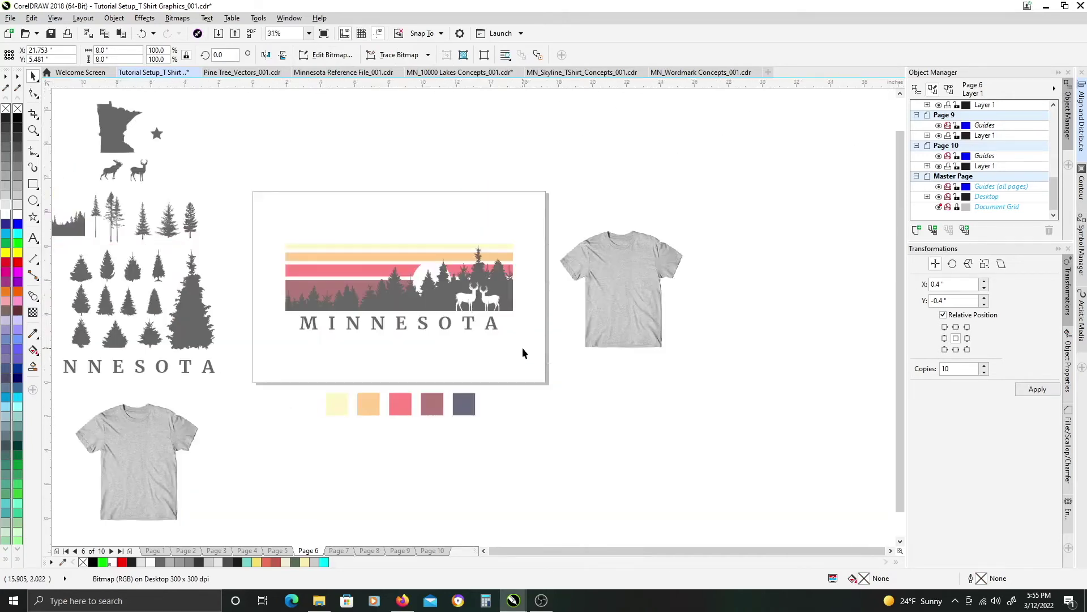
# Step: Try placing a copy of the grouped Minnesota graphic over the copied T-shirt, and delete that copy
pyautogui.moveTo(522, 348); pyautogui.dragTo(263, 210)
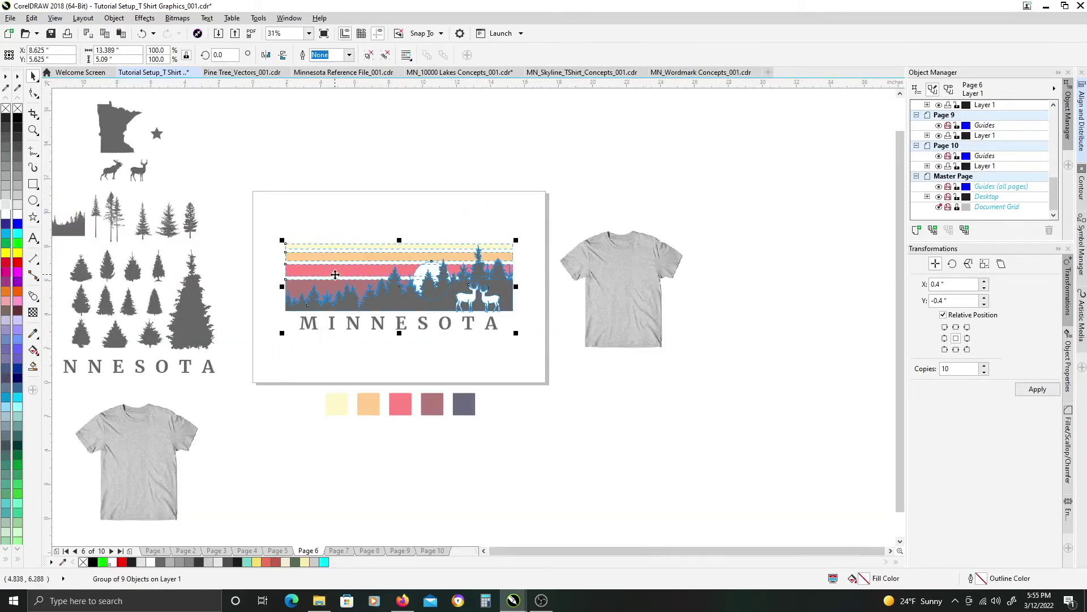
pyautogui.moveTo(336, 275); pyautogui.dragTo(563, 275)
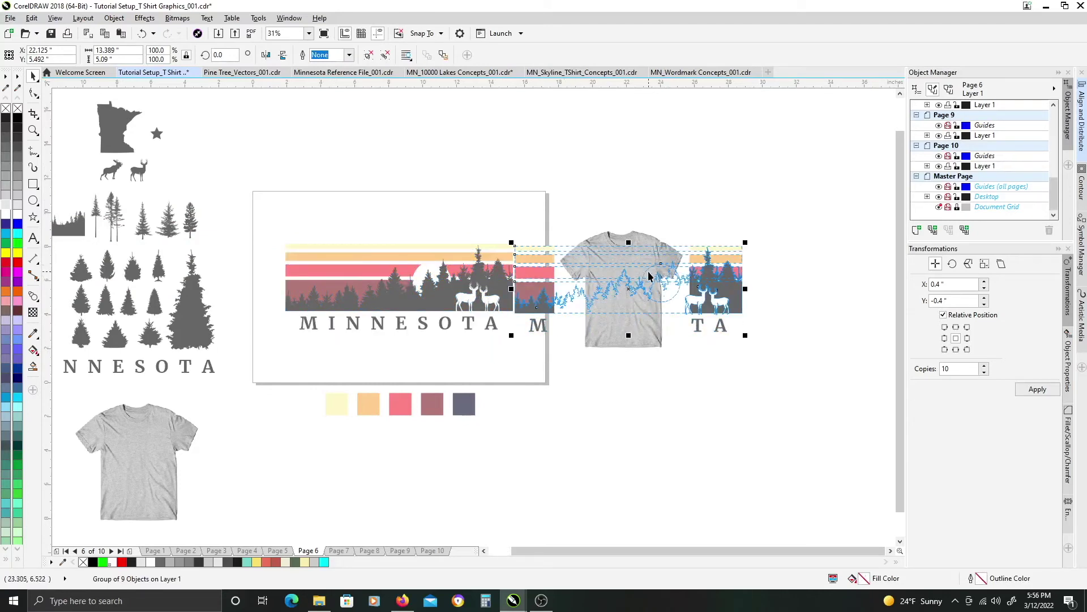
pyautogui.press('Delete')
# Step: Move the grouped Minnesota graphic straight up to the page's upper edge
pyautogui.moveTo(264, 348); pyautogui.dragTo(264, 347)
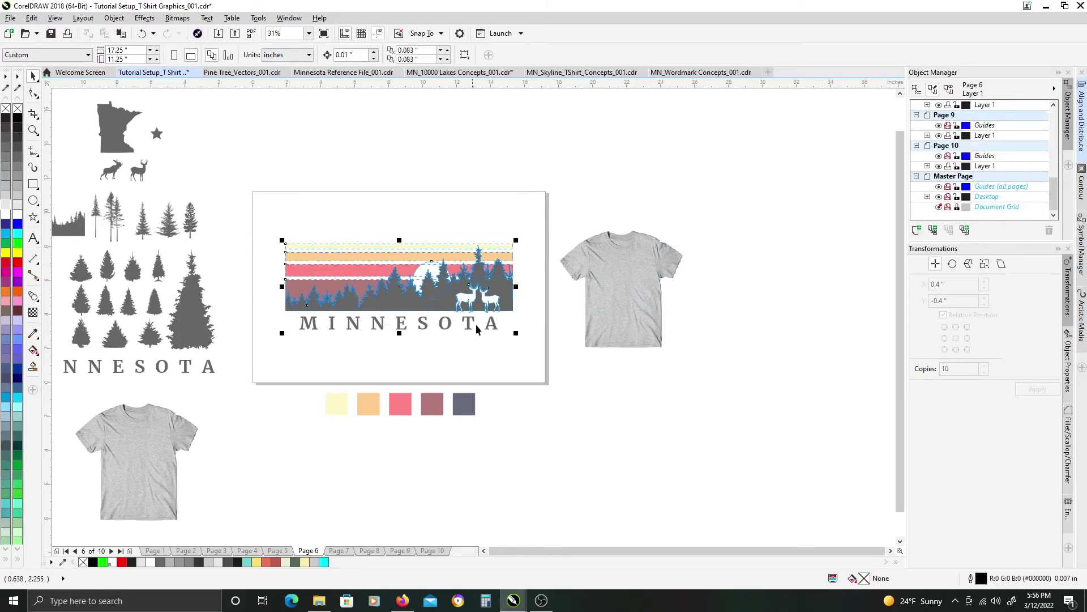
pyautogui.moveTo(486, 302); pyautogui.dragTo(492, 255)
# Step: Move the copied T-shirt onto the page, shrink it to about 5.68 inches and center it on the page
pyautogui.moveTo(619, 286); pyautogui.dragTo(406, 333)
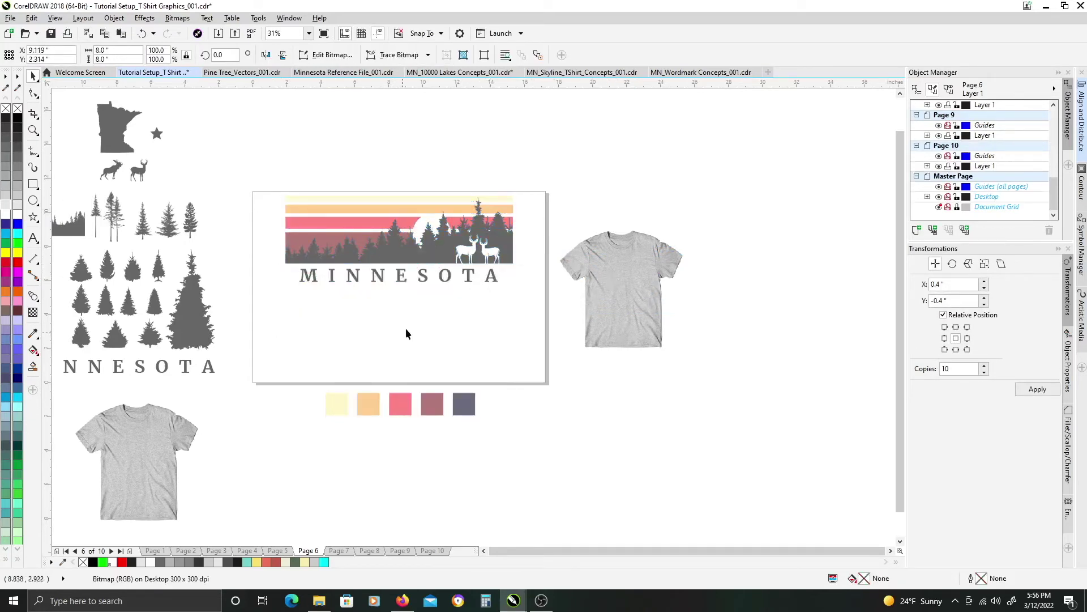
pyautogui.moveTo(480, 274); pyautogui.dragTo(472, 291)
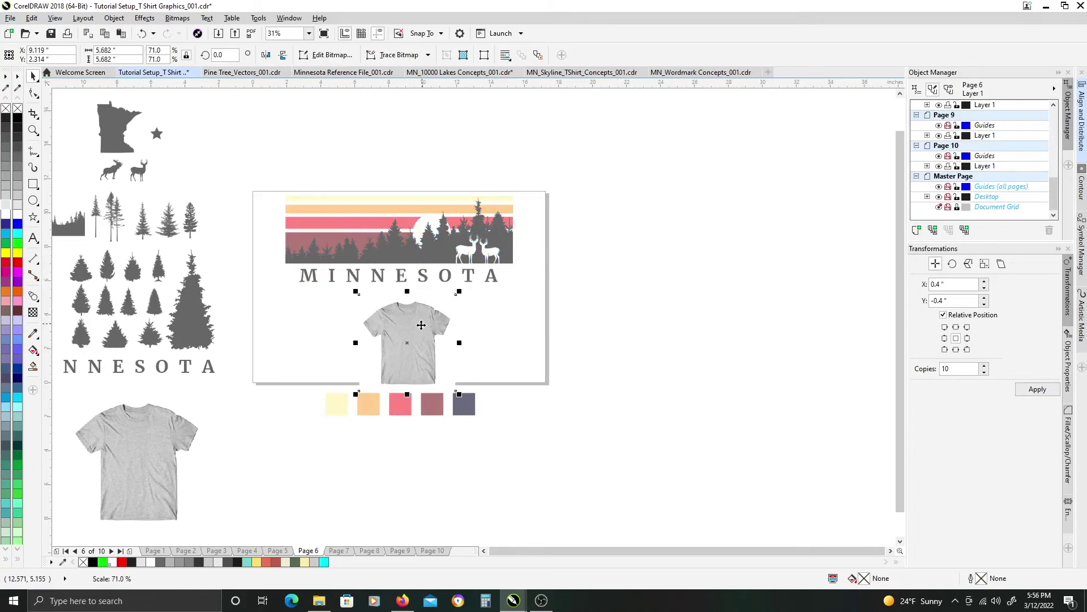
pyautogui.moveTo(420, 325); pyautogui.dragTo(411, 319)
pyautogui.press('p')
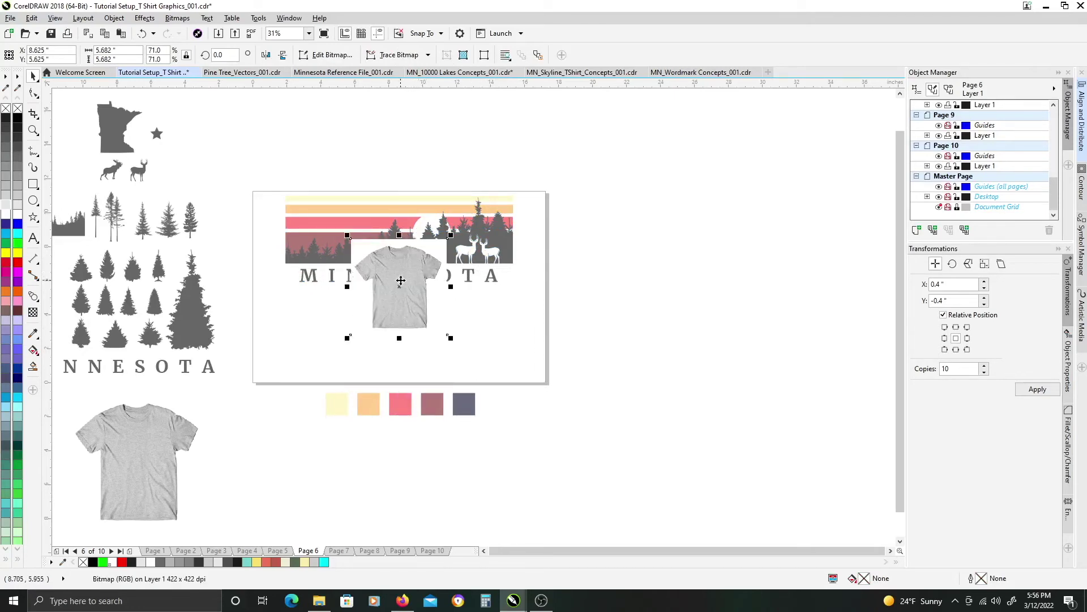
# Step: Move the gray T-shirt on the page straight down below the Minnesota lettering and shrink it to about 5.33 inches
pyautogui.moveTo(402, 280); pyautogui.dragTo(402, 327)
pyautogui.scroll(2, 405, 315)
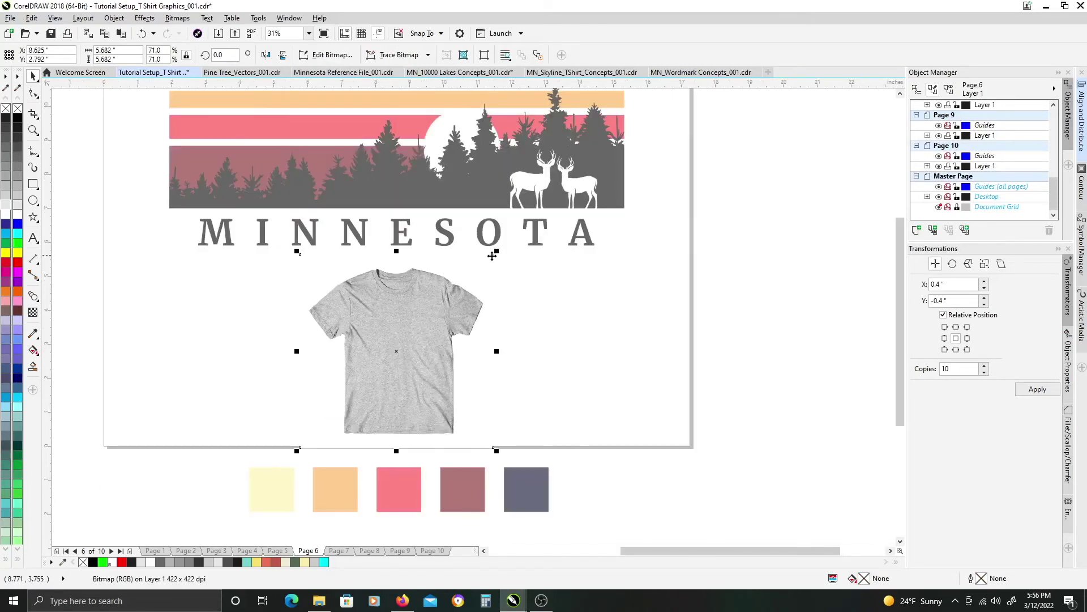
pyautogui.moveTo(497, 249); pyautogui.dragTo(490, 255)
pyautogui.scroll(-2, 505, 269)
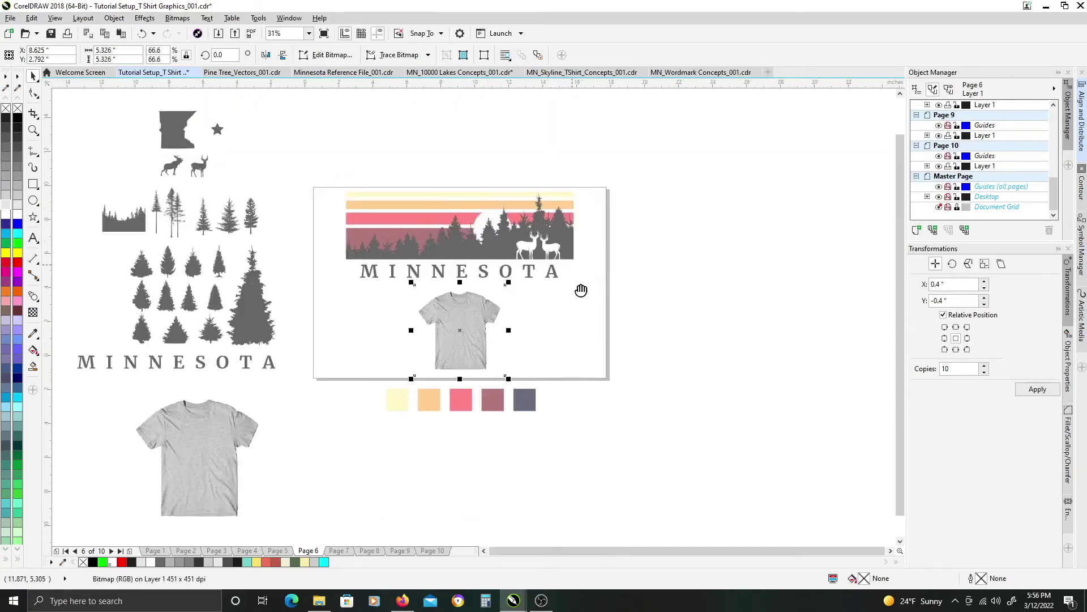
# Step: Place a copy of the grouped Minnesota graphic on the shirt's chest and shrink it to about 2.07 inches wide
pyautogui.moveTo(581, 290); pyautogui.dragTo(597, 324)
pyautogui.moveTo(644, 192); pyautogui.dragTo(335, 328)
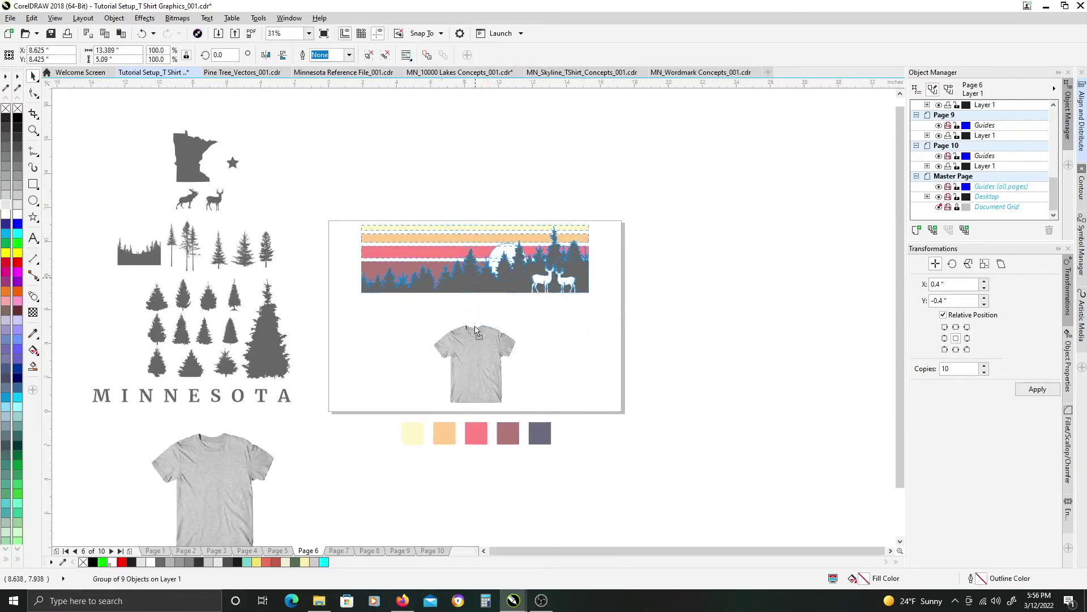
pyautogui.moveTo(475, 330); pyautogui.dragTo(475, 346)
pyautogui.rightClick(476, 346)
pyautogui.moveTo(590, 297); pyautogui.dragTo(510, 329)
pyautogui.scroll(2, 474, 348)
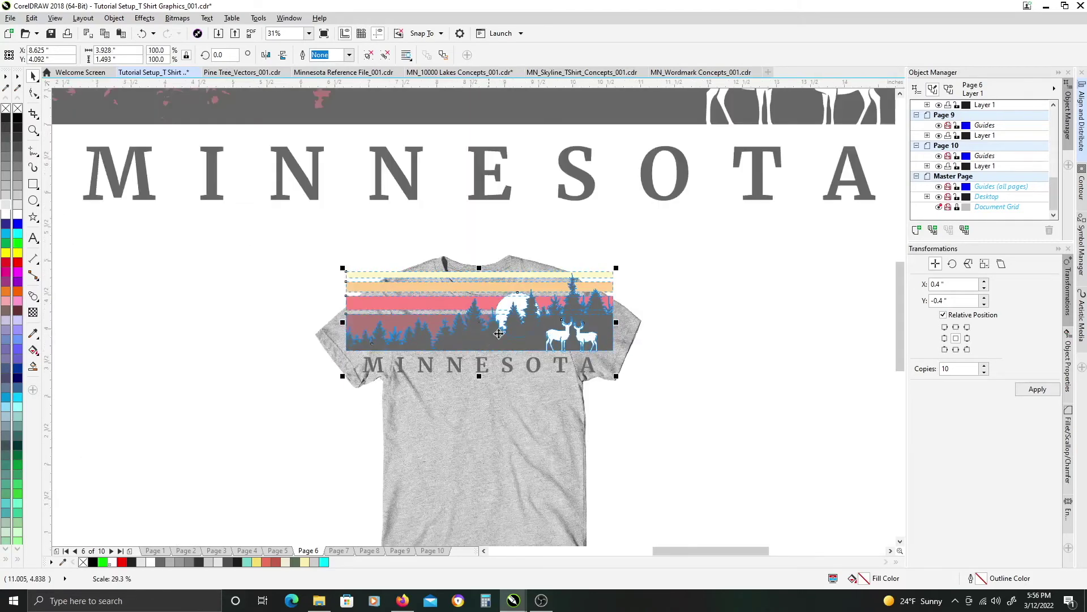
pyautogui.scroll(2, 499, 334)
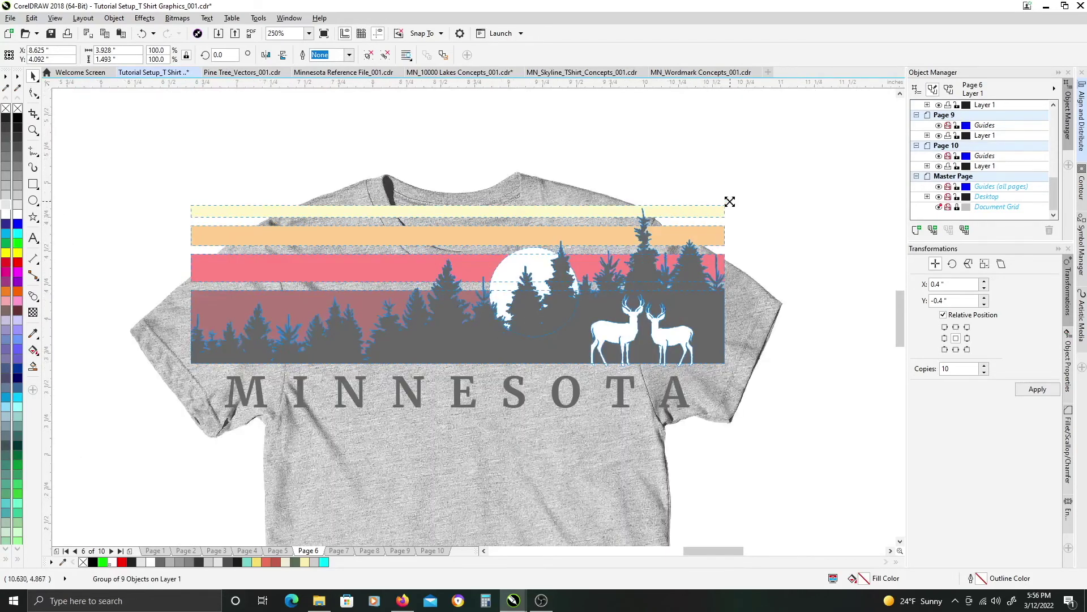
pyautogui.moveTo(730, 202); pyautogui.dragTo(577, 304)
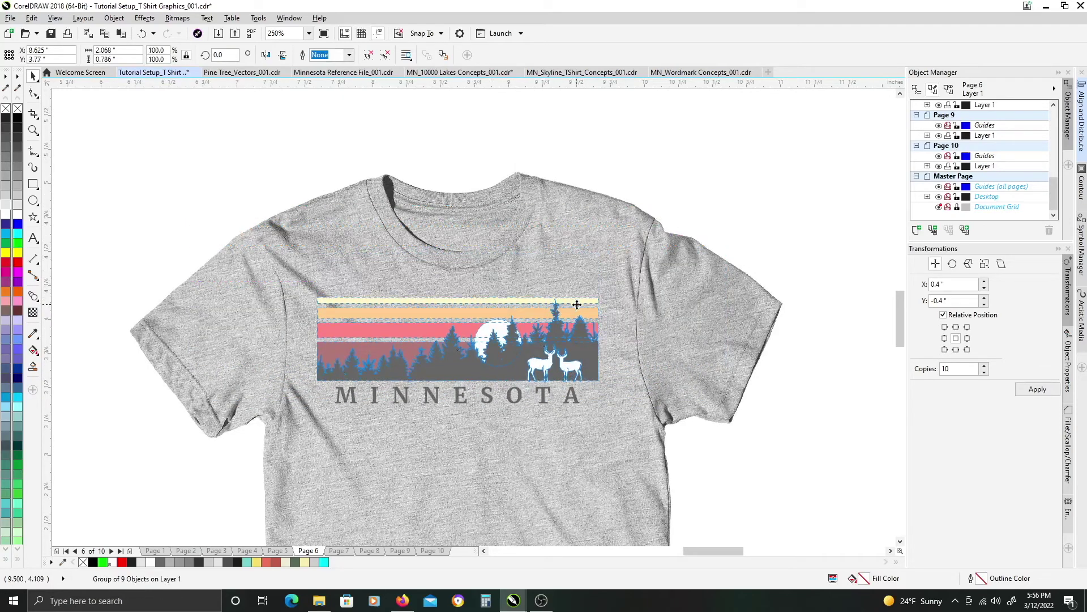
# Step: Nudge the small Minnesota graphic down slightly on the shirt's chest and deselect it
pyautogui.scroll(-2, 577, 304)
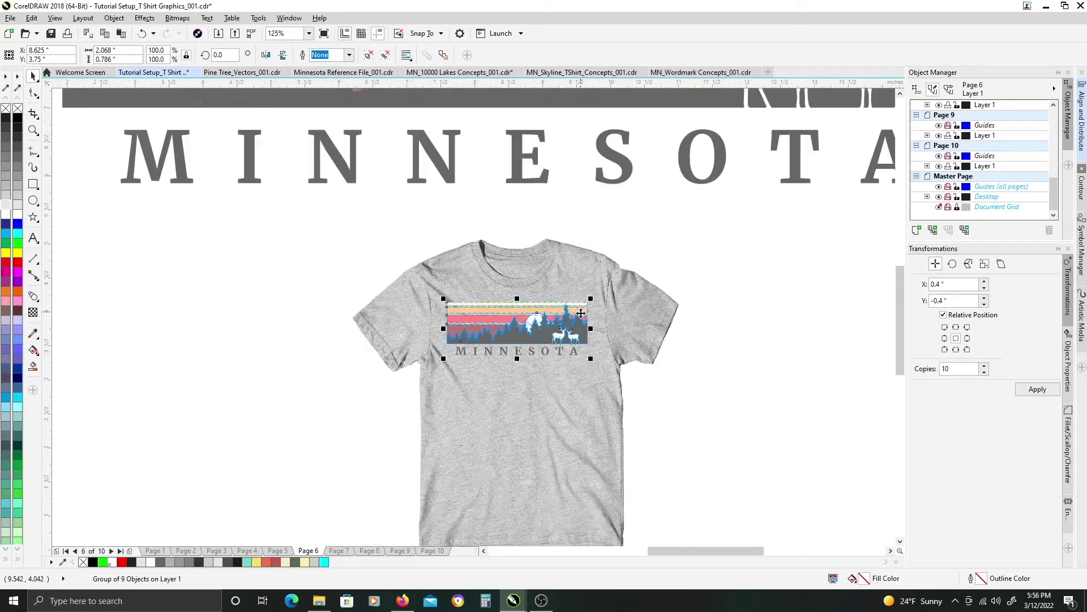
pyautogui.press('Down')
pyautogui.press('Down')
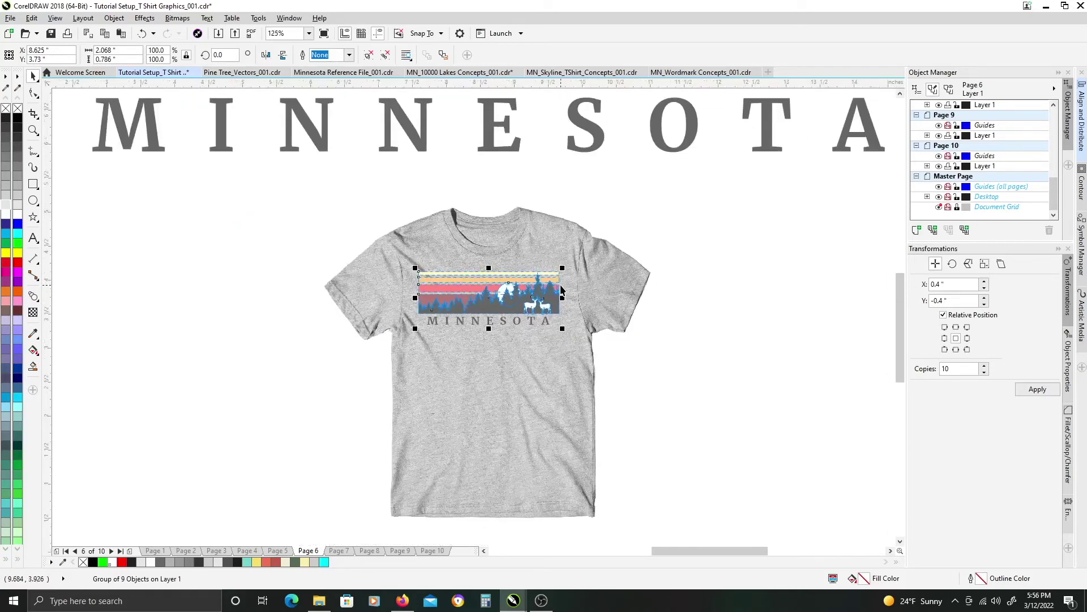
pyautogui.scroll(2, 561, 292)
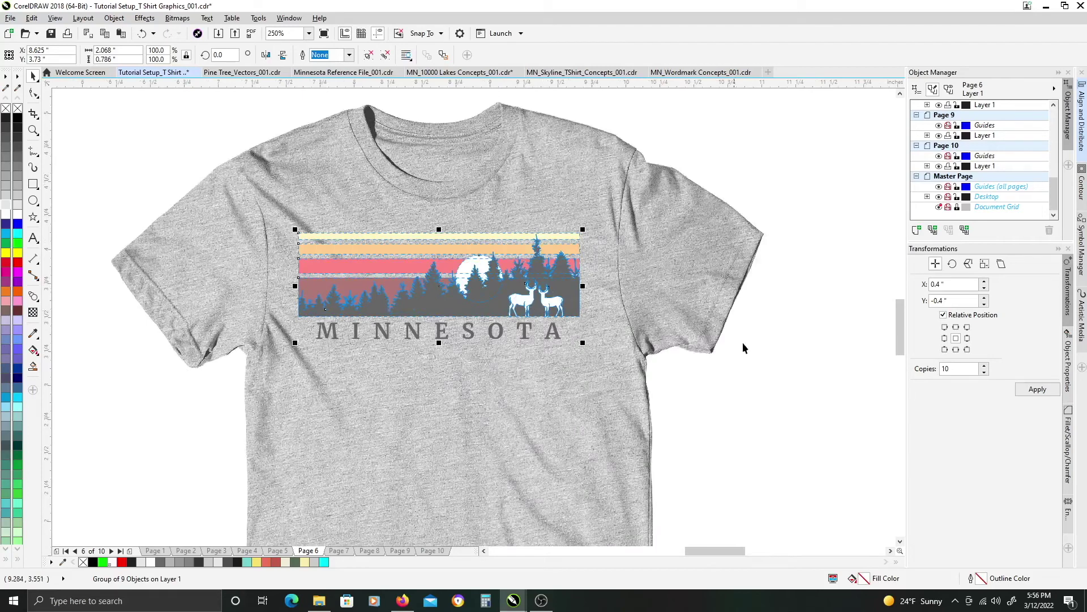
pyautogui.click(804, 367)
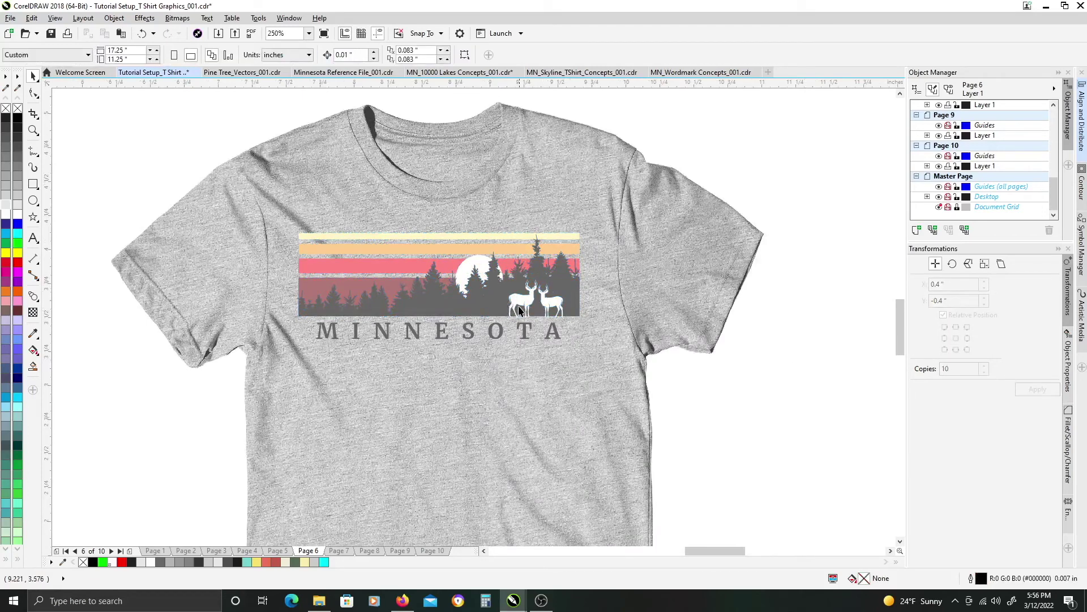
# Step: Compare the white sun and deer in the large page graphic with those in the small graphic on the gray shirt
pyautogui.scroll(1, 515, 312)
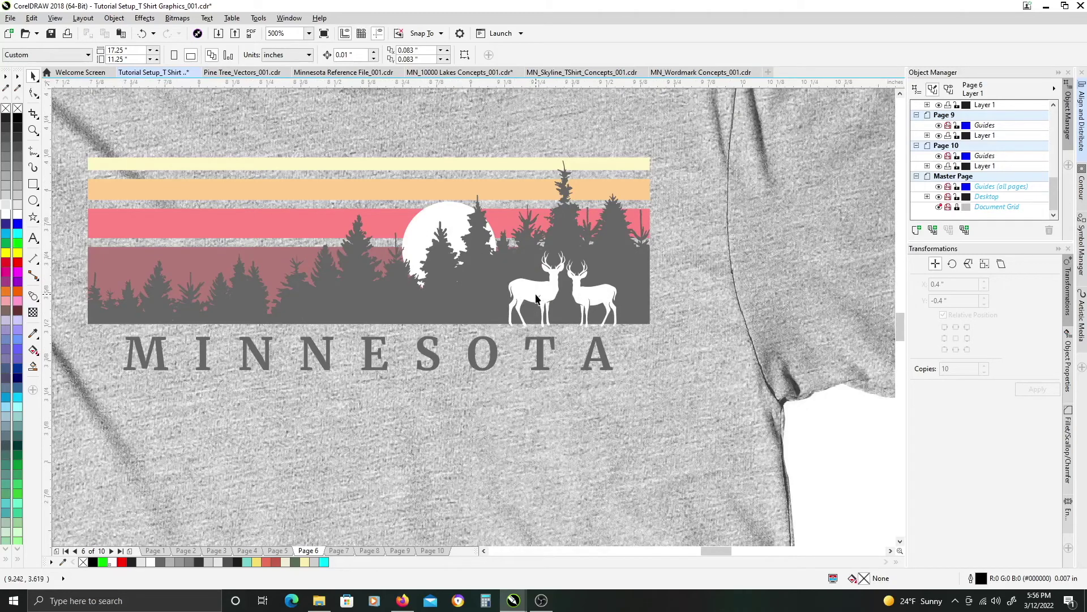
pyautogui.scroll(-4, 537, 299)
pyautogui.scroll(3, 552, 298)
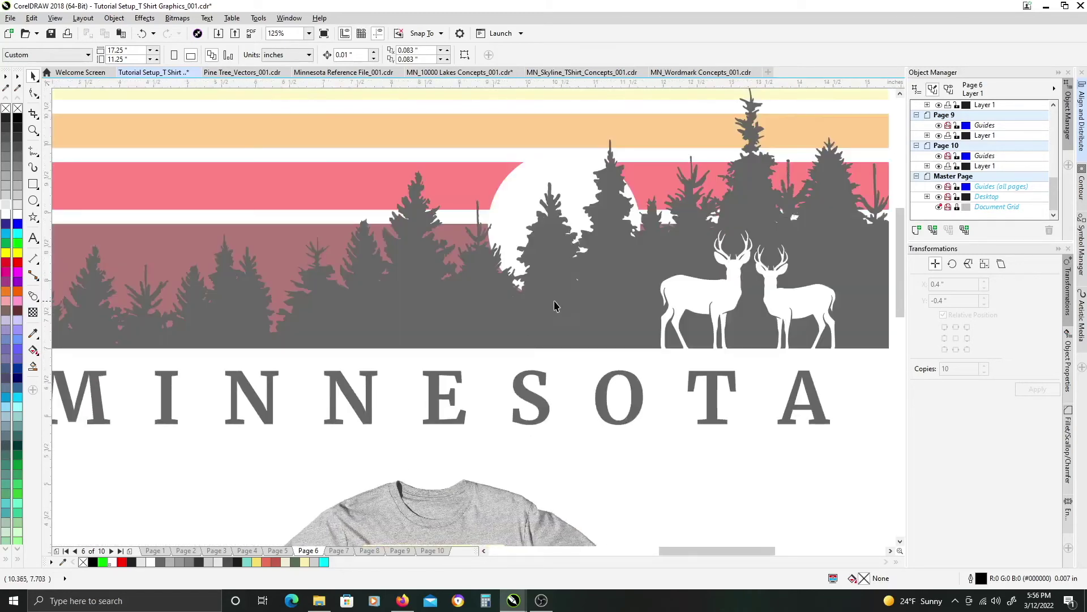
pyautogui.scroll(-3, 555, 306)
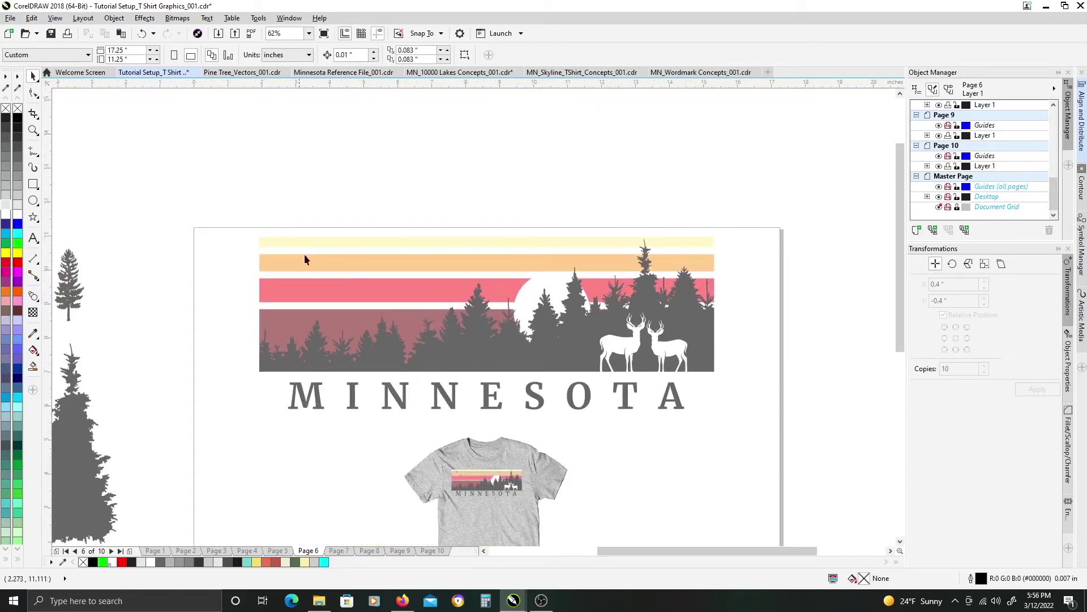
pyautogui.scroll(3, 551, 328)
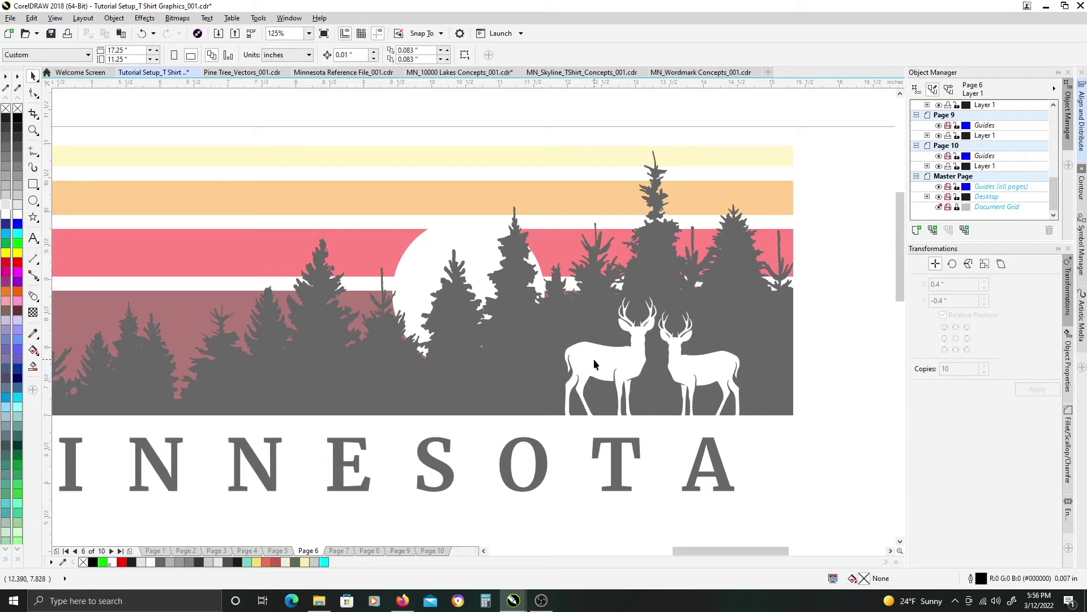
pyautogui.scroll(-3, 597, 372)
pyautogui.moveTo(548, 439); pyautogui.dragTo(552, 408)
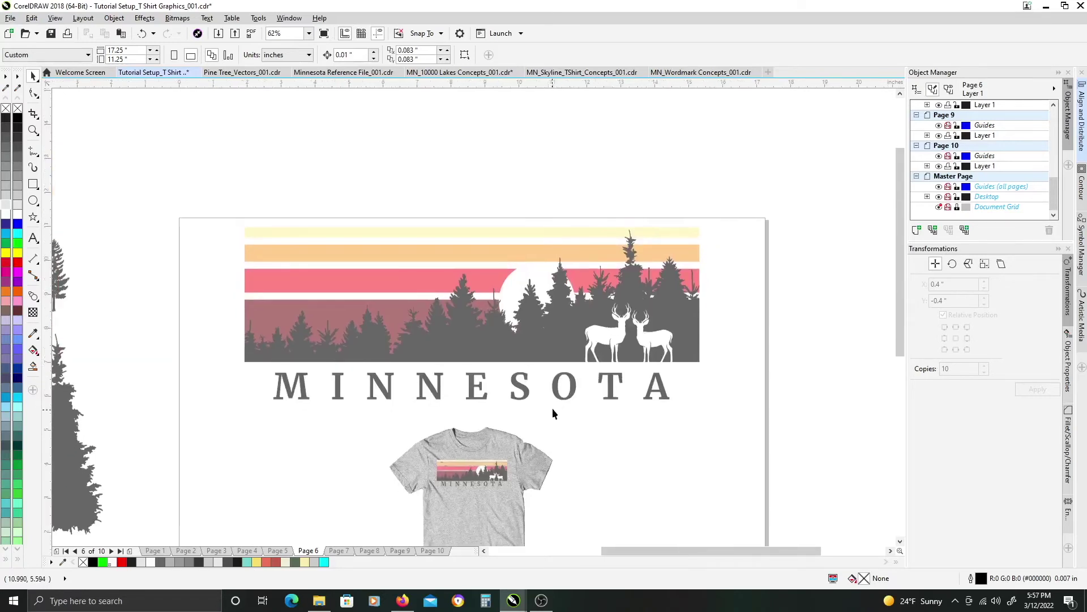
pyautogui.scroll(3, 607, 300)
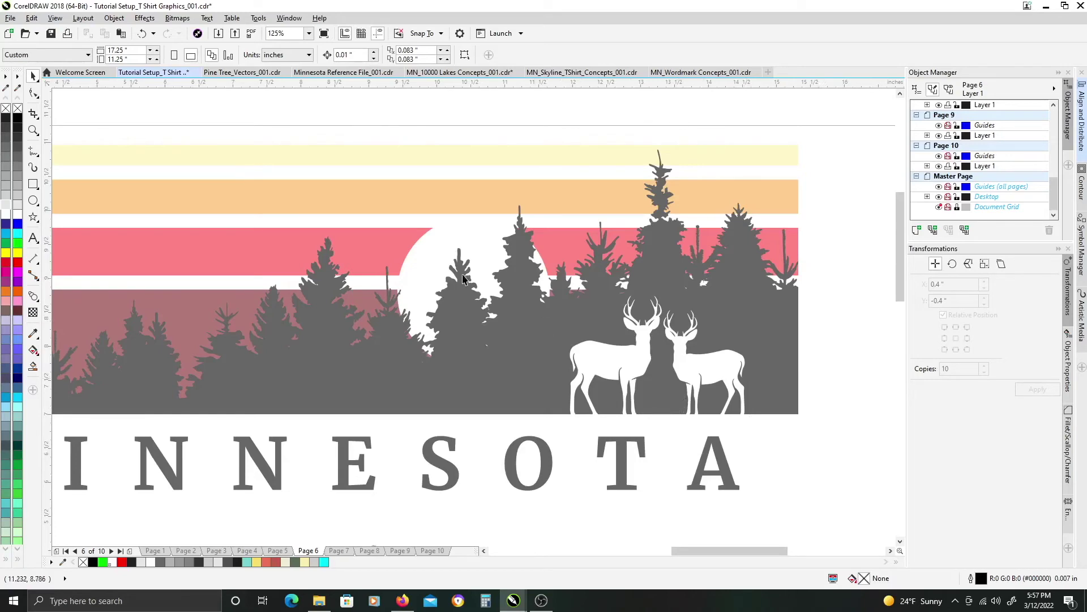
pyautogui.scroll(-3, 405, 447)
pyautogui.scroll(6, 418, 422)
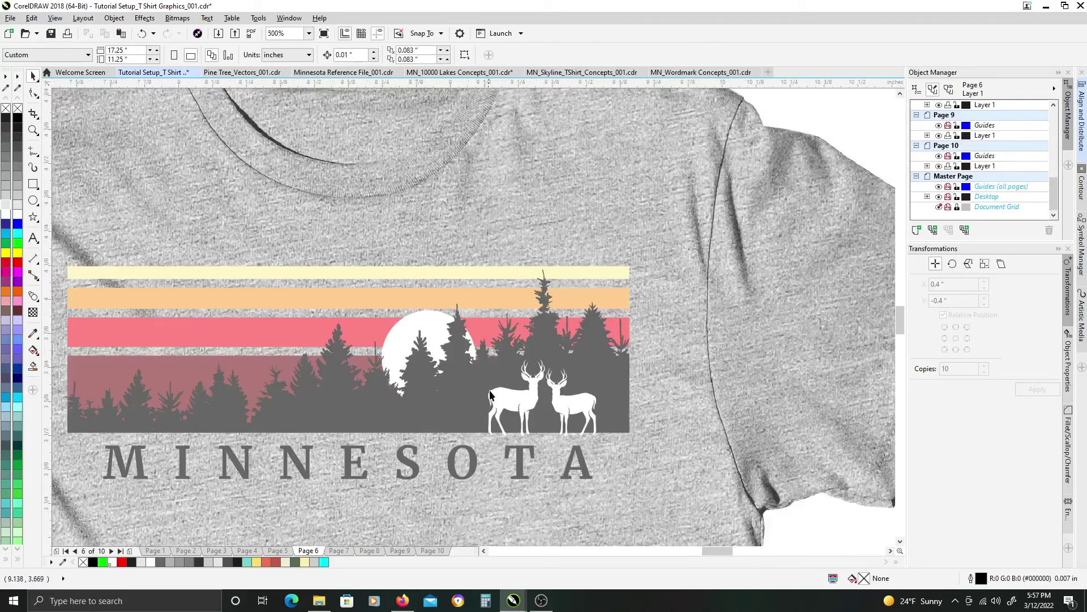
pyautogui.scroll(1, 505, 421)
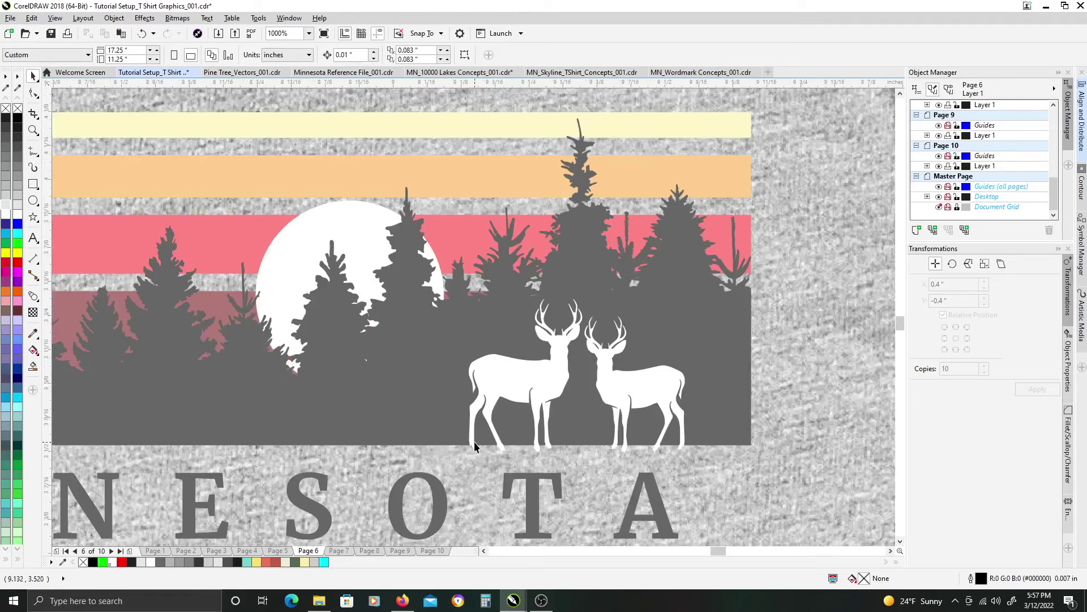
pyautogui.scroll(1, 481, 449)
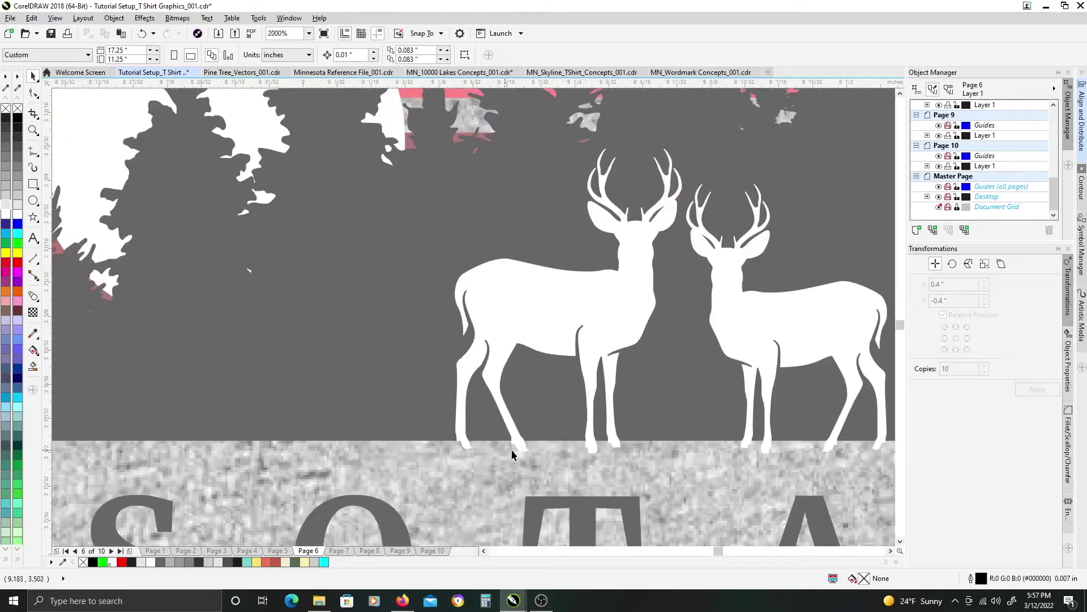
pyautogui.scroll(-1, 511, 454)
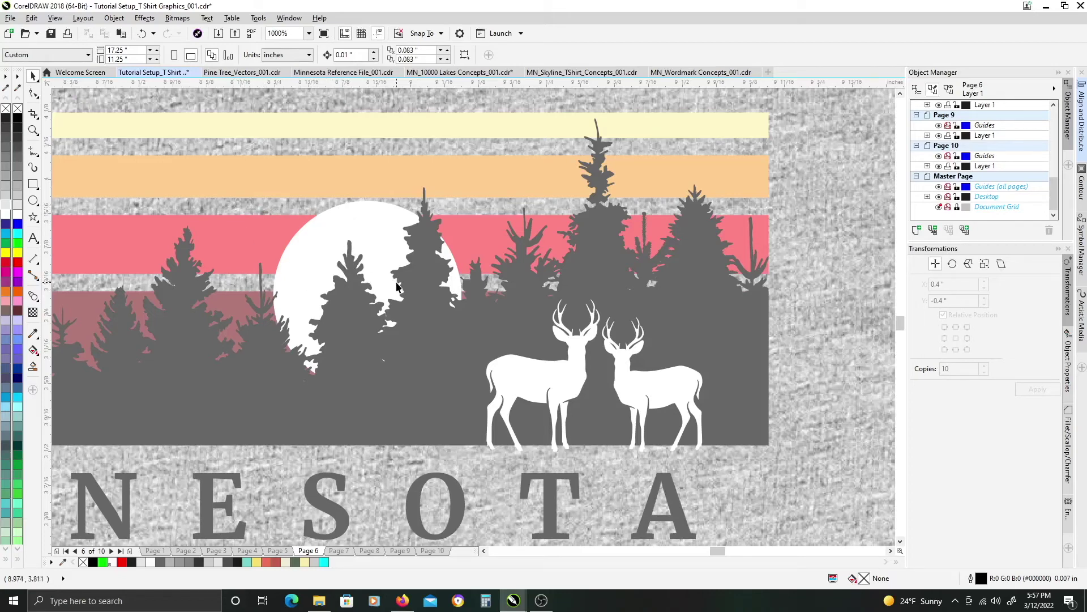
# Step: Ungroup the graphic on the shirt and trim the pink bar with the white sun circle
pyautogui.click(354, 227)
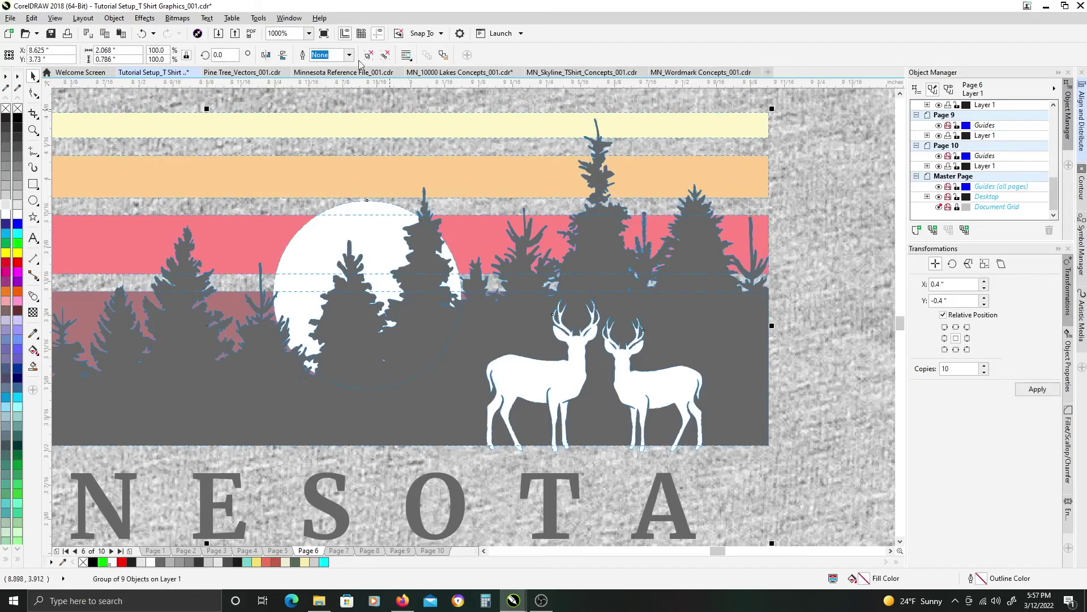
pyautogui.click(320, 153)
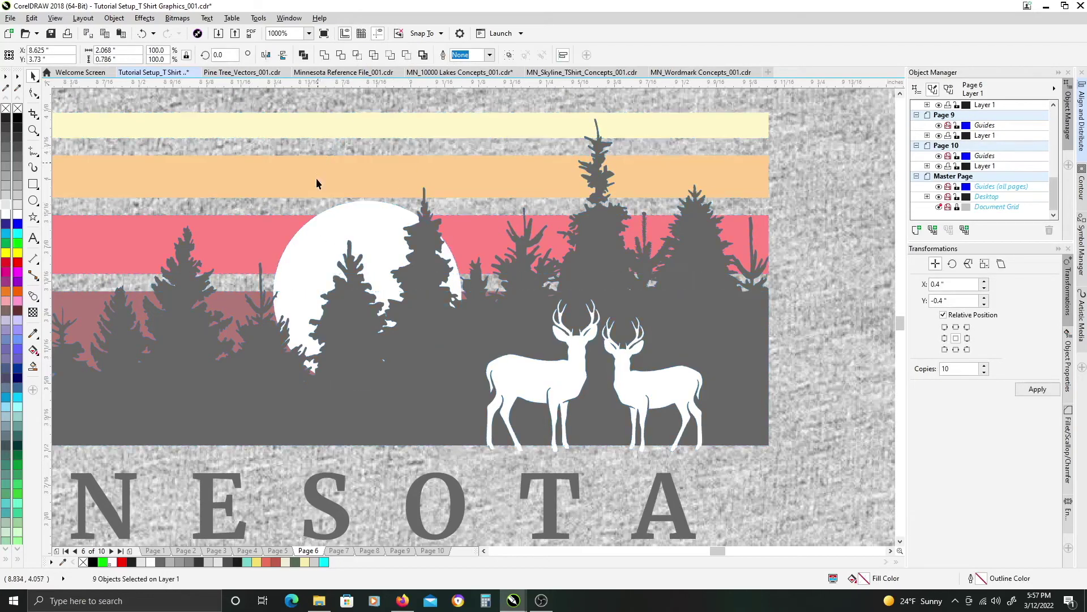
pyautogui.click(287, 297)
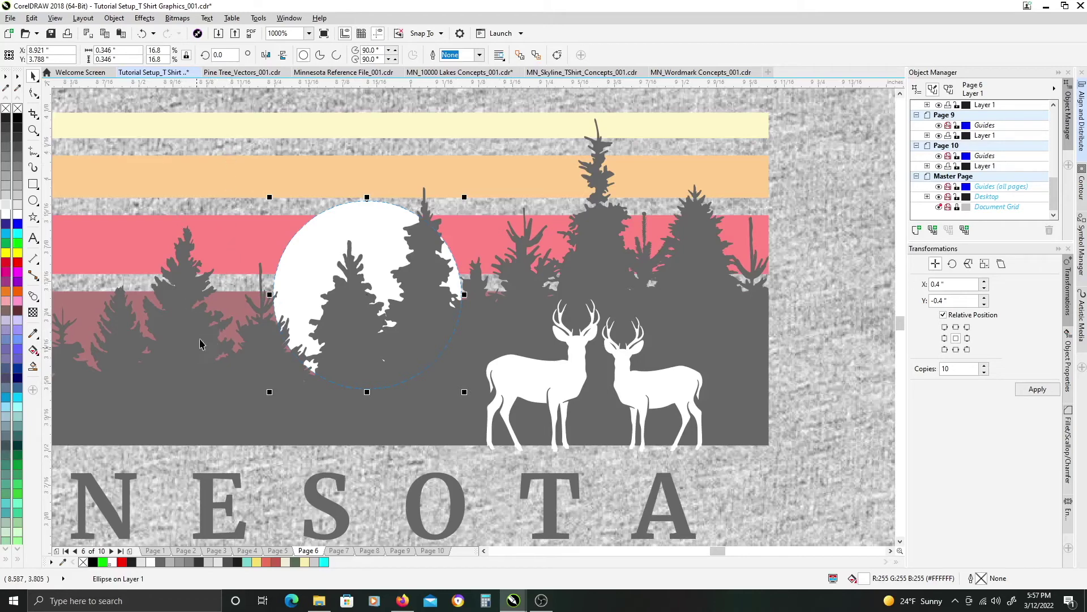
pyautogui.keyDown('shift'); pyautogui.click(251, 244); pyautogui.keyUp('shift')
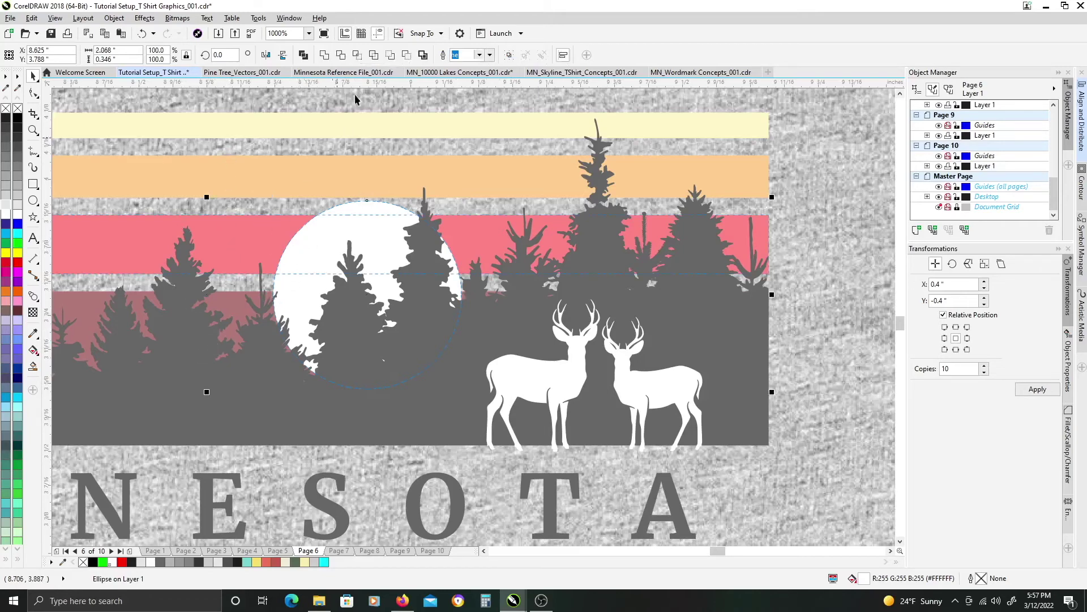
# Step: Trim the maroon bar with the white sun circle and delete the circle so the shirt fabric shows through
pyautogui.click(307, 255)
pyautogui.keyDown('shift'); pyautogui.click(236, 303); pyautogui.keyUp('shift')
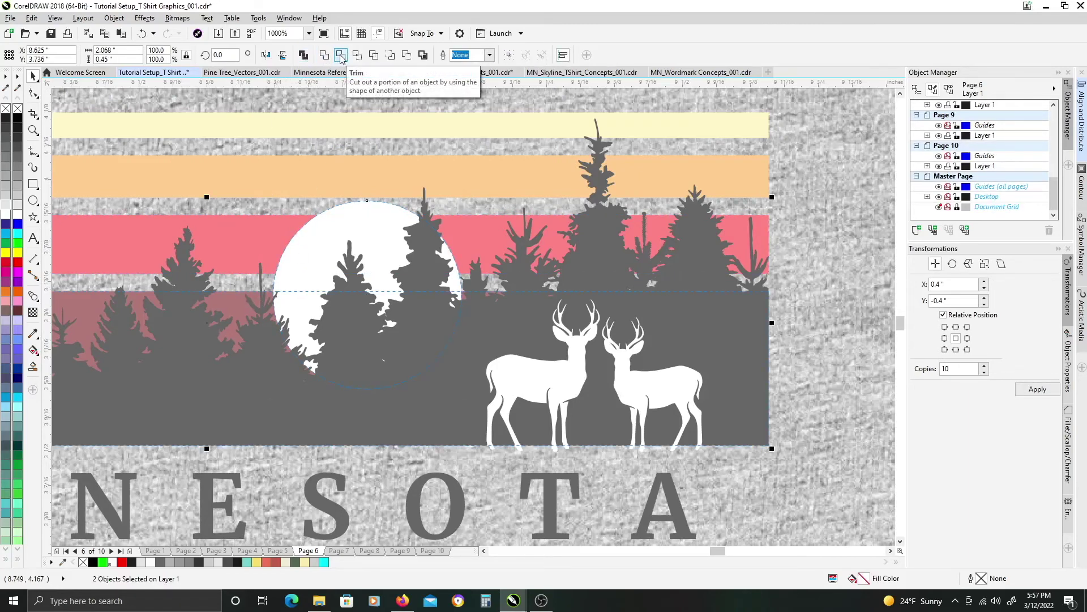
pyautogui.click(340, 57)
pyautogui.click(349, 220)
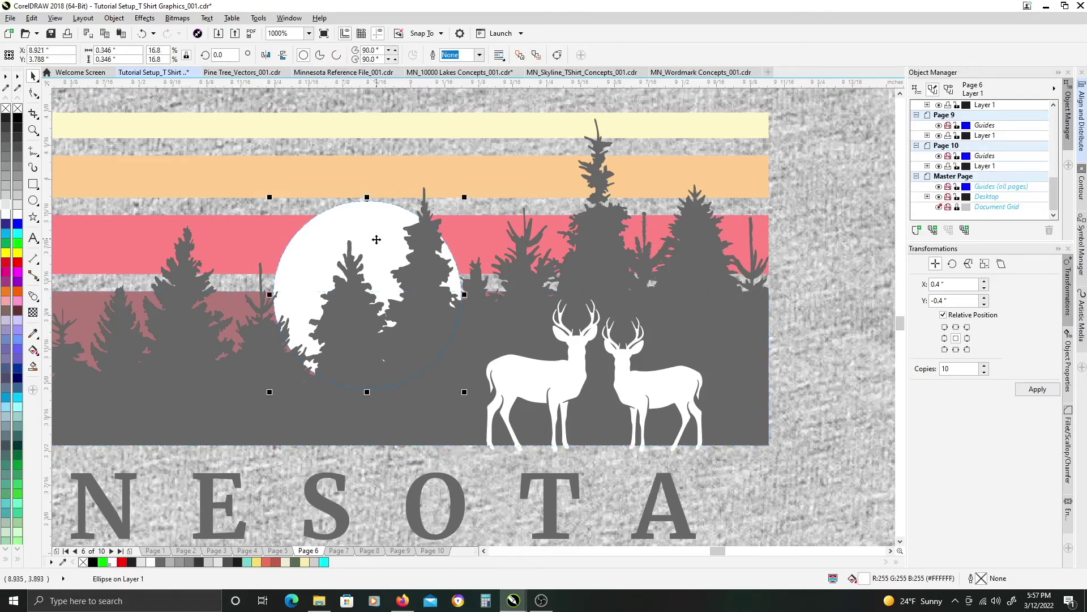
pyautogui.press('Delete')
# Step: Group the two white deer on the shirt graphic and trim the dark pine silhouette with them
pyautogui.moveTo(549, 295); pyautogui.dragTo(367, 269)
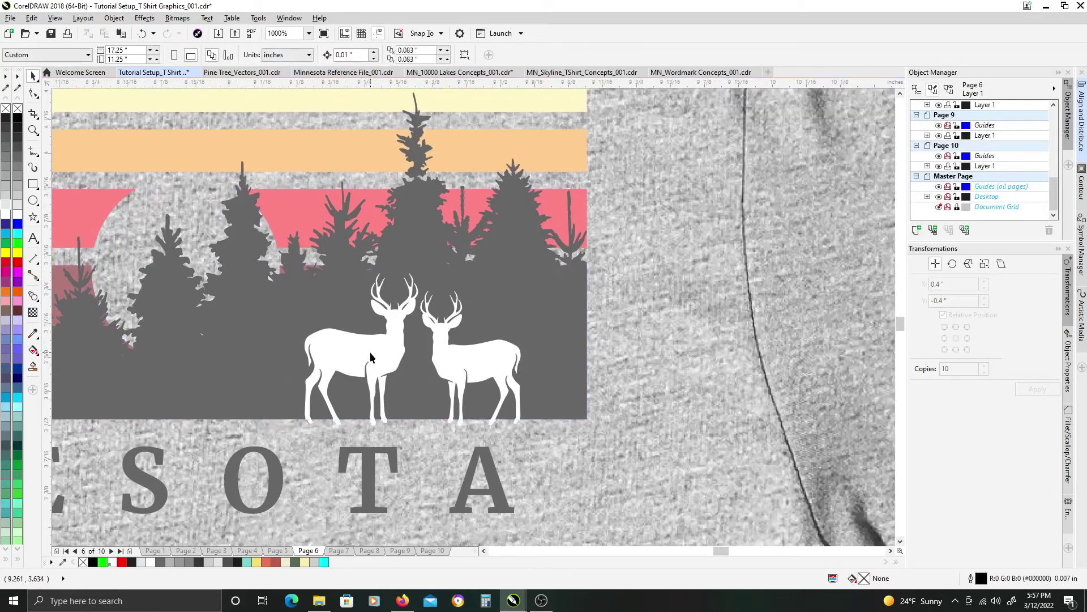
pyautogui.click(371, 357)
pyautogui.keyDown('shift'); pyautogui.click(457, 354); pyautogui.keyUp('shift')
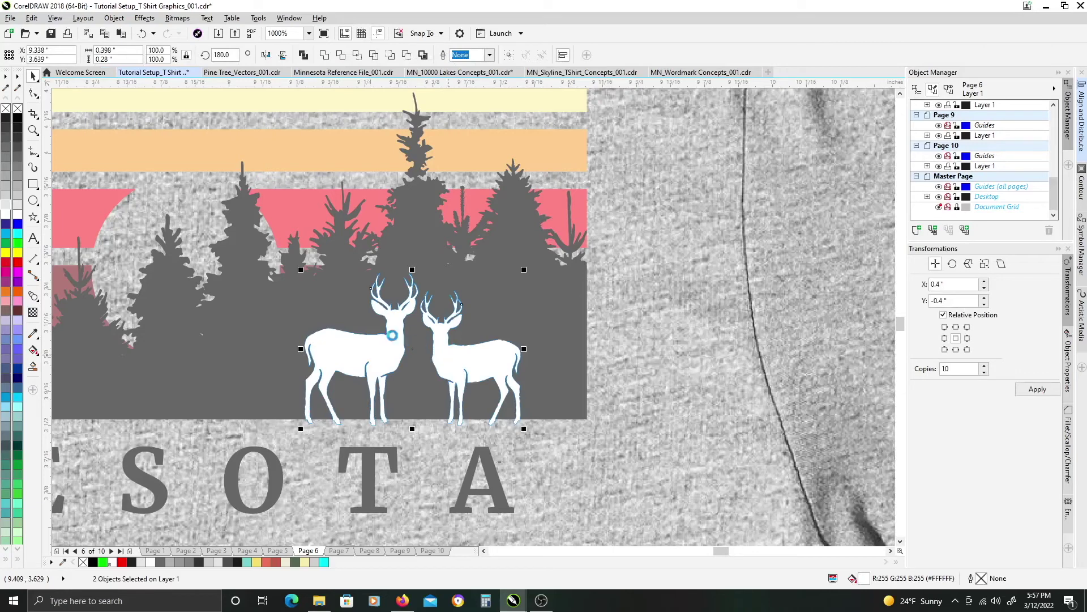
pyautogui.hotkey('ctrl', 'g')
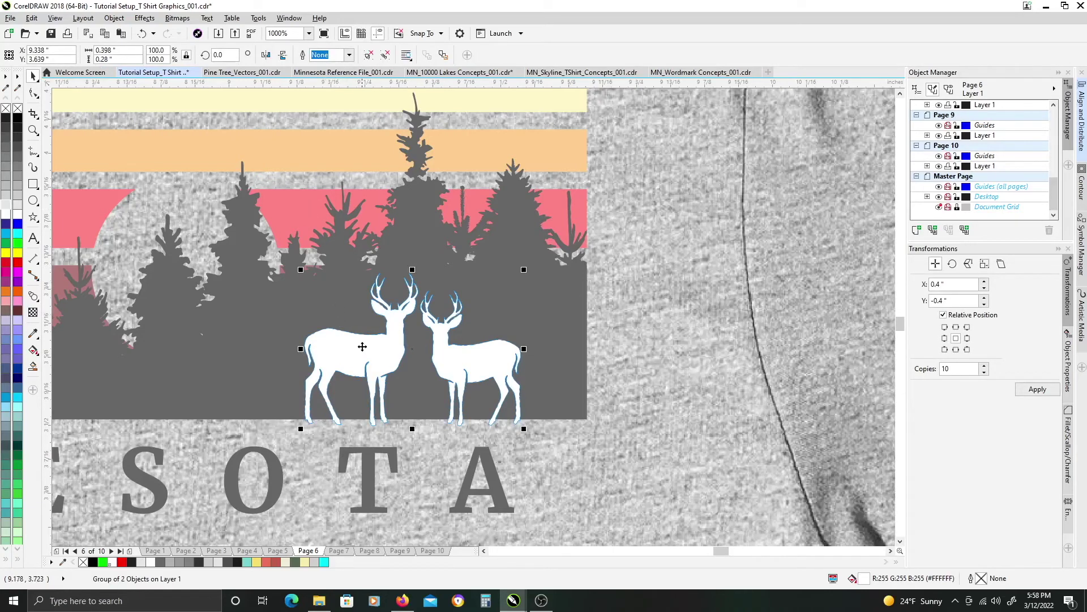
pyautogui.click(350, 340)
pyautogui.keyDown('shift'); pyautogui.click(351, 290); pyautogui.keyUp('shift')
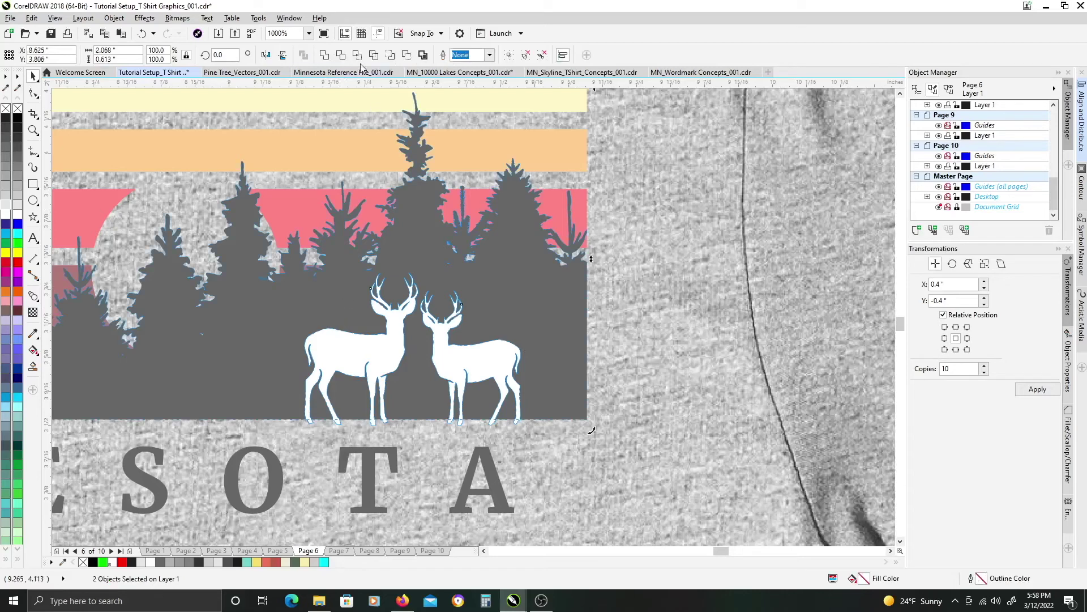
pyautogui.click(342, 56)
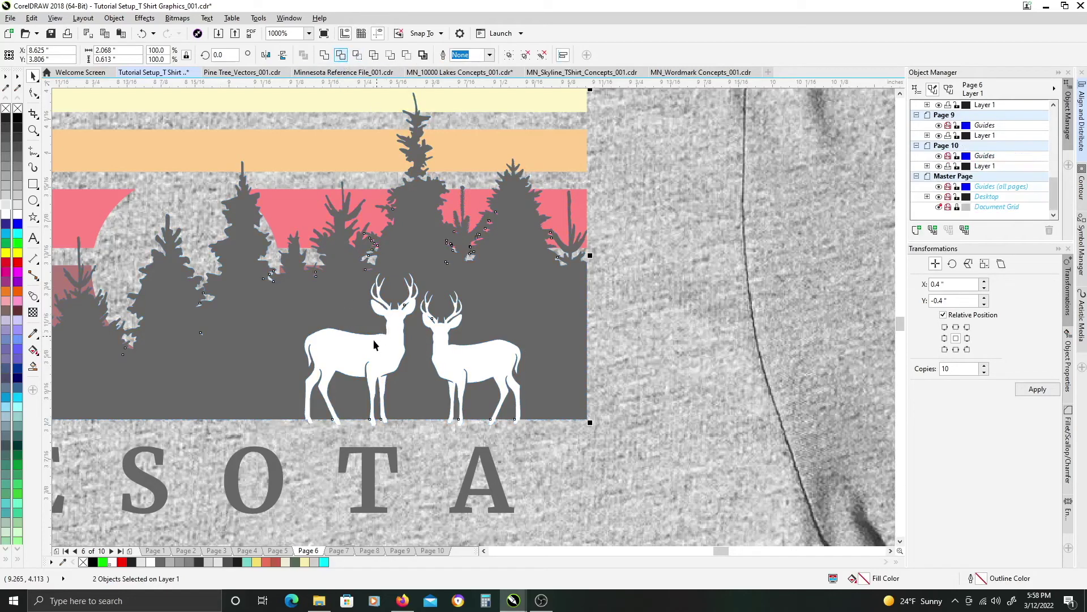
# Step: Trim the maroon bar behind the pines with the deer group and delete the white deer
pyautogui.scroll(2, 284, 272)
pyautogui.keyDown('shift'); pyautogui.click(283, 268); pyautogui.keyUp('shift')
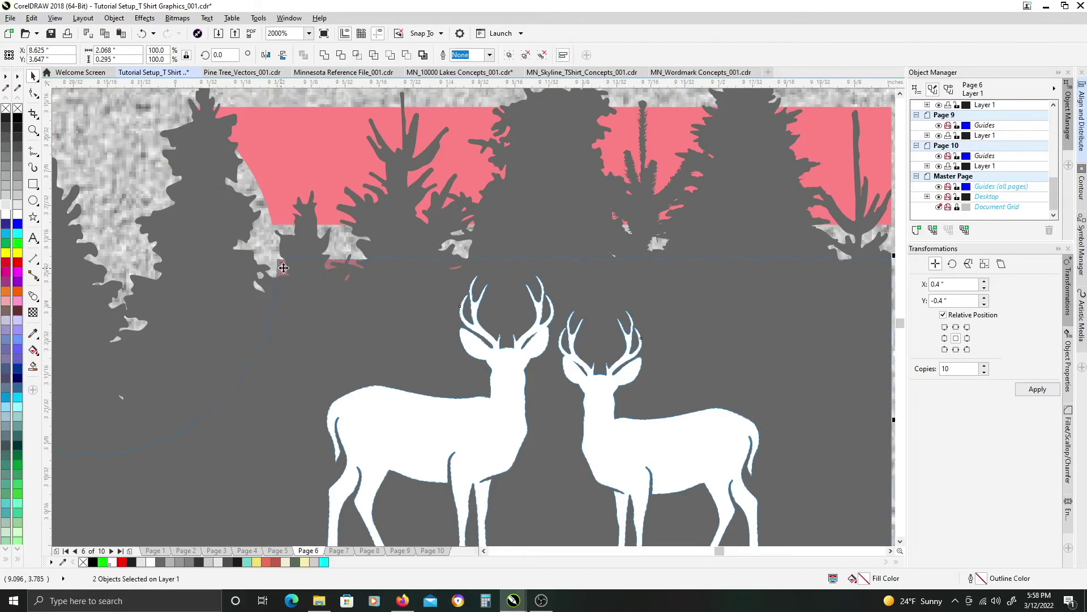
pyautogui.click(341, 55)
pyautogui.scroll(-1, 466, 381)
pyautogui.click(466, 399)
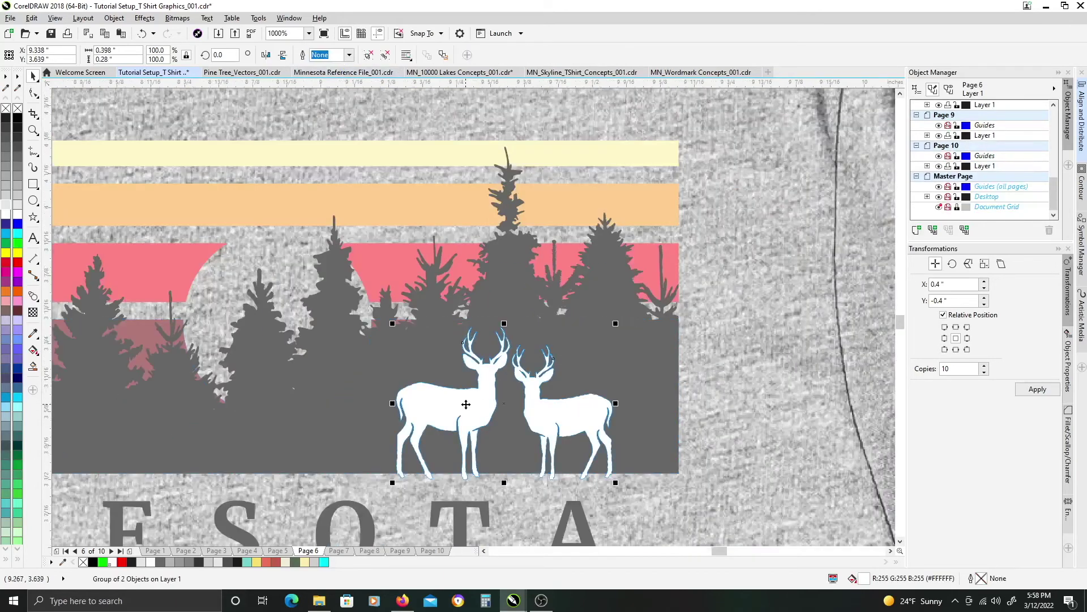
pyautogui.press('Delete')
pyautogui.scroll(-3, 489, 403)
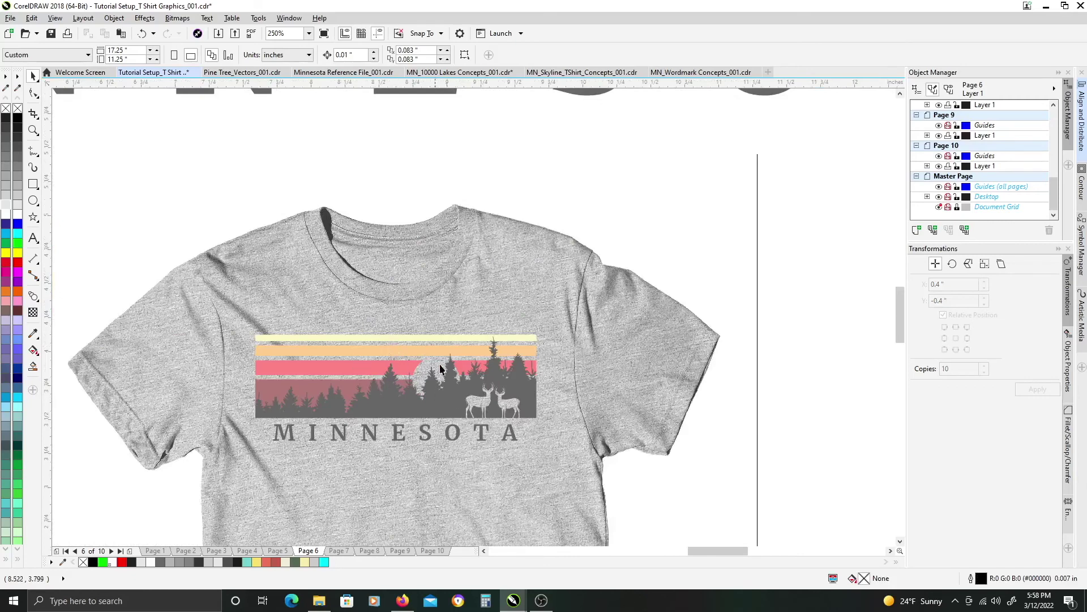
pyautogui.scroll(-1, 451, 342)
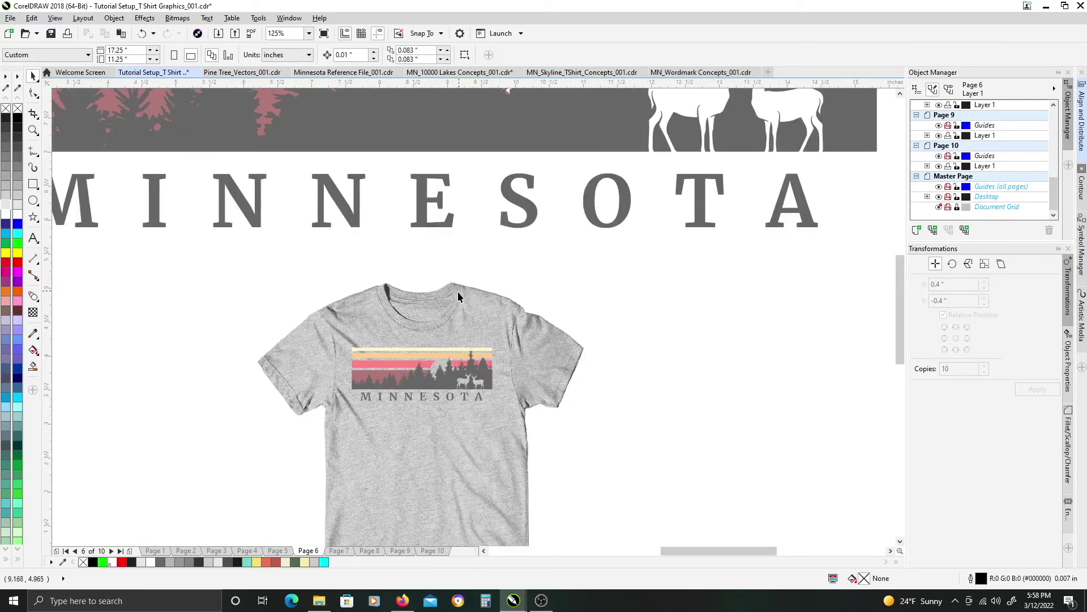
# Step: Copy the peach swatch's fill onto the large MINNESOTA lettering above the shirt mockup
pyautogui.scroll(-1, 363, 297)
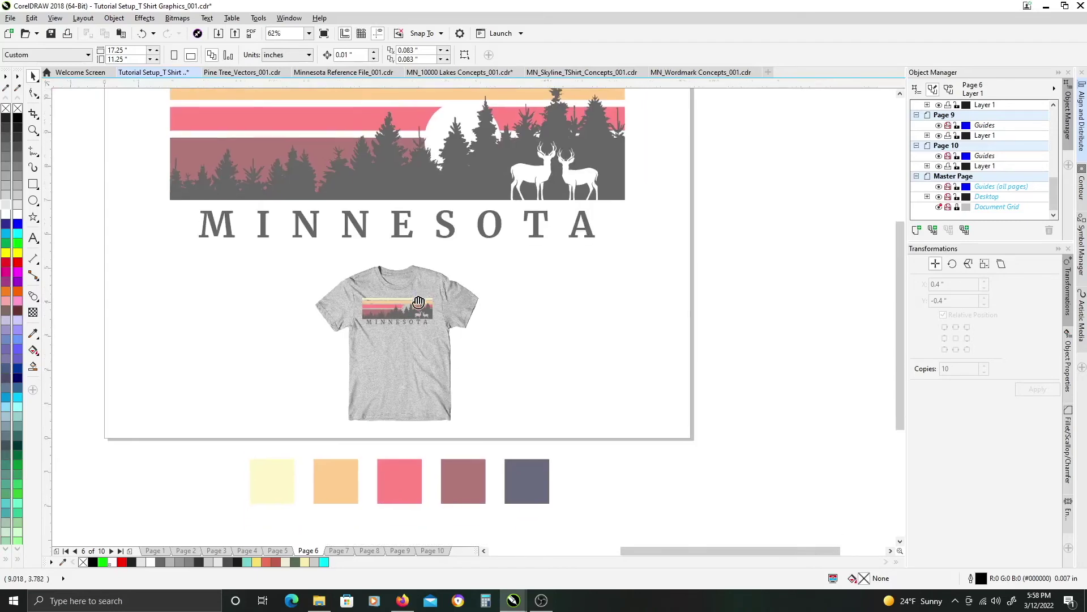
pyautogui.scroll(2, 404, 315)
pyautogui.scroll(1, 407, 311)
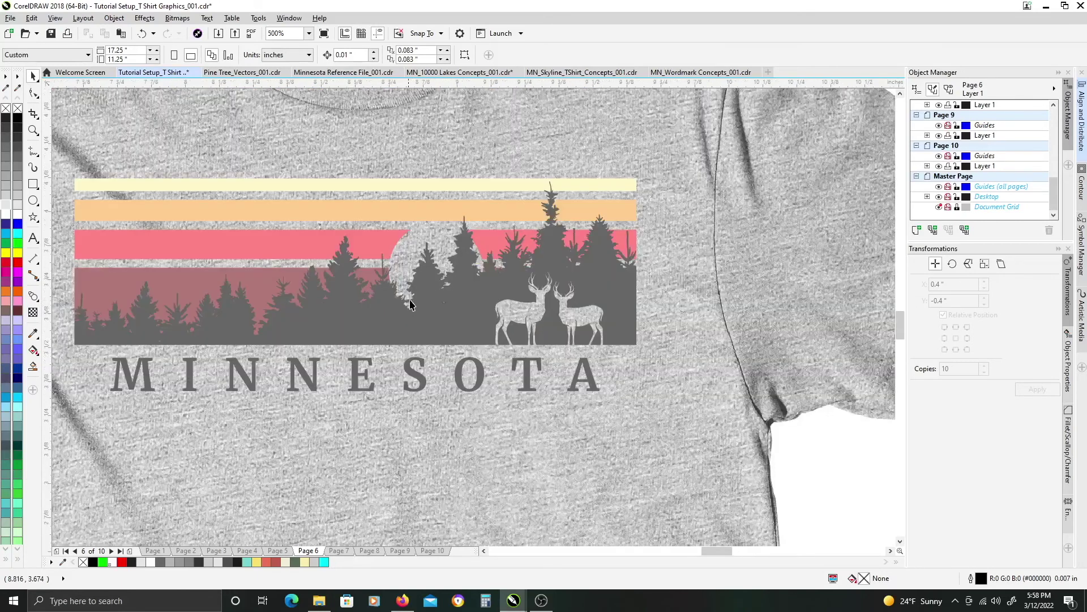
pyautogui.scroll(-1, 408, 306)
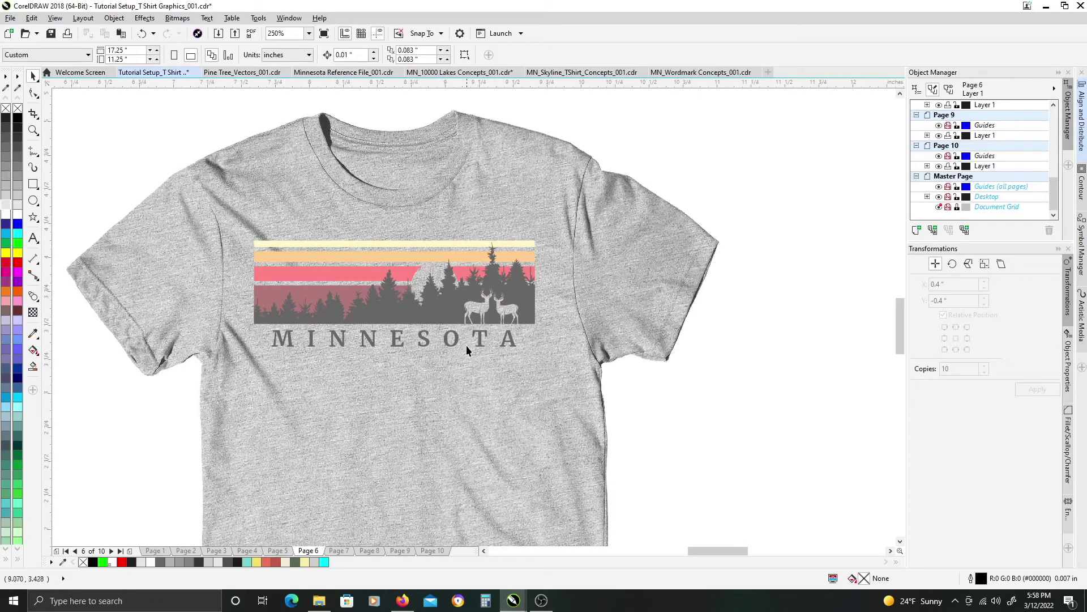
pyautogui.scroll(-3, 385, 320)
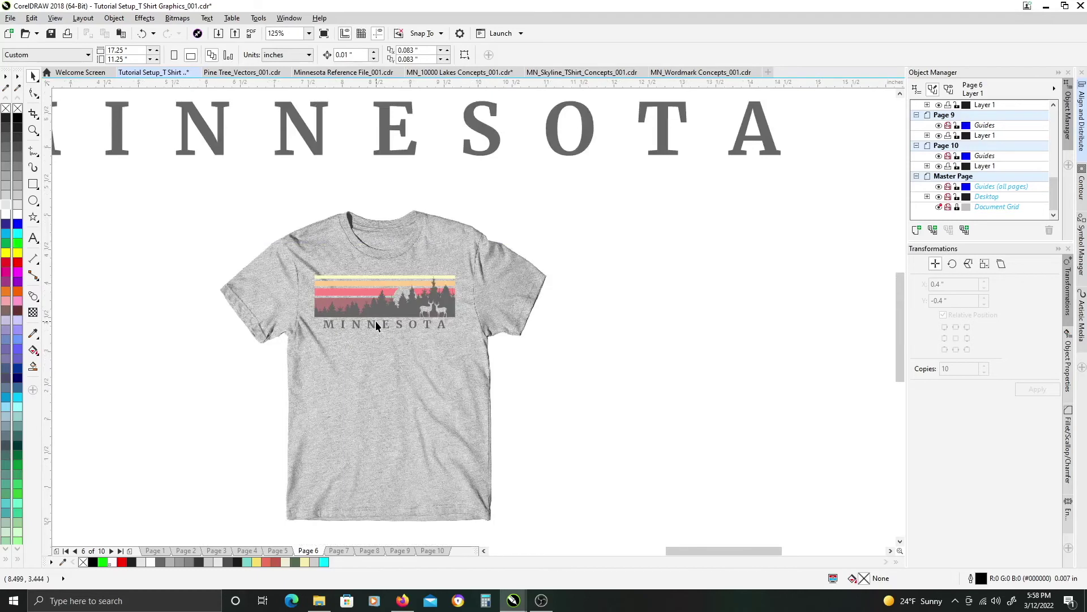
pyautogui.scroll(2, 367, 385)
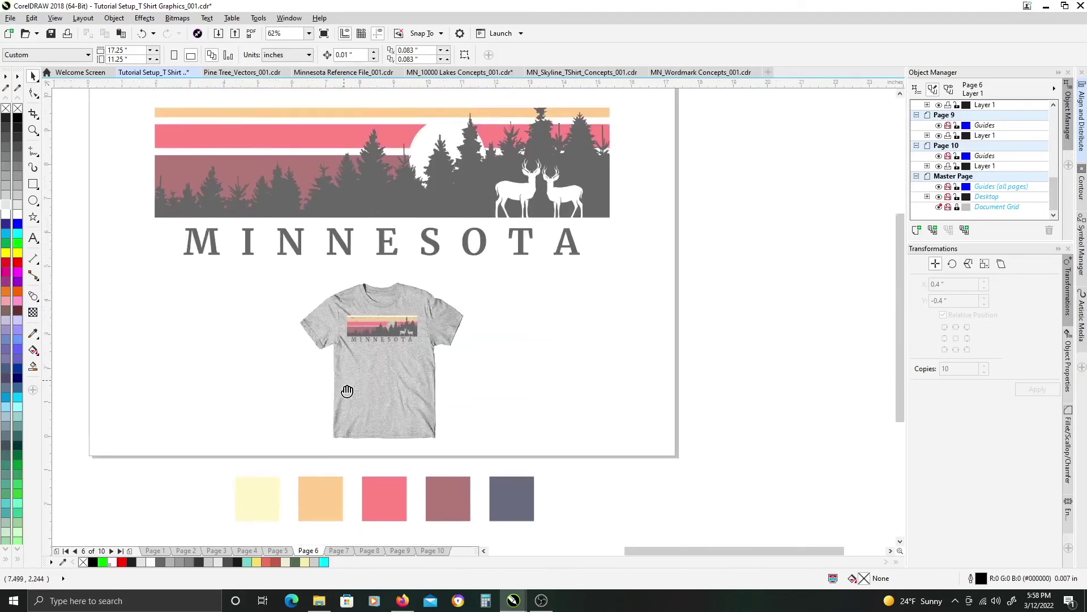
pyautogui.moveTo(325, 504); pyautogui.dragTo(300, 268)
pyautogui.click(348, 331)
# Step: Apply the same peach fill to the small MINNESOTA lettering on the shirt
pyautogui.scroll(8, 385, 357)
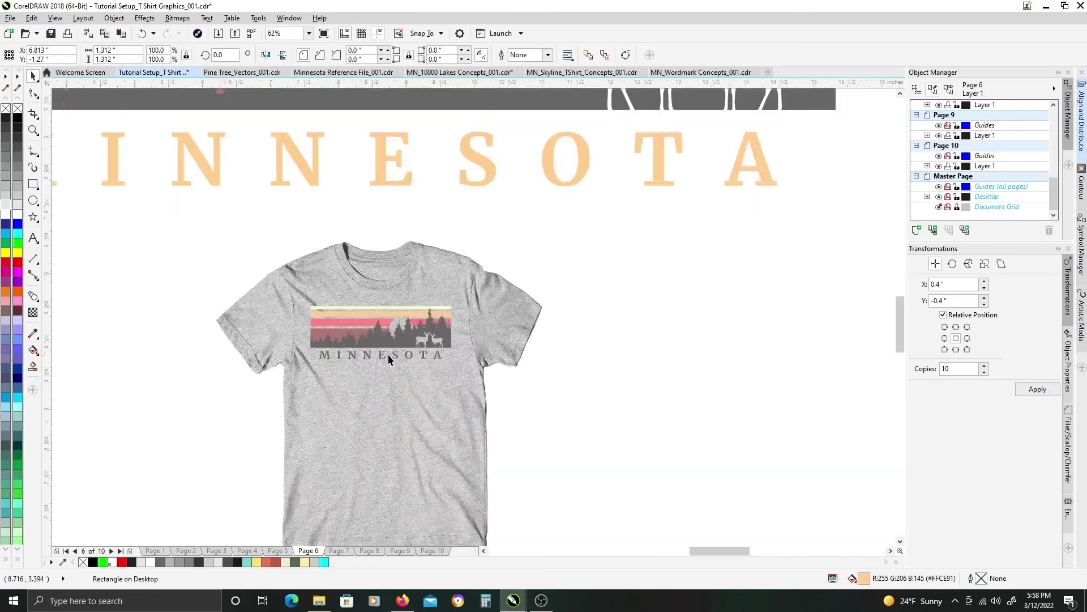
pyautogui.click(363, 361)
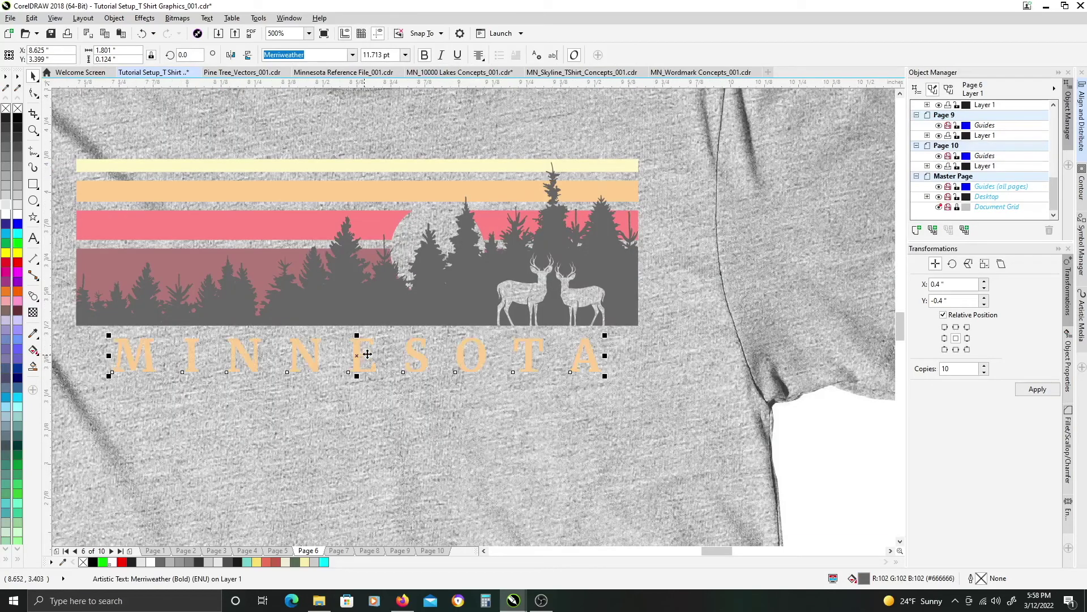
pyautogui.scroll(-3, 462, 338)
pyautogui.click(775, 331)
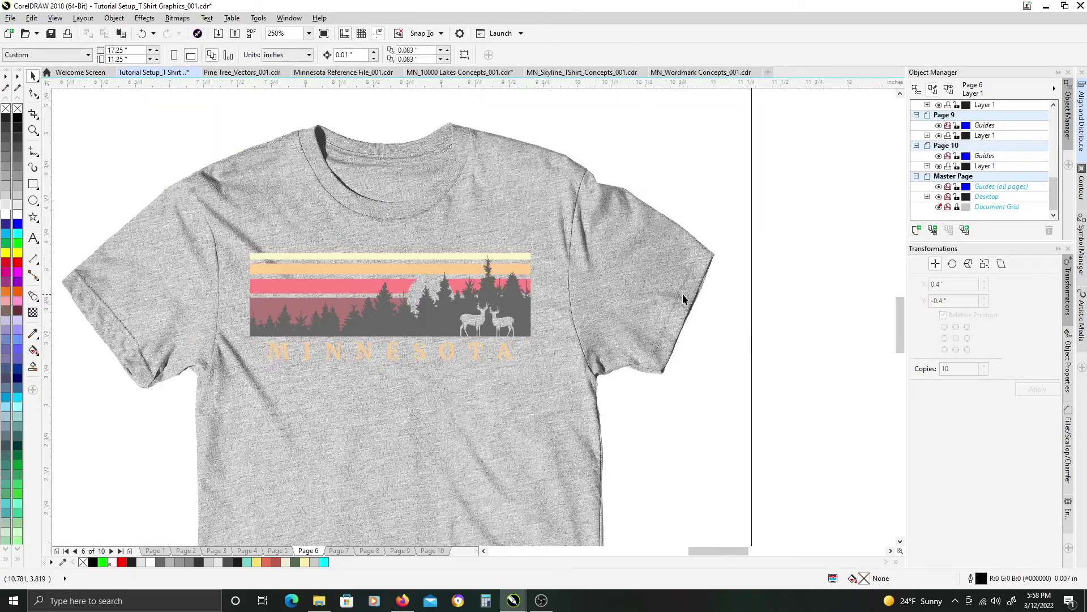
pyautogui.moveTo(548, 309); pyautogui.dragTo(639, 243)
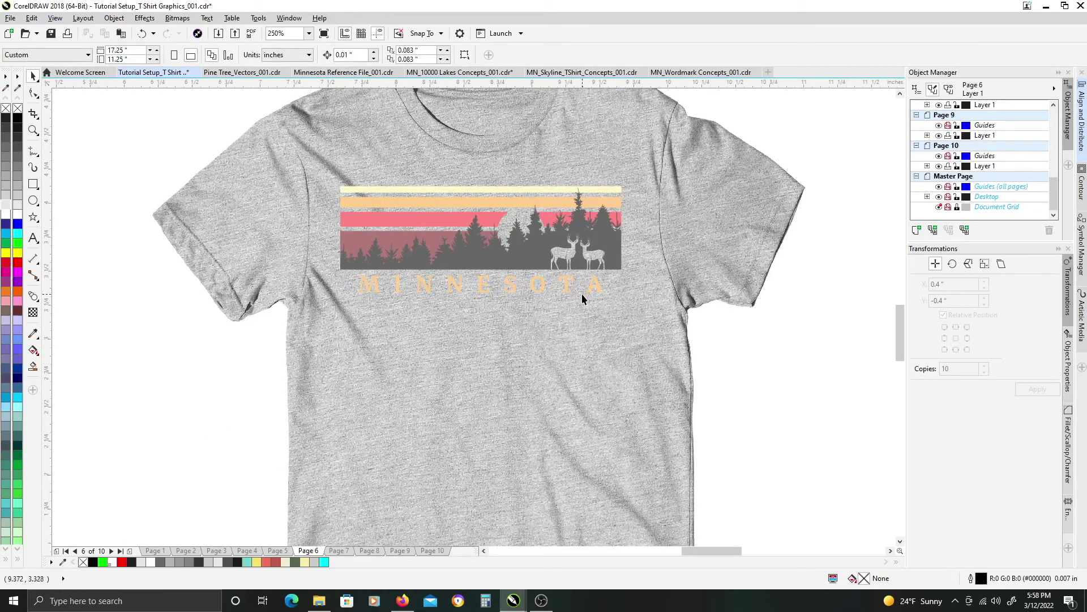
# Step: Copy the slate-blue swatch's fill onto the pine silhouettes of the large graphic and of the shirt graphic
pyautogui.scroll(-4, 582, 297)
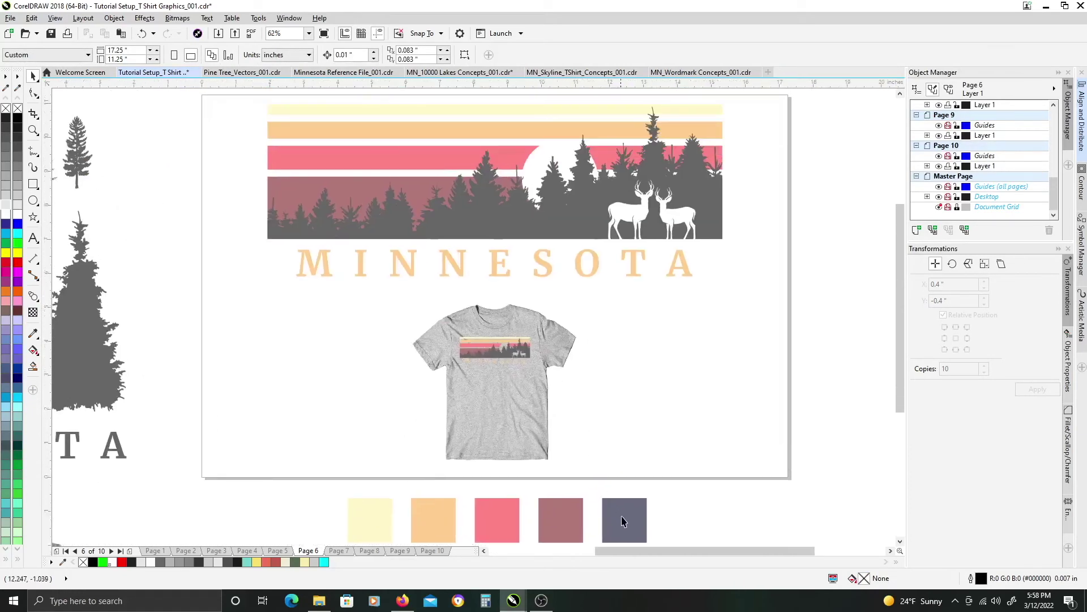
pyautogui.moveTo(622, 516); pyautogui.dragTo(535, 229)
pyautogui.click(572, 263)
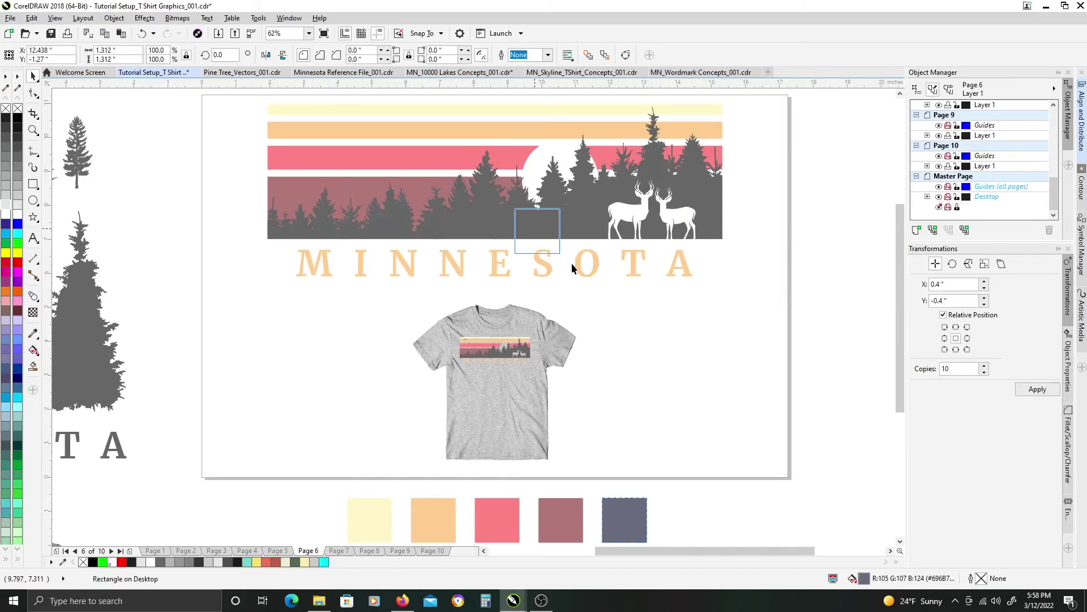
pyautogui.scroll(4, 495, 355)
pyautogui.click(490, 353)
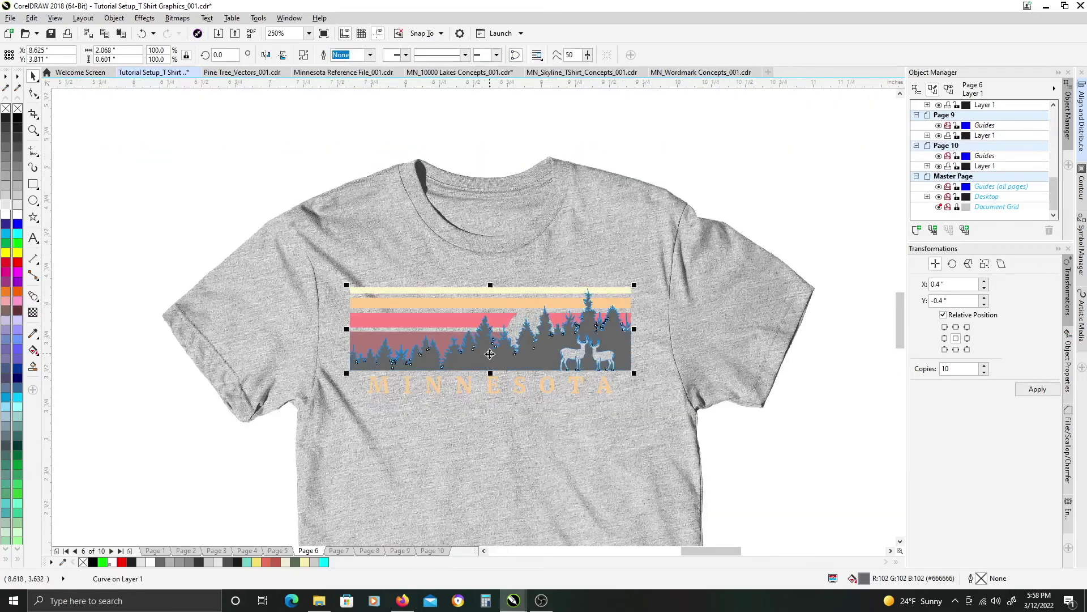
pyautogui.click(824, 185)
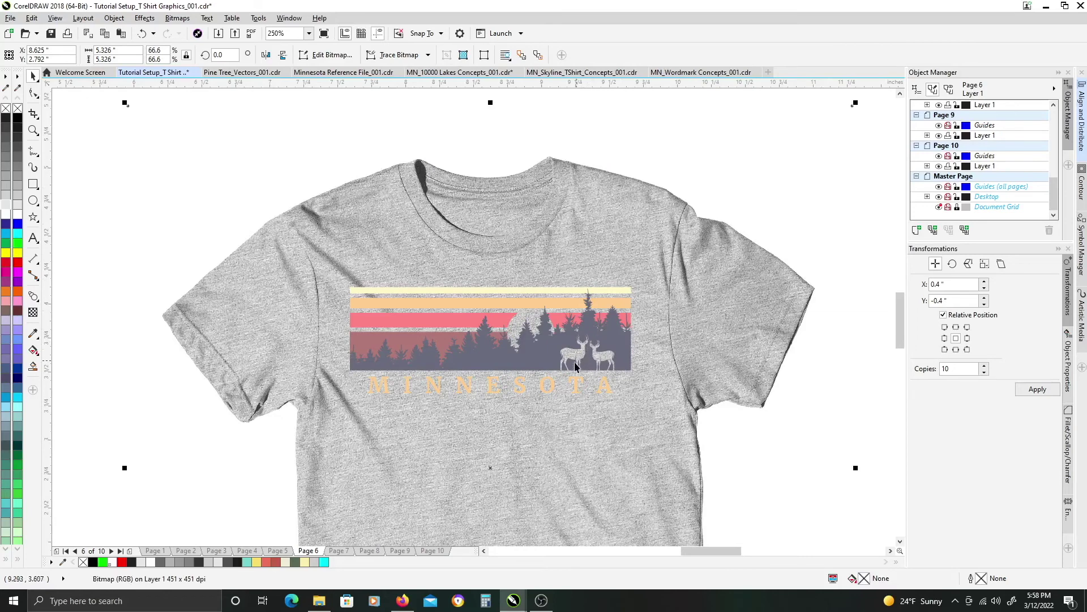
# Step: Copy the slate-blue swatch's fill onto the MINNESOTA lettering on the shirt
pyautogui.click(559, 387)
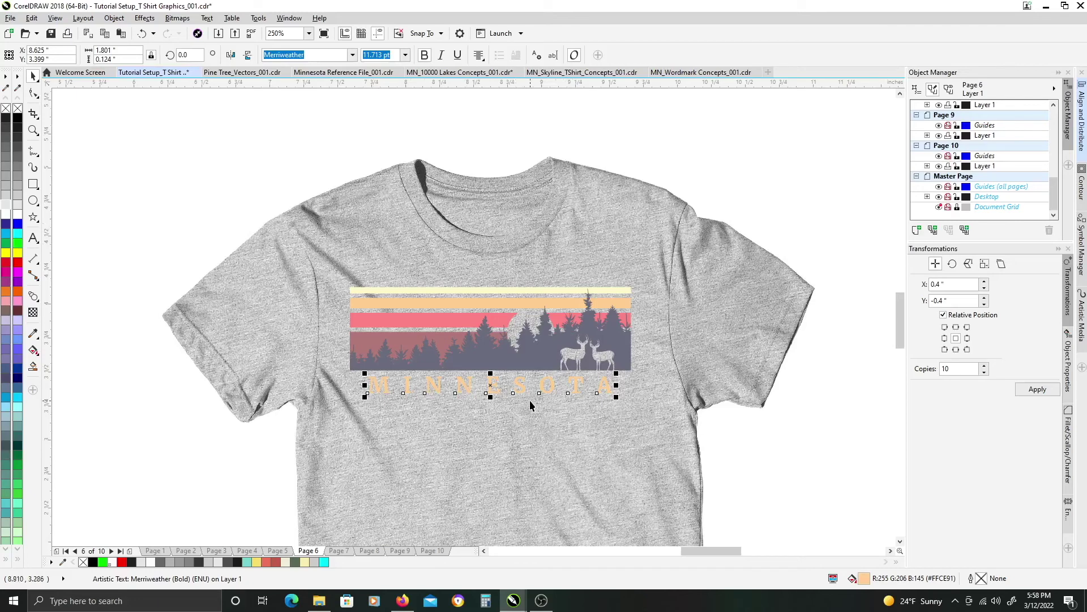
pyautogui.moveTo(631, 427); pyautogui.dragTo(571, 270)
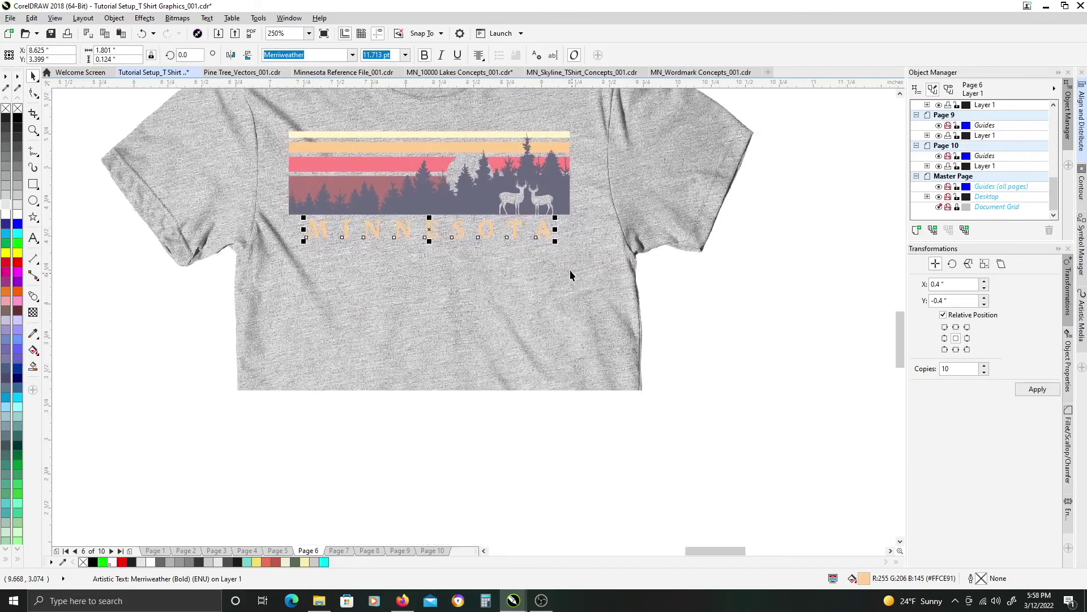
pyautogui.scroll(-2, 616, 396)
pyautogui.scroll(-2, 597, 347)
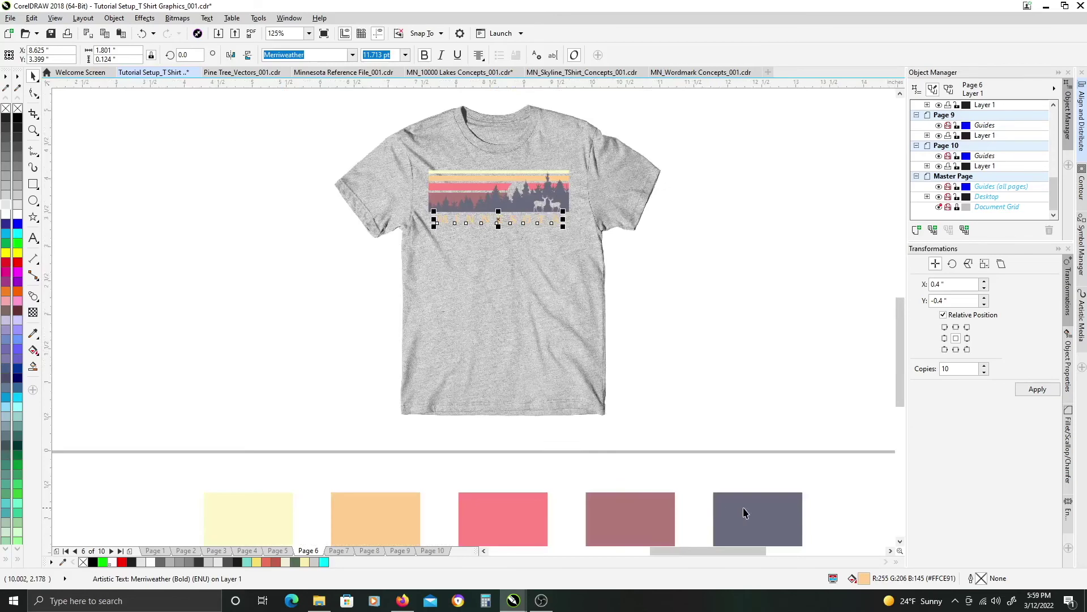
pyautogui.moveTo(744, 512); pyautogui.dragTo(499, 221)
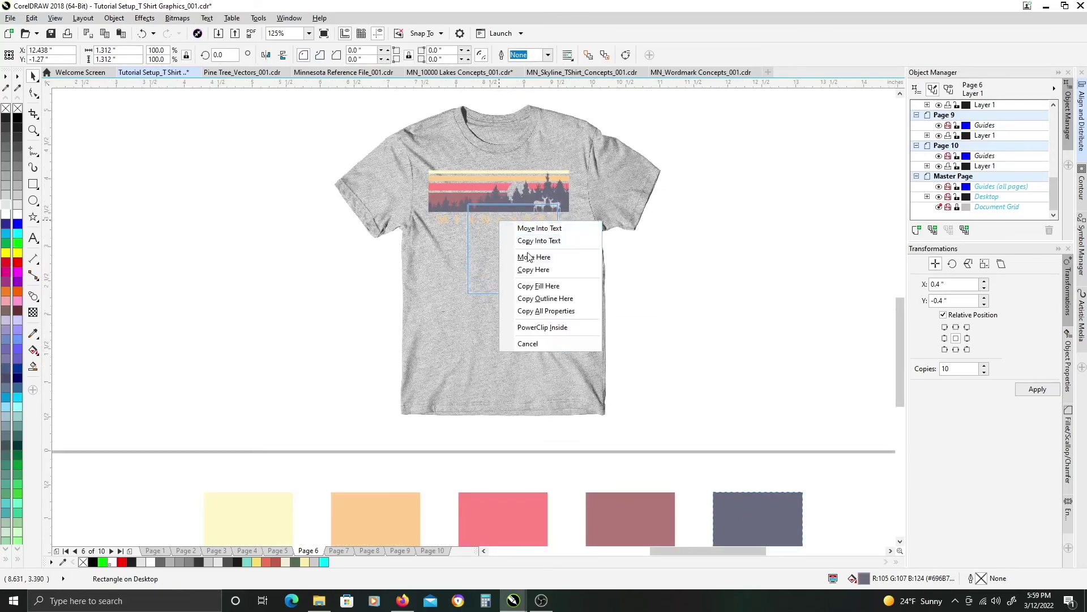
pyautogui.click(538, 286)
# Step: Examine the recolored shirt graphic up close and compare it with the large artwork on the page
pyautogui.scroll(2, 501, 224)
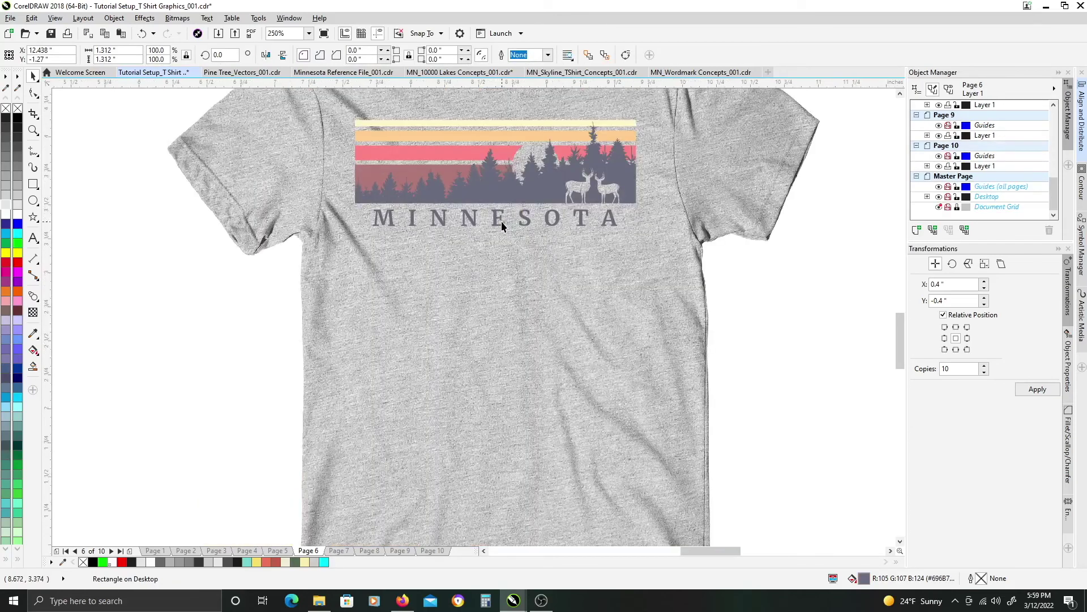
pyautogui.scroll(2, 501, 224)
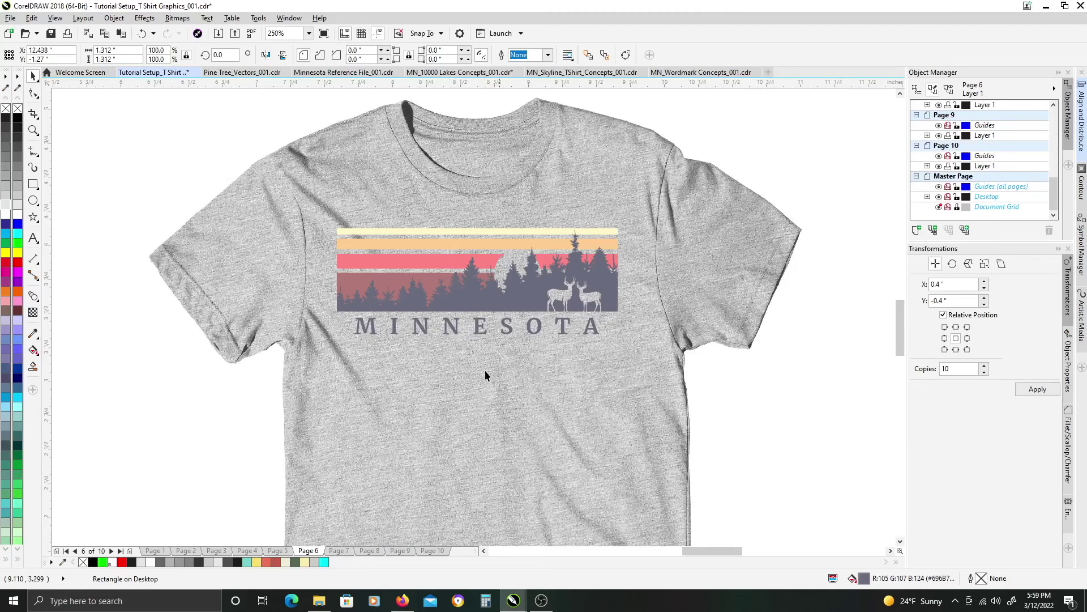
pyautogui.scroll(2, 489, 368)
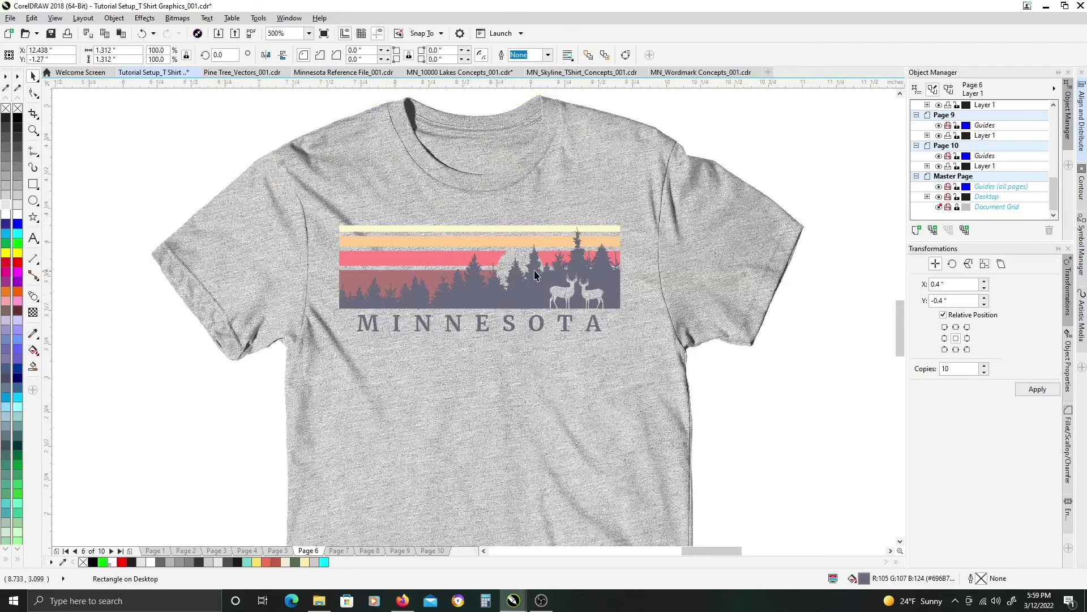
pyautogui.moveTo(534, 270); pyautogui.dragTo(507, 327)
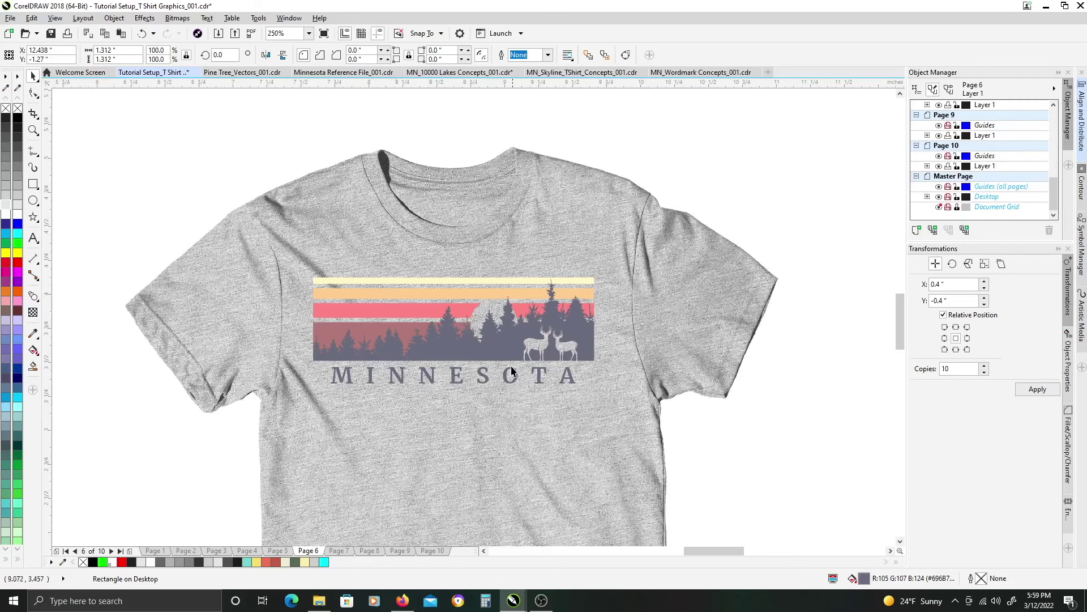
pyautogui.scroll(-1, 507, 371)
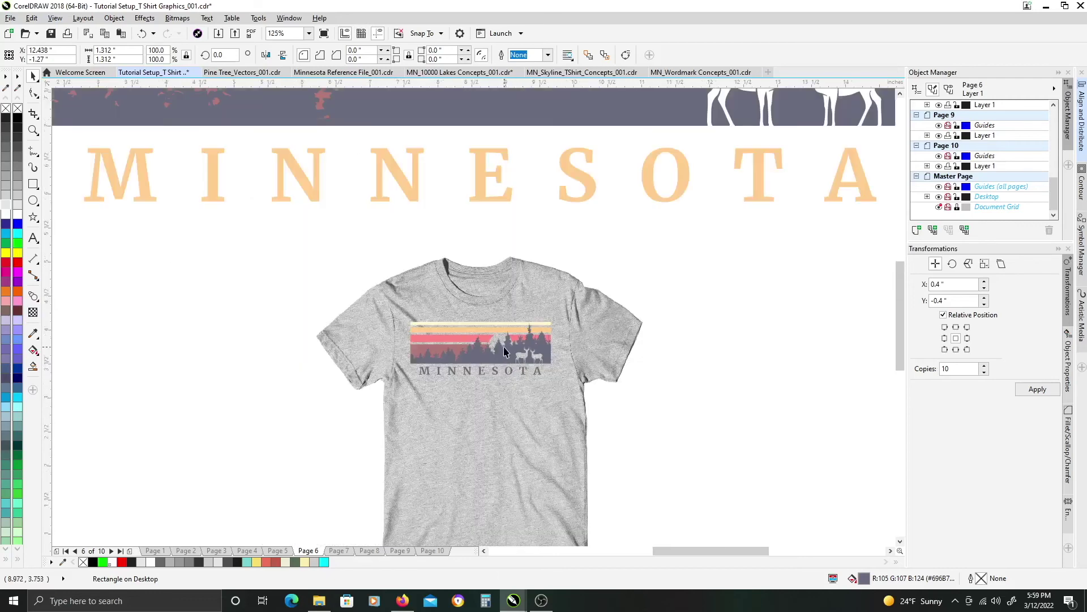
pyautogui.scroll(-1, 507, 307)
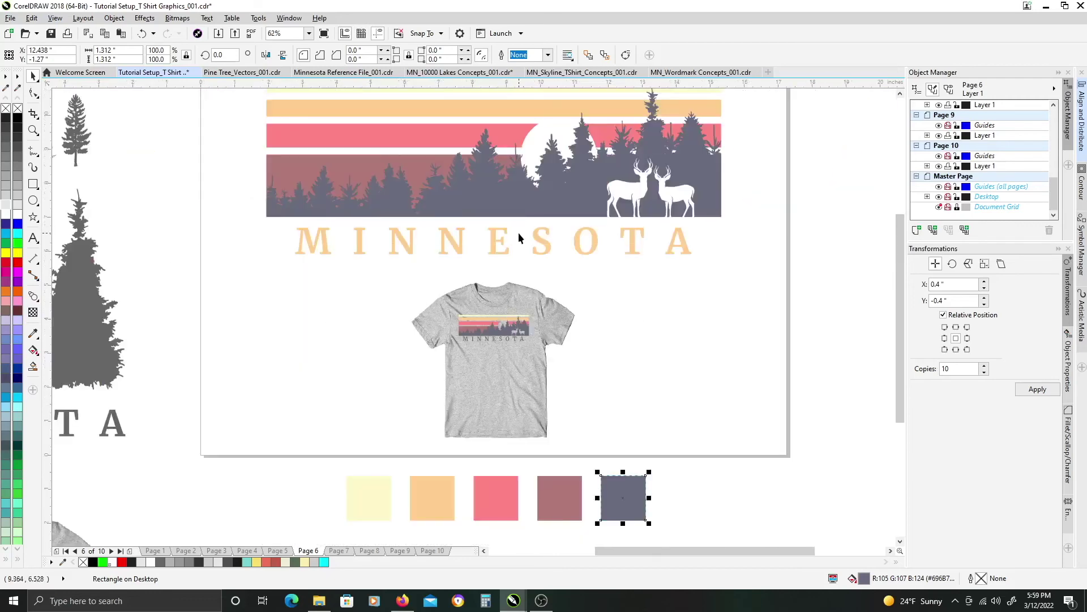
pyautogui.moveTo(518, 231); pyautogui.dragTo(514, 322)
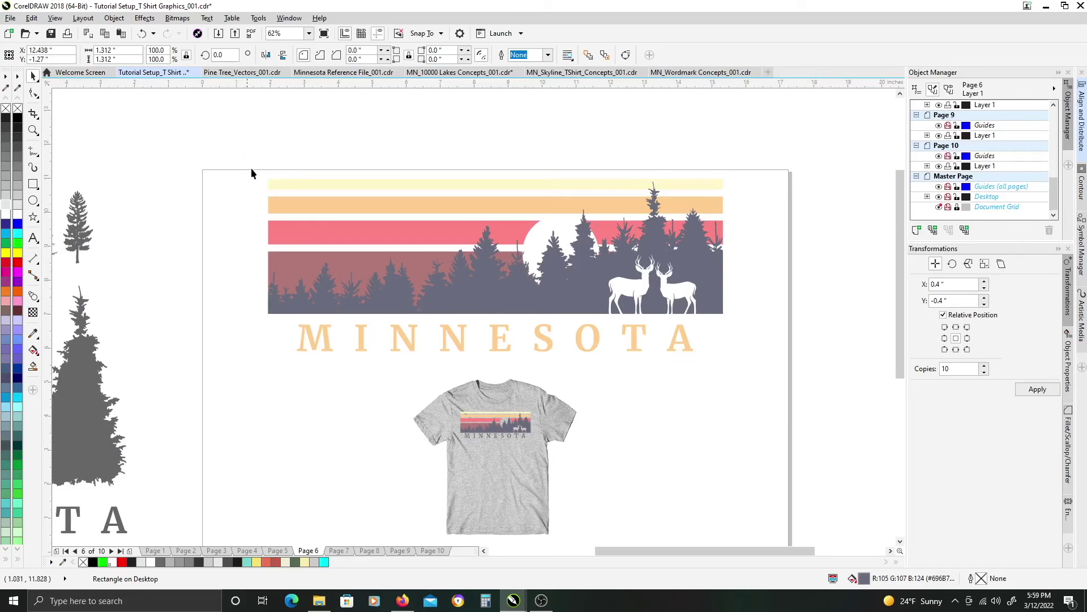
pyautogui.moveTo(333, 304); pyautogui.dragTo(318, 284)
pyautogui.moveTo(390, 376); pyautogui.dragTo(406, 345)
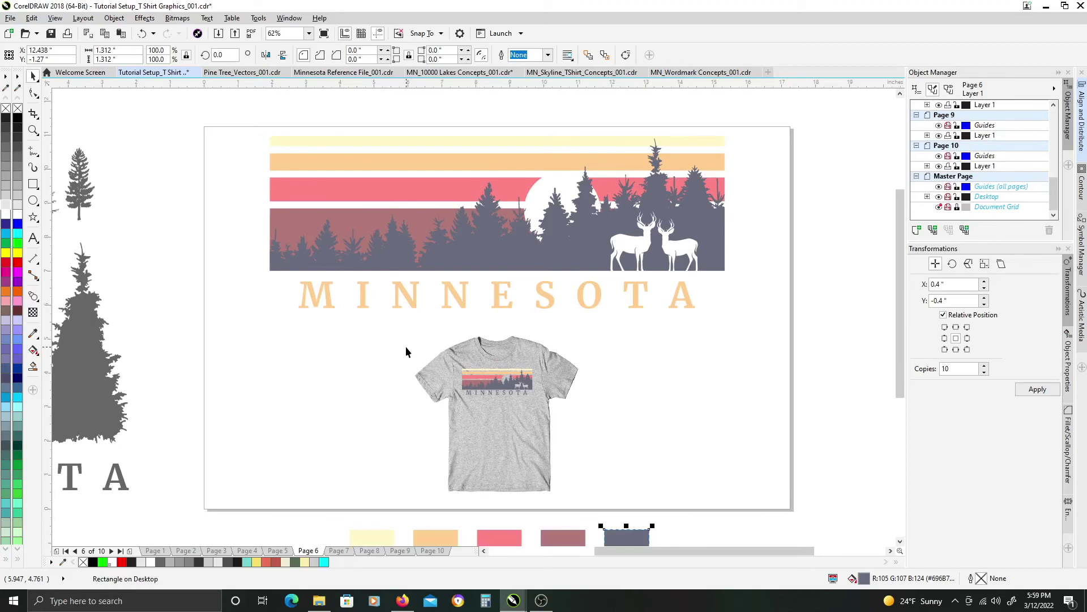